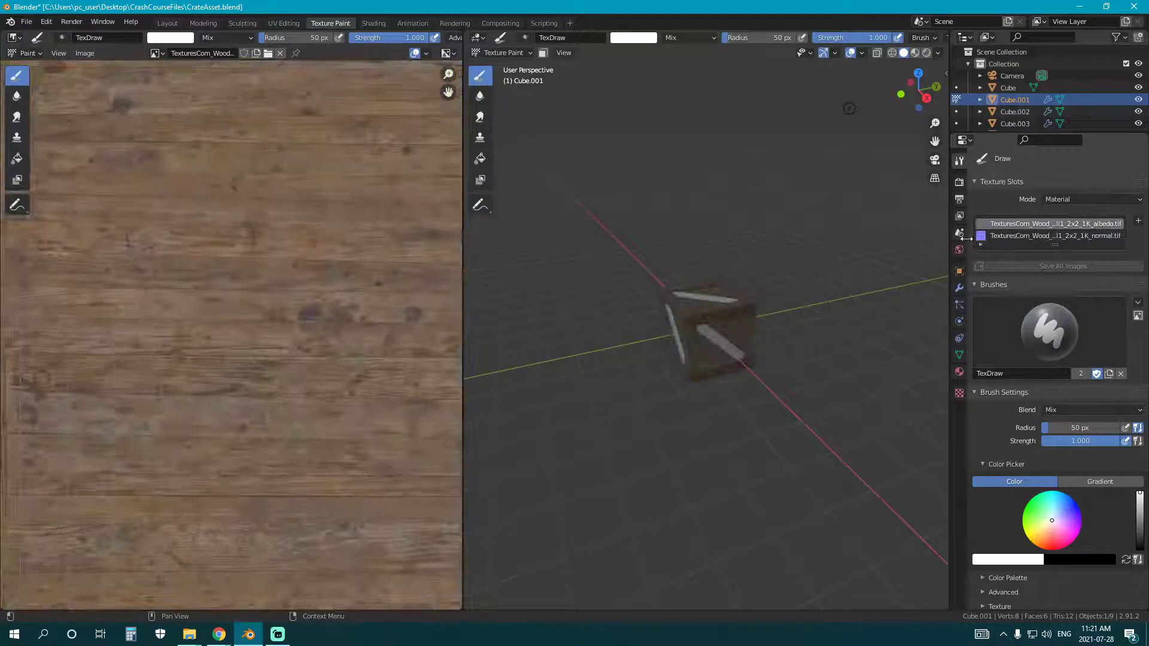
Switch between the albedo and normal texture slots to compare them, ending on the albedo slot.
{"action": "left_click", "coordinate": [1014, 232]}
{"action": "left_click", "coordinate": [1015, 225]}
{"action": "left_click", "coordinate": [1015, 233]}
{"action": "left_click", "coordinate": [1015, 225]}
{"action": "left_click", "coordinate": [1012, 233]}
{"action": "left_click", "coordinate": [1012, 225]}
In UV Editing, rotate Cube.001's four-strip side island 90° and move it about 0.15 in X and -0.10 in Y onto the lower-left planks.
{"action": "left_click", "coordinate": [289, 23]}
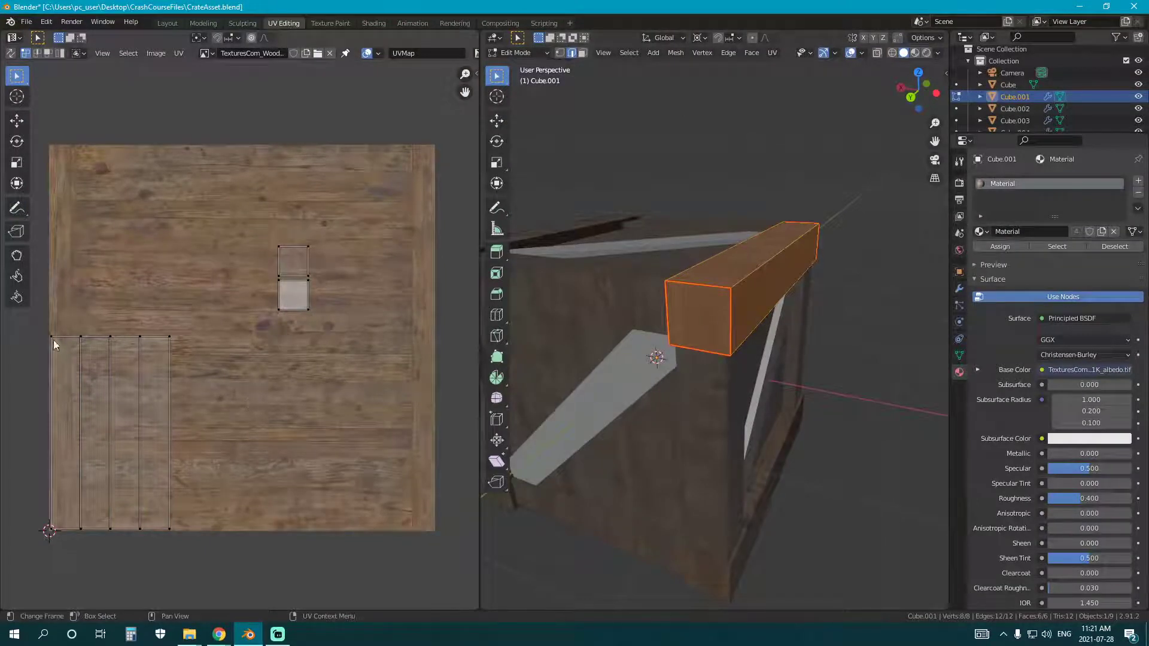
{"action": "left_click_drag", "start_coordinate": [37, 319], "coordinate": [200, 557]}
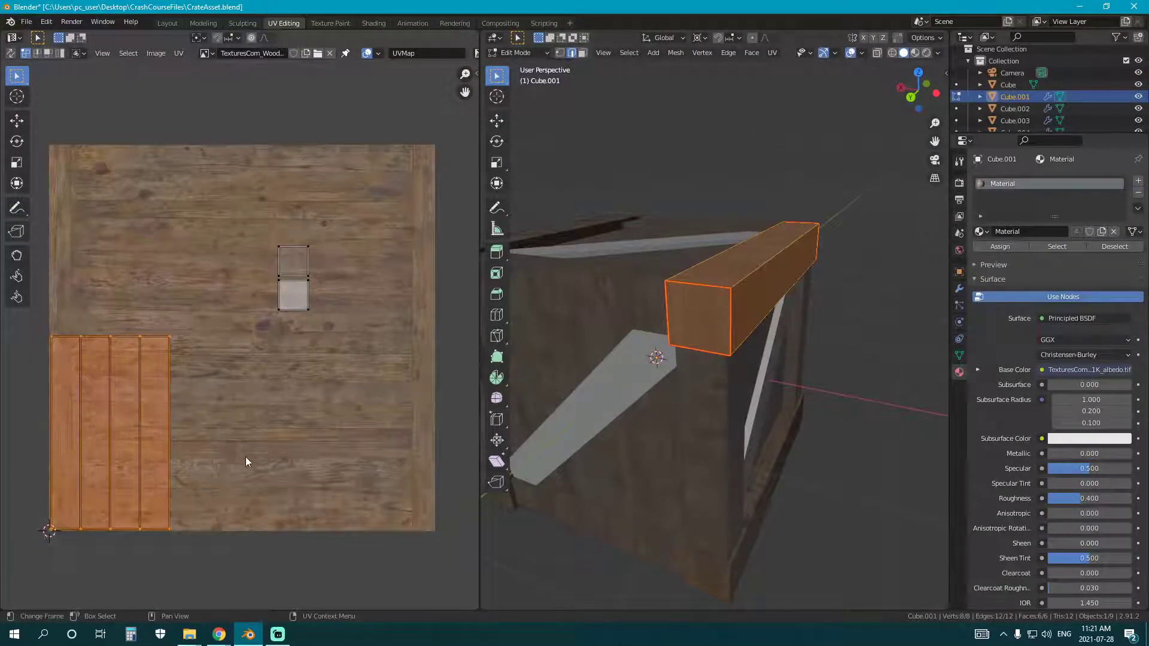
{"action": "key", "text": "r"}
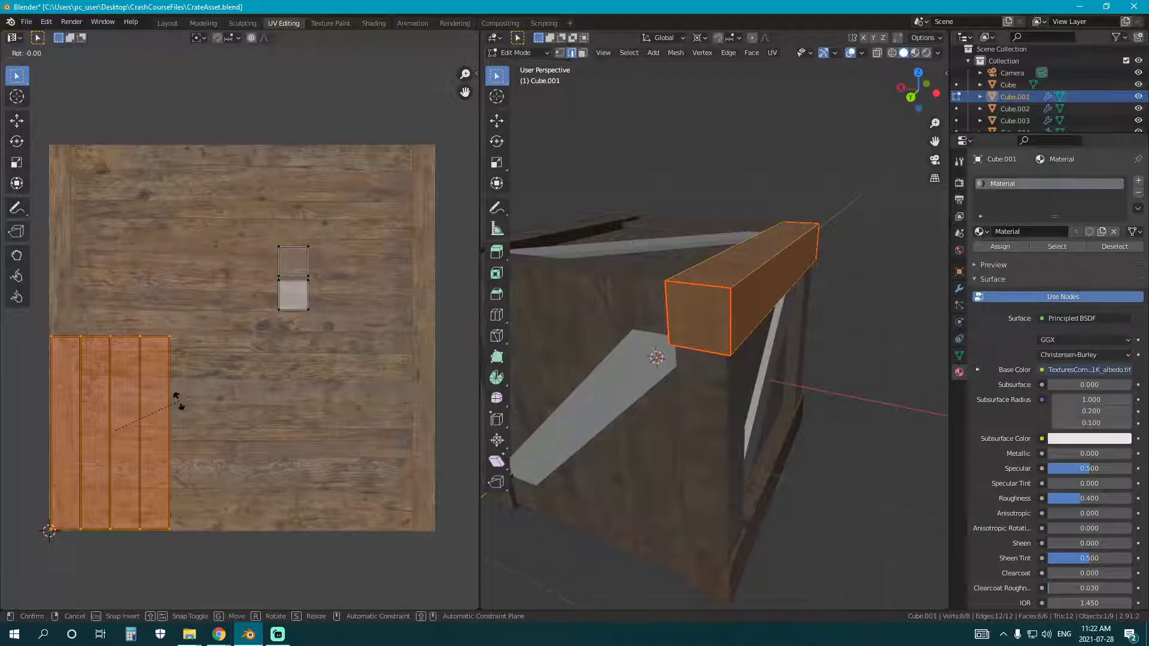
{"action": "key", "text": "9"}
{"action": "key", "text": "0"}
{"action": "key", "text": "Return"}
{"action": "key", "text": "g"}
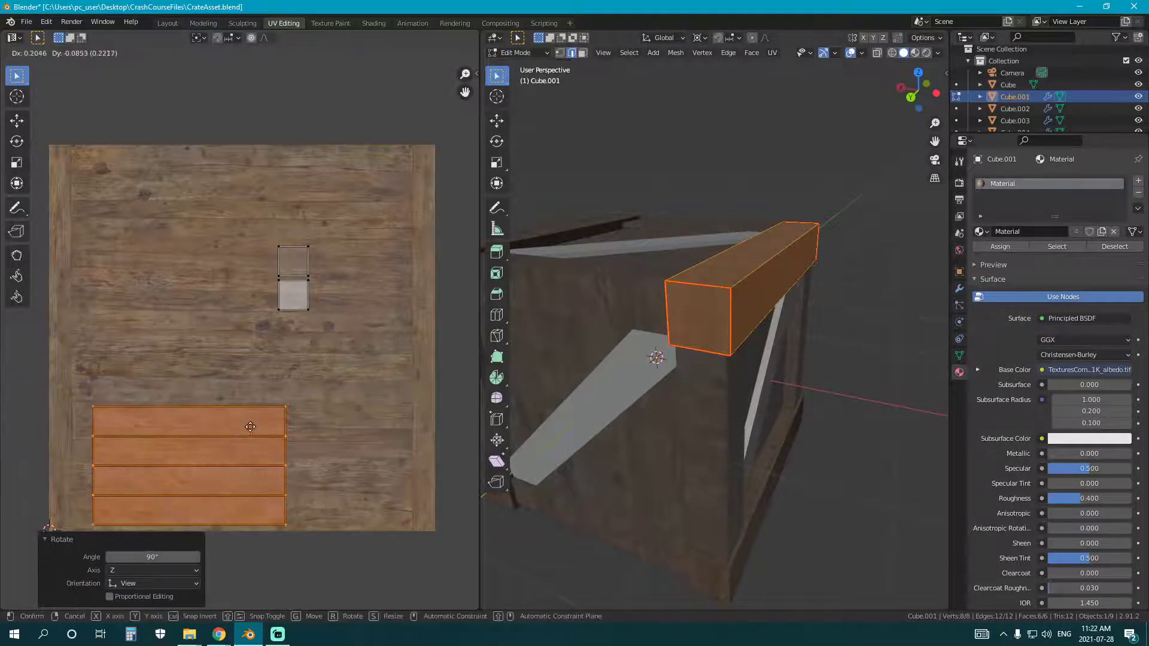
{"action": "left_click", "coordinate": [233, 431]}
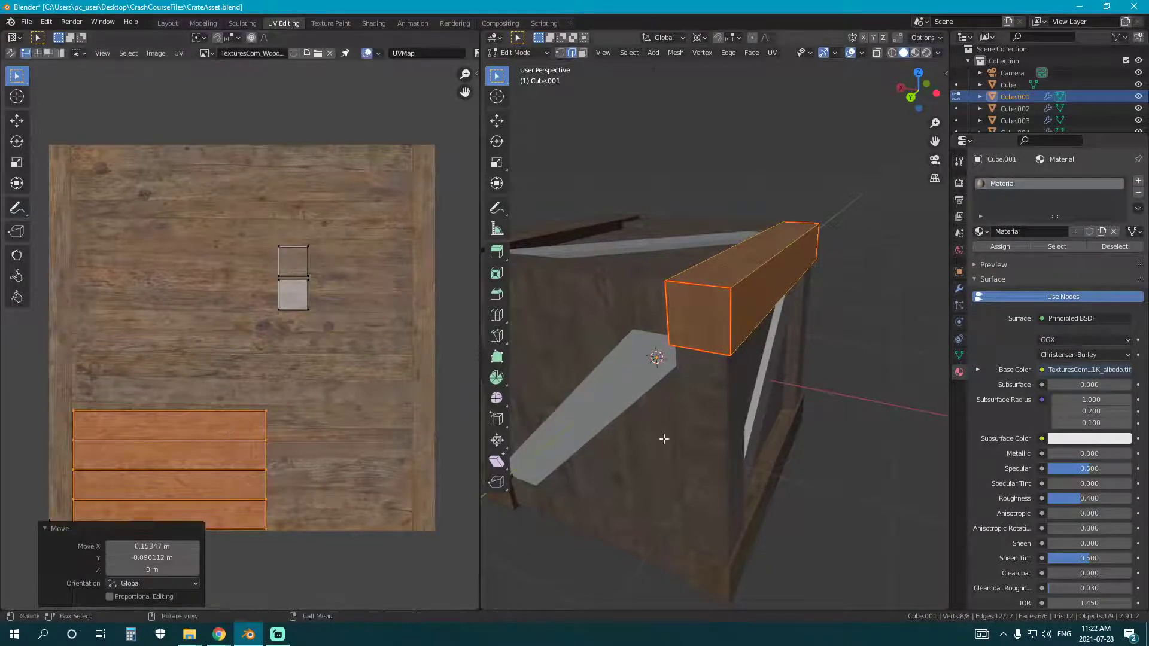
Switch to face selection and select both square end faces of the Cube.001 beam.
{"action": "middle_click_drag", "start_coordinate": [662, 441], "coordinate": [744, 428]}
{"action": "key", "text": "Tab"}
{"action": "middle_click_drag", "start_coordinate": [671, 359], "coordinate": [602, 139]}
{"action": "key", "text": "Tab"}
{"action": "left_click", "coordinate": [781, 324]}
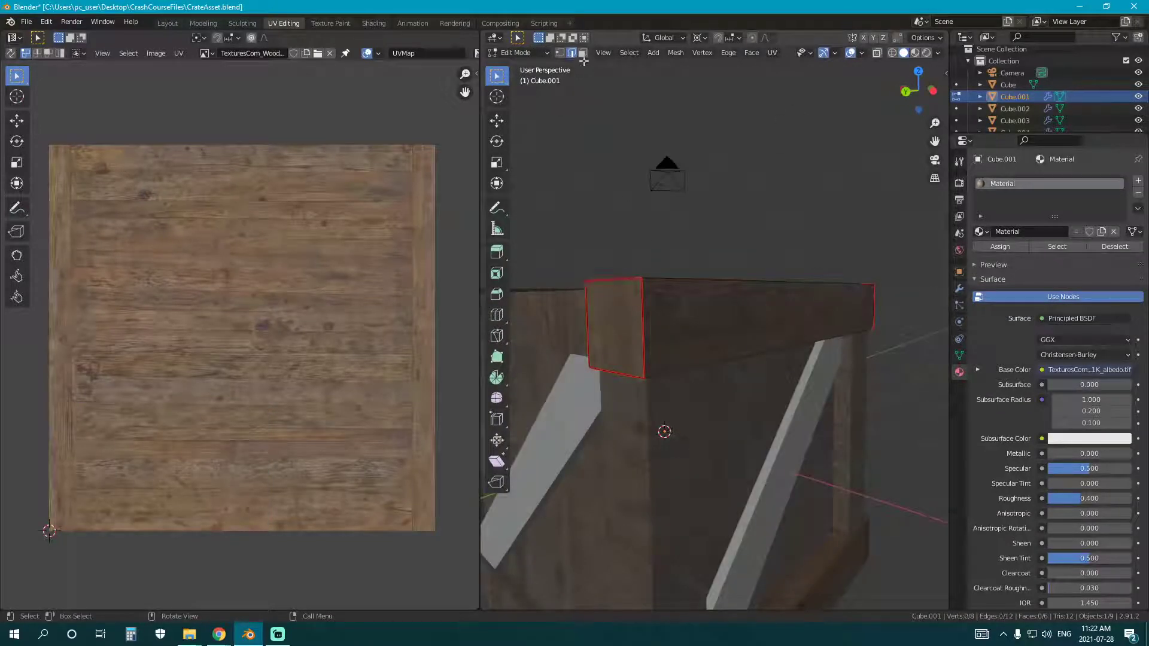
{"action": "left_click", "coordinate": [596, 331]}
{"action": "middle_click_drag", "start_coordinate": [779, 378], "coordinate": [685, 347]}
{"action": "left_click", "coordinate": [685, 347], "text": "shift"}
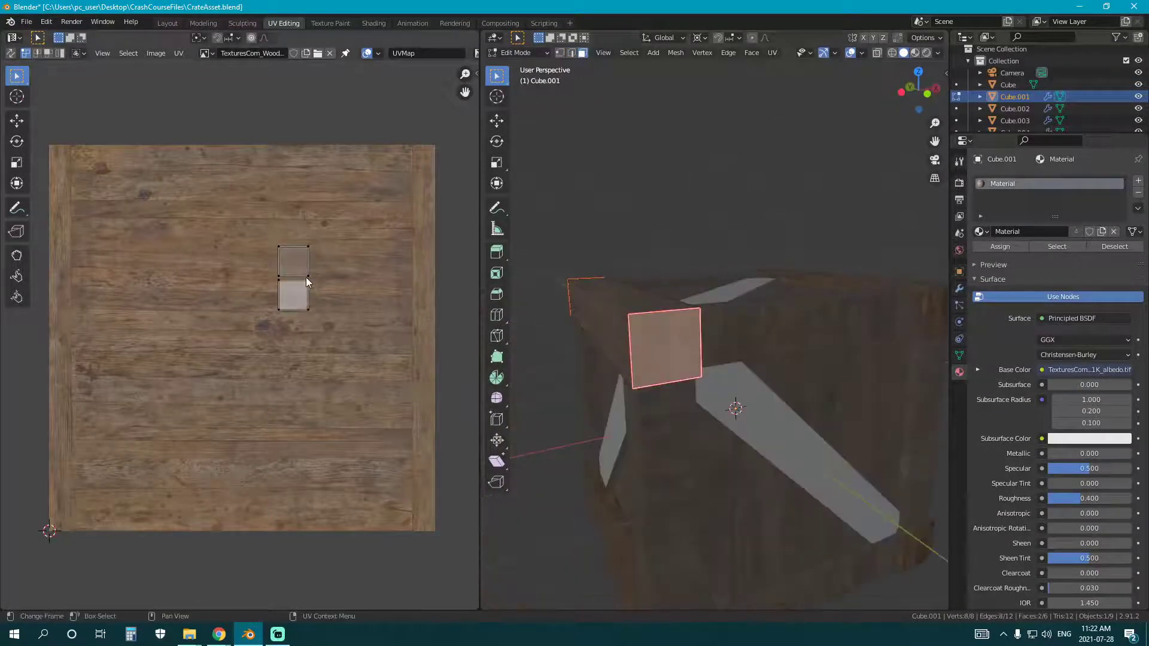
Move both end-face UV islands onto the vertical plank at the texture's right edge and scale them to 0.591.
{"action": "middle_click_drag", "start_coordinate": [428, 181], "coordinate": [336, 292]}
{"action": "scroll", "coordinate": [295, 367], "scroll_direction": "up", "scroll_amount": 4}
{"action": "middle_click_drag", "start_coordinate": [299, 413], "coordinate": [231, 408]}
{"action": "key", "text": "g"}
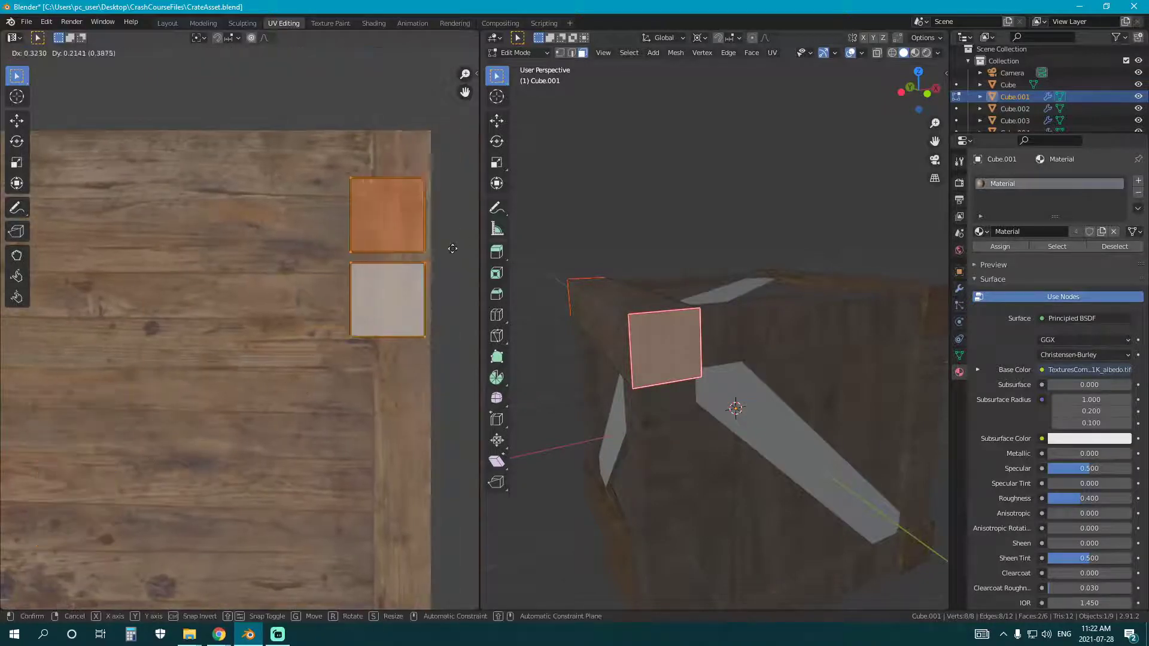
{"action": "left_click", "coordinate": [431, 221]}
{"action": "middle_click_drag", "start_coordinate": [333, 273], "coordinate": [231, 343]}
{"action": "key", "text": "s"}
{"action": "left_click", "coordinate": [339, 349]}
{"action": "key", "text": "g"}
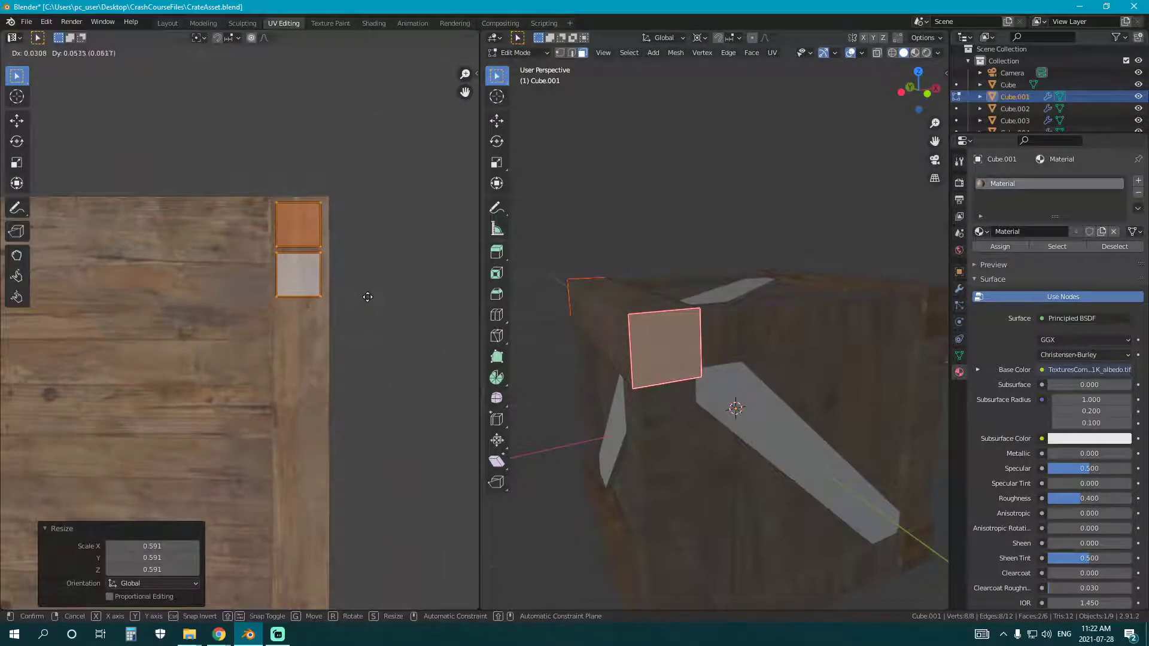
{"action": "left_click", "coordinate": [366, 298]}
Move the end-face islands off the vertical plank and place the lower one beside the upper one.
{"action": "key", "text": "g"}
{"action": "left_click", "coordinate": [342, 401]}
{"action": "key", "text": "a"}
{"action": "left_click", "coordinate": [256, 363]}
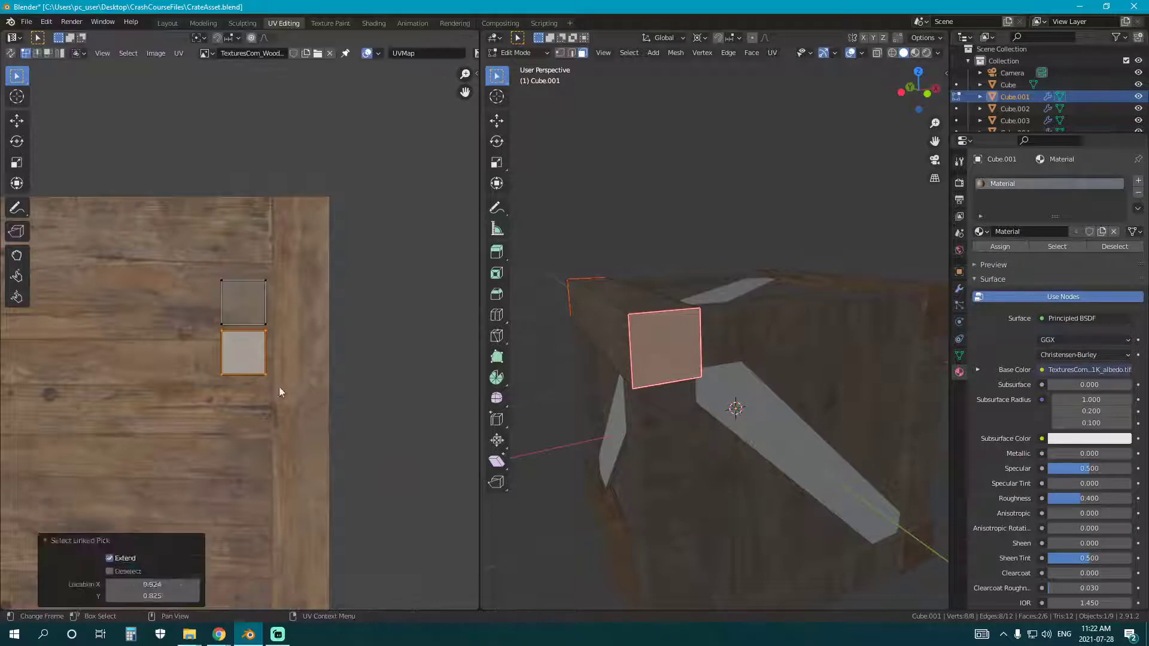
{"action": "key", "text": "g"}
{"action": "left_click", "coordinate": [263, 340]}
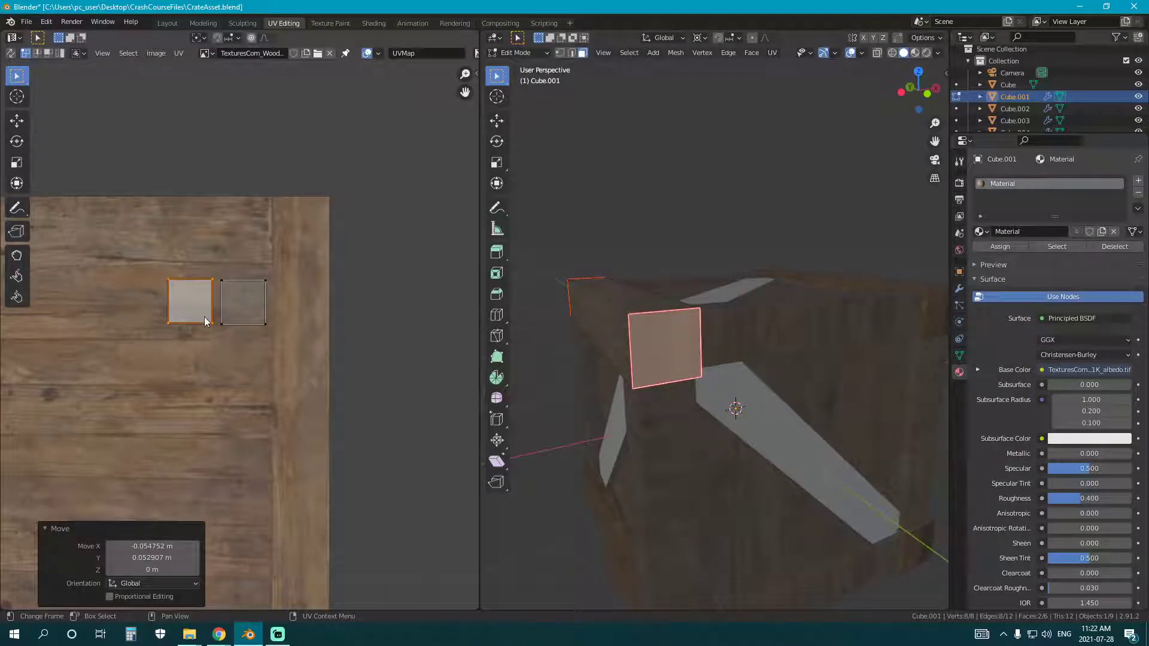
Move the side-by-side end-face islands toward the upper end of the right-edge plank, then start repositioning one of them alone.
{"action": "left_click", "coordinate": [241, 287]}
{"action": "right_click", "coordinate": [242, 287]}
{"action": "key", "text": "g"}
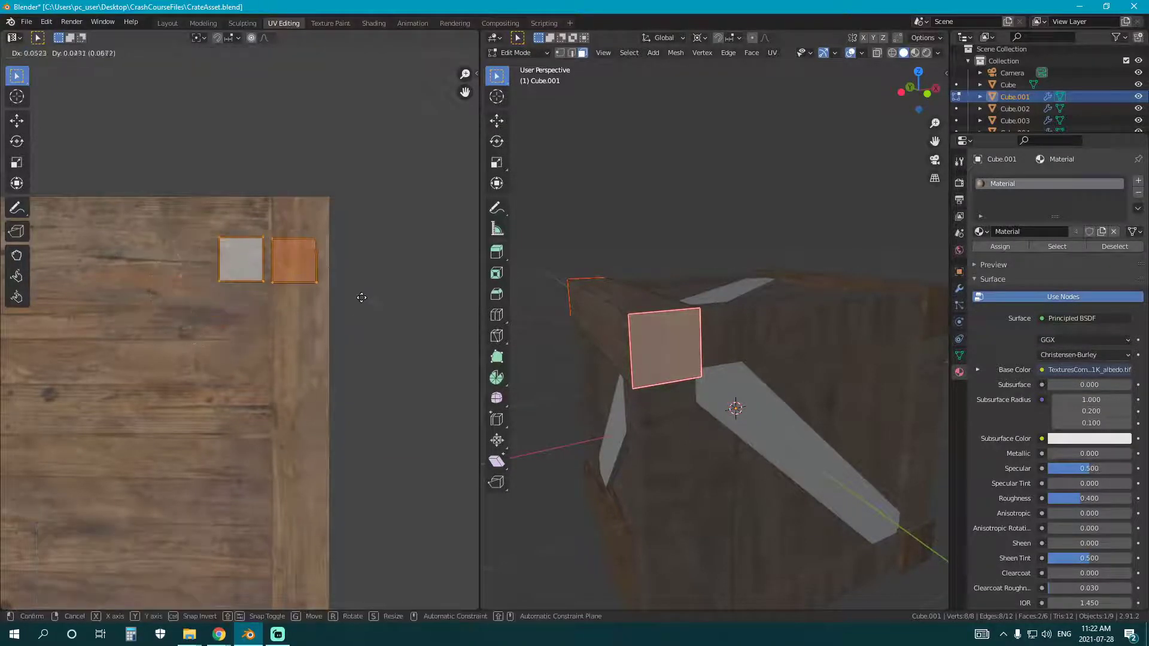
{"action": "left_click", "coordinate": [369, 275]}
{"action": "key", "text": "alt+a"}
{"action": "key", "text": "l"}
{"action": "key", "text": "g"}
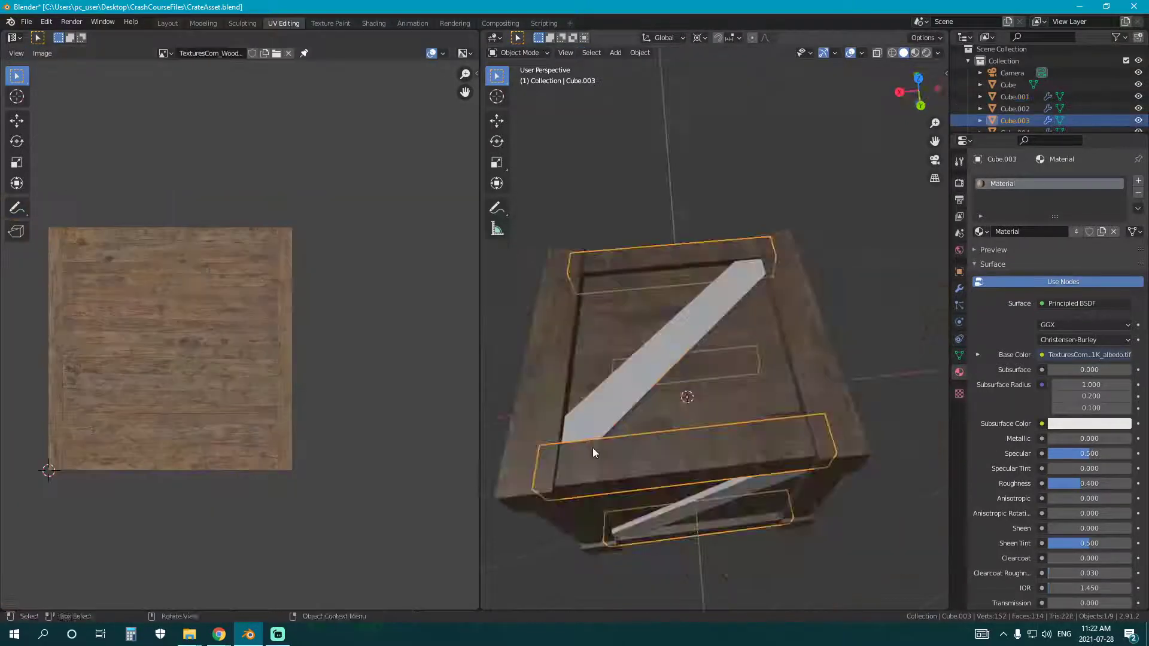
Stack Cube.003's two end-face UV islands vertically and move them onto the plank along the texture's right edge.
{"action": "middle_click_drag", "start_coordinate": [593, 447], "coordinate": [622, 353]}
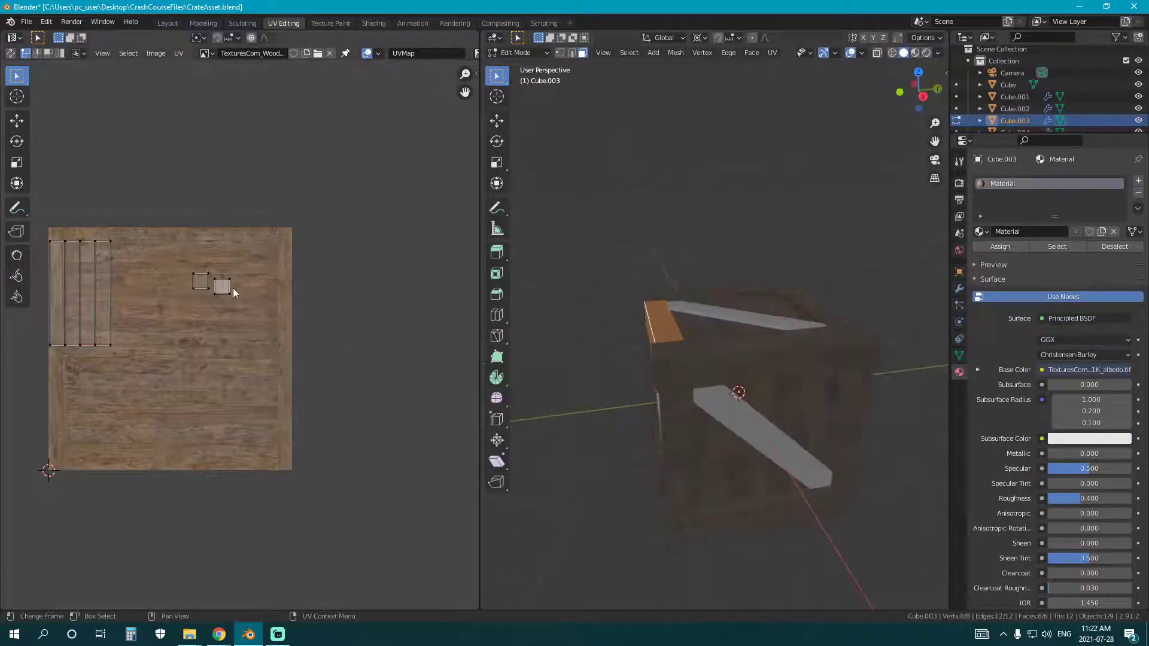
{"action": "key", "text": "l"}
{"action": "scroll", "coordinate": [206, 289], "scroll_direction": "up", "scroll_amount": 4}
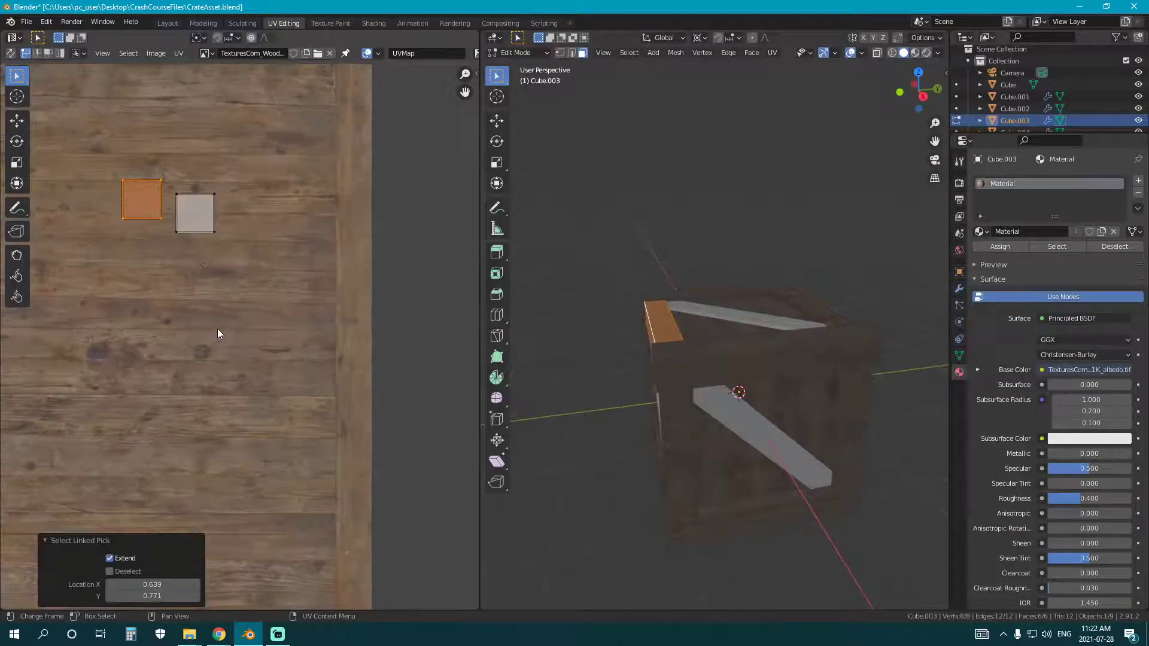
{"action": "key", "text": "g"}
{"action": "left_click", "coordinate": [255, 236]}
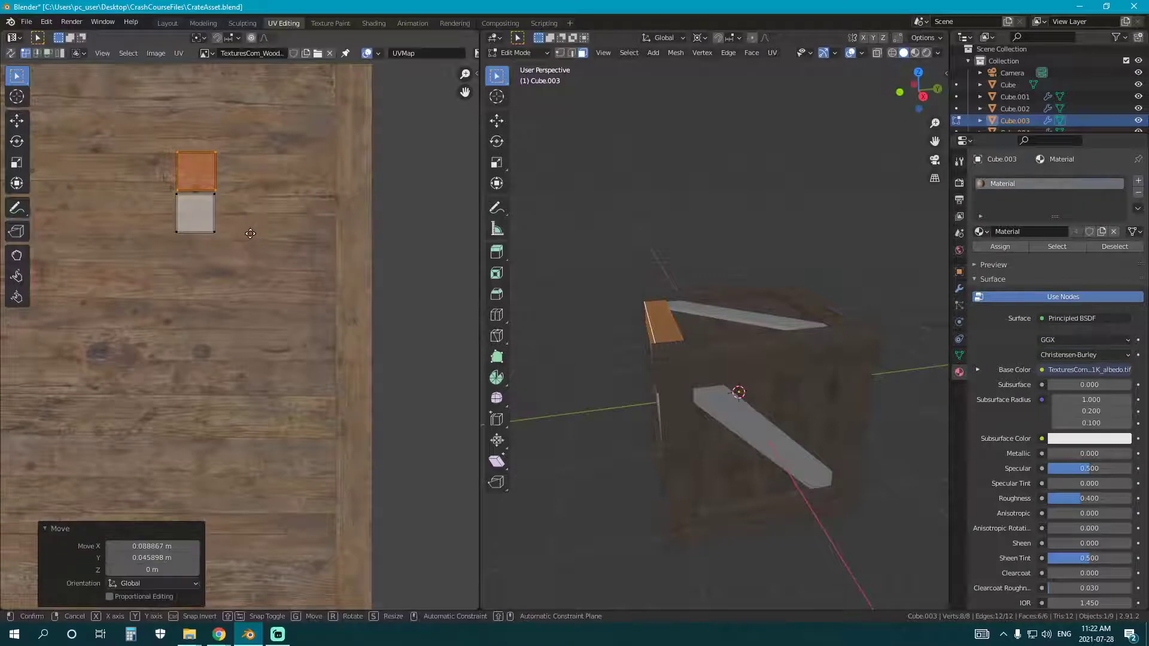
{"action": "key", "text": "l"}
{"action": "key", "text": "g"}
{"action": "left_click", "coordinate": [386, 243]}
{"action": "scroll", "coordinate": [257, 371], "scroll_direction": "down", "scroll_amount": 5}
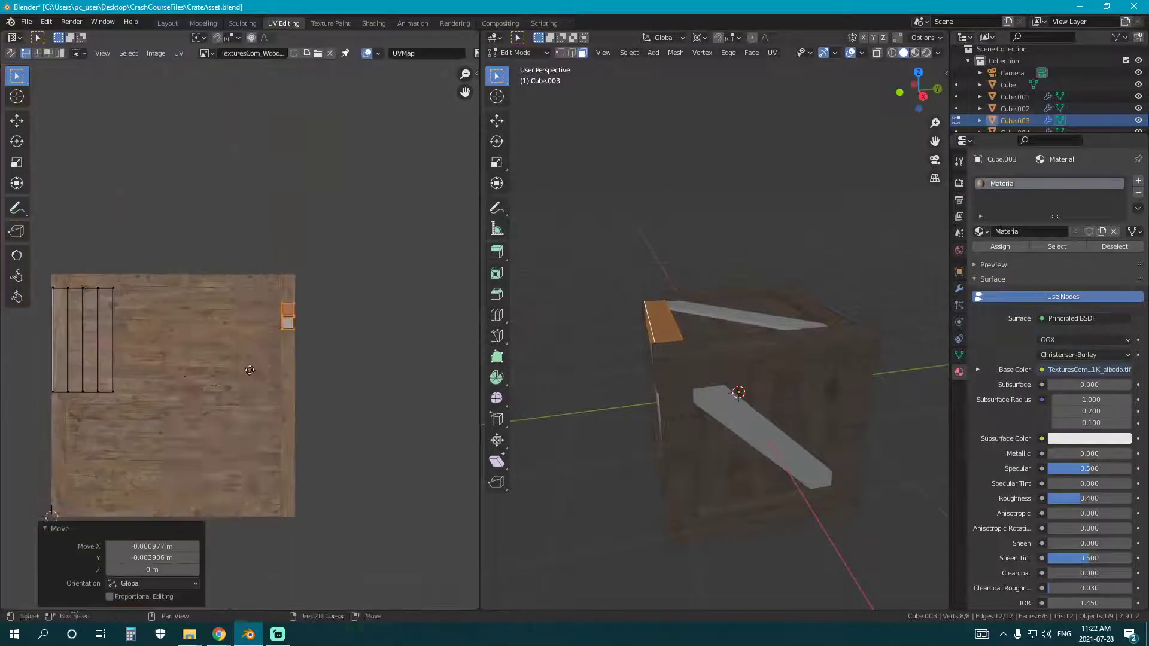
Select Cube.003's four-strip side island and rotate it 90° so it follows the horizontal planks.
{"action": "middle_click_drag", "start_coordinate": [258, 371], "coordinate": [396, 354]}
{"action": "key", "text": "alt+a"}
{"action": "key", "text": "c"}
{"action": "left_click", "coordinate": [231, 254]}
{"action": "right_click", "coordinate": [232, 254]}
{"action": "type", "text": "r90"}
{"action": "key", "text": "Return"}
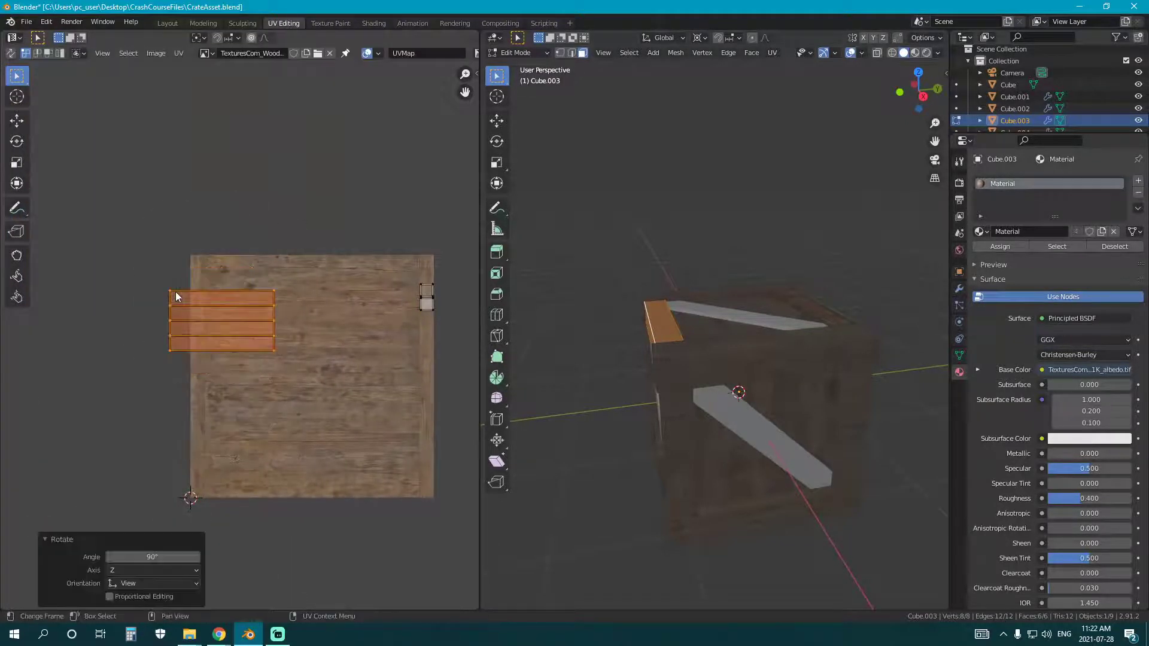
Move the rotated side island to the texture's upper-left corner, just inside the left vertical plank.
{"action": "key", "text": "g"}
{"action": "left_click", "coordinate": [209, 258]}
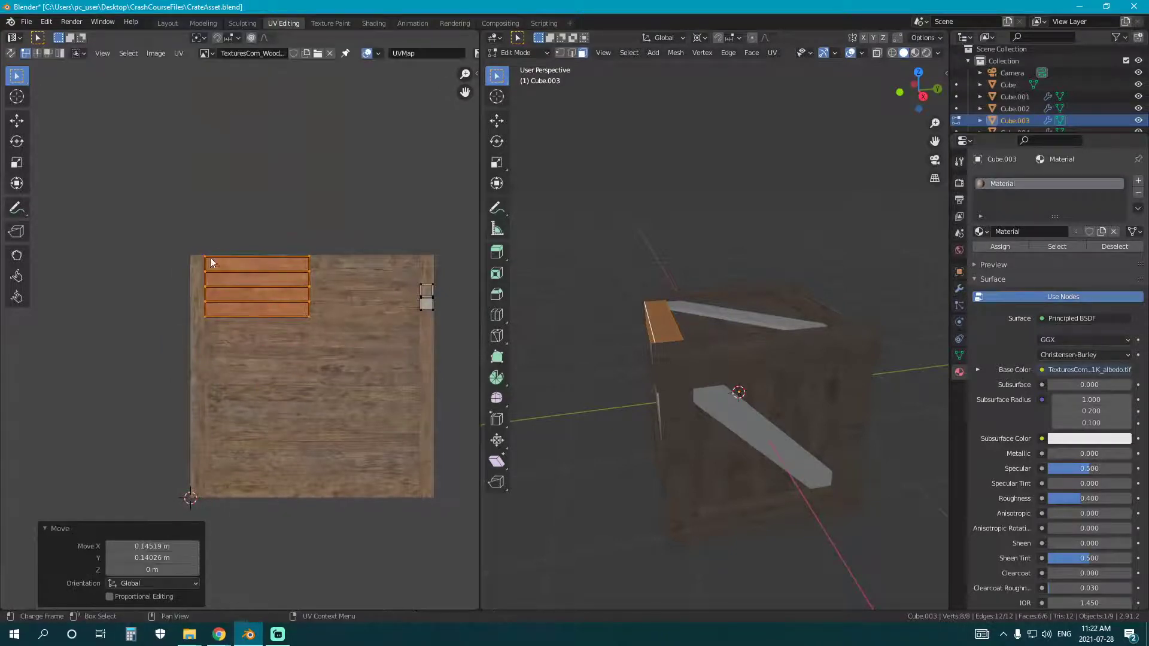
{"action": "scroll", "coordinate": [322, 374], "scroll_direction": "up", "scroll_amount": 5}
{"action": "key", "text": "g"}
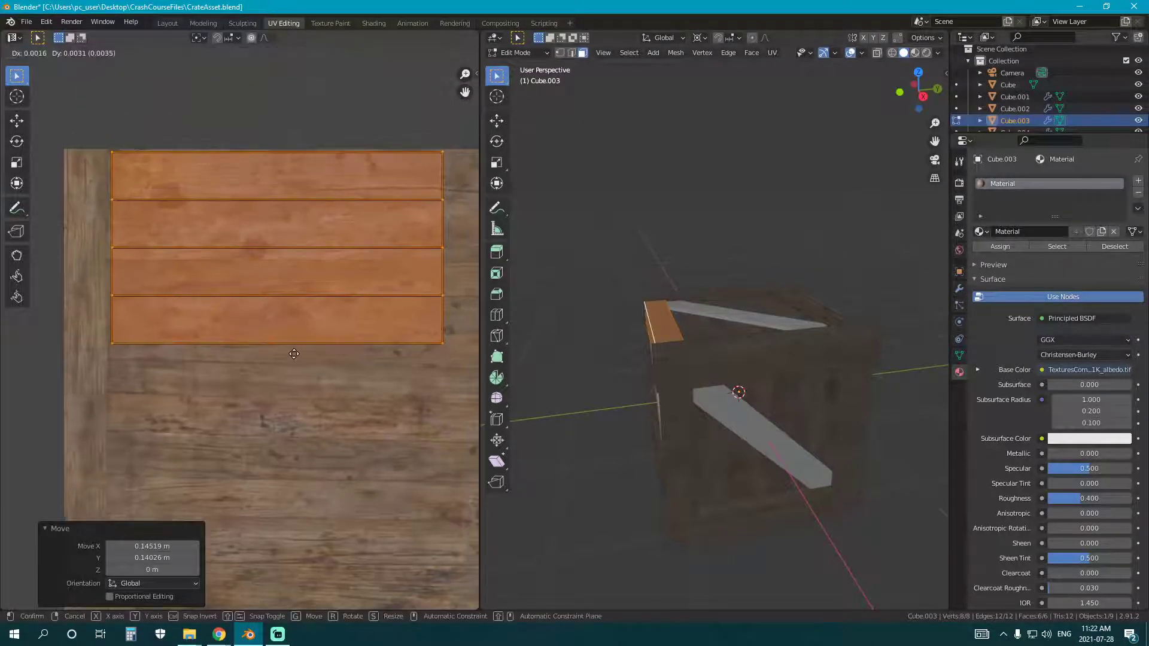
{"action": "left_click", "coordinate": [290, 353]}
{"action": "scroll", "coordinate": [291, 353], "scroll_direction": "down", "scroll_amount": 1}
{"action": "scroll", "coordinate": [777, 411], "scroll_direction": "down", "scroll_amount": 2}
Inspect the Cube.003 beam on the crate and shift its side island slightly along Y beneath the texture's top edge.
{"action": "middle_click_drag", "start_coordinate": [777, 411], "coordinate": [762, 436]}
{"action": "key", "text": "Tab"}
{"action": "middle_click_drag", "start_coordinate": [650, 419], "coordinate": [672, 435]}
{"action": "scroll", "coordinate": [703, 429], "scroll_direction": "up", "scroll_amount": 5}
{"action": "key", "text": "Tab"}
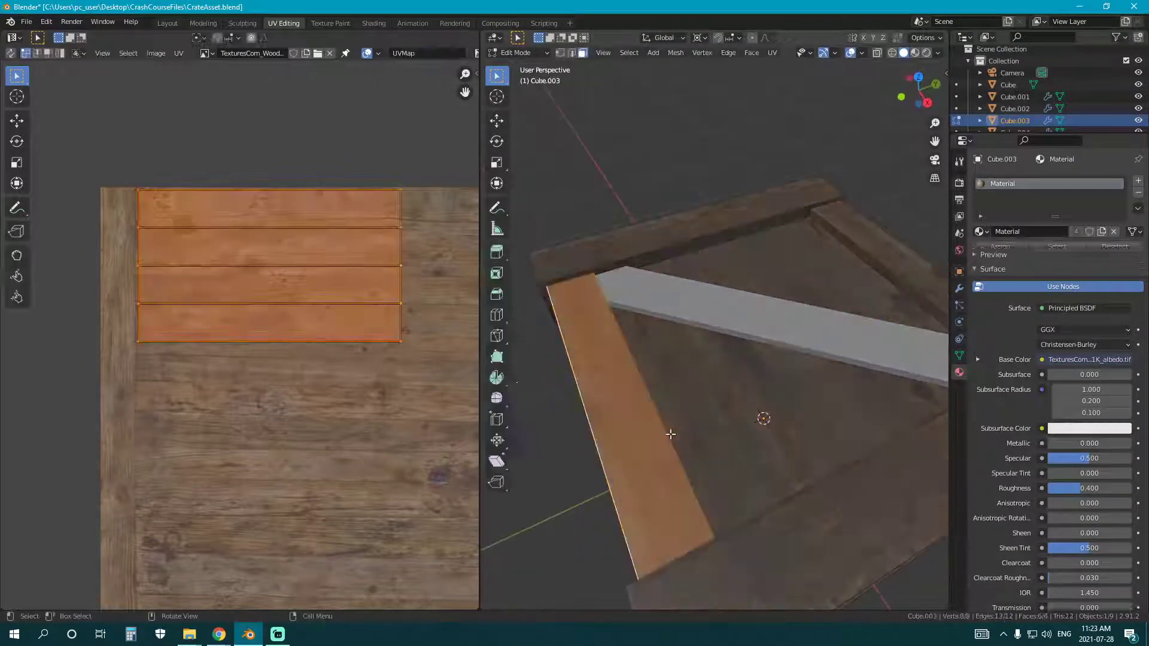
{"action": "scroll", "coordinate": [282, 360], "scroll_direction": "up", "scroll_amount": 2}
{"action": "key", "text": "g"}
{"action": "key", "text": "y"}
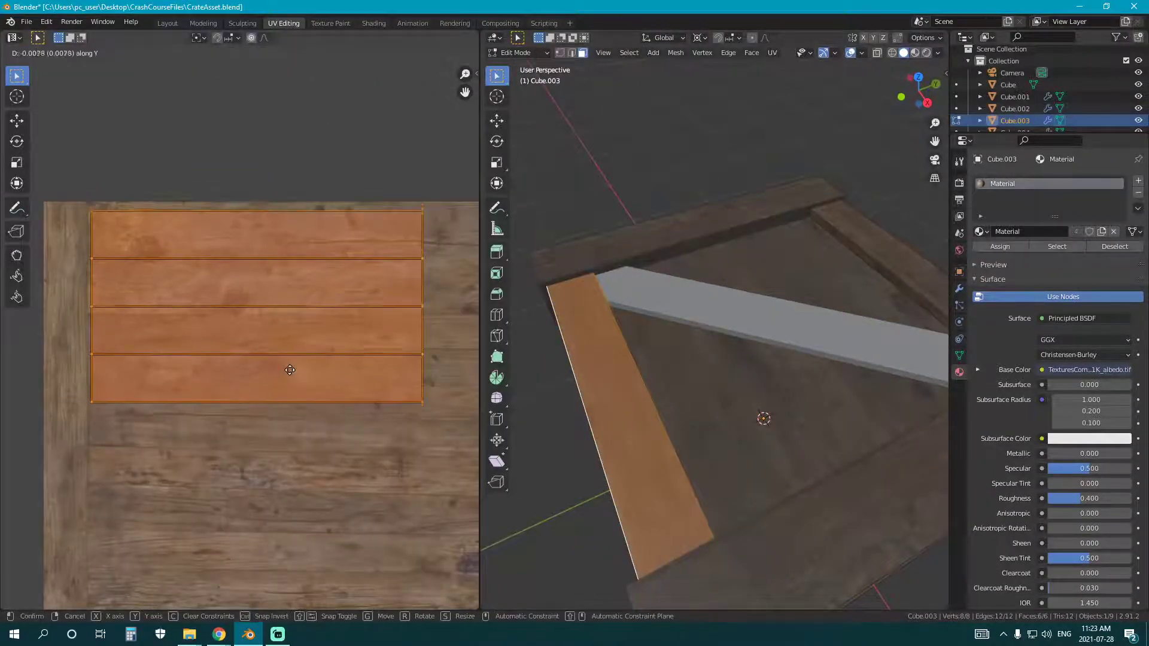
{"action": "left_click", "coordinate": [291, 365]}
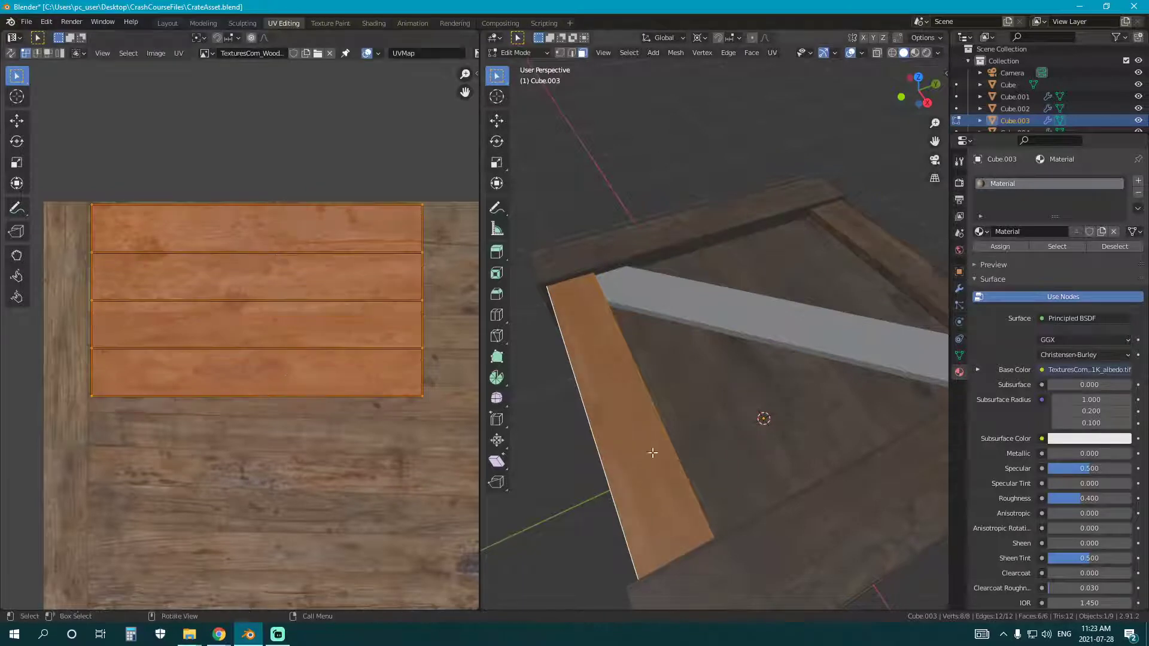
Leave Cube.003, select the vertical corner beam Cube.002 and enter Edit Mode on it.
{"action": "middle_click_drag", "start_coordinate": [654, 451], "coordinate": [628, 405]}
{"action": "key", "text": "Tab"}
{"action": "scroll", "coordinate": [675, 370], "scroll_direction": "down", "scroll_amount": 3}
{"action": "left_click", "coordinate": [591, 434]}
{"action": "scroll", "coordinate": [627, 405], "scroll_direction": "down", "scroll_amount": 2}
{"action": "left_click", "coordinate": [752, 411]}
{"action": "key", "text": "Tab"}
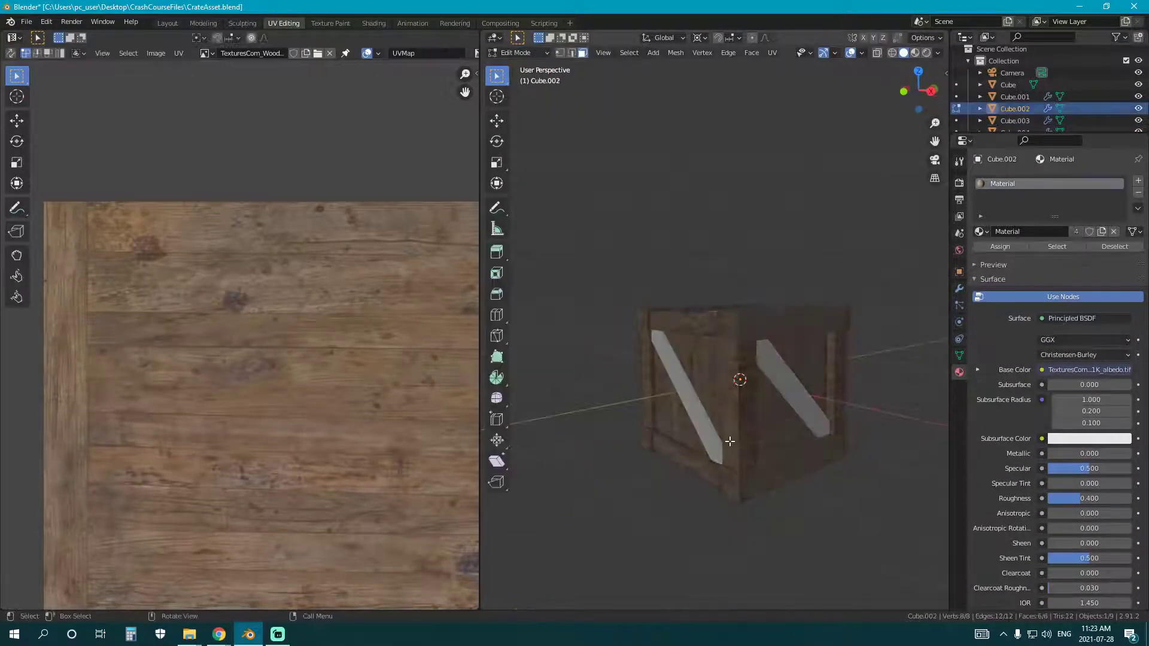
{"action": "middle_click_drag", "start_coordinate": [767, 403], "coordinate": [749, 444]}
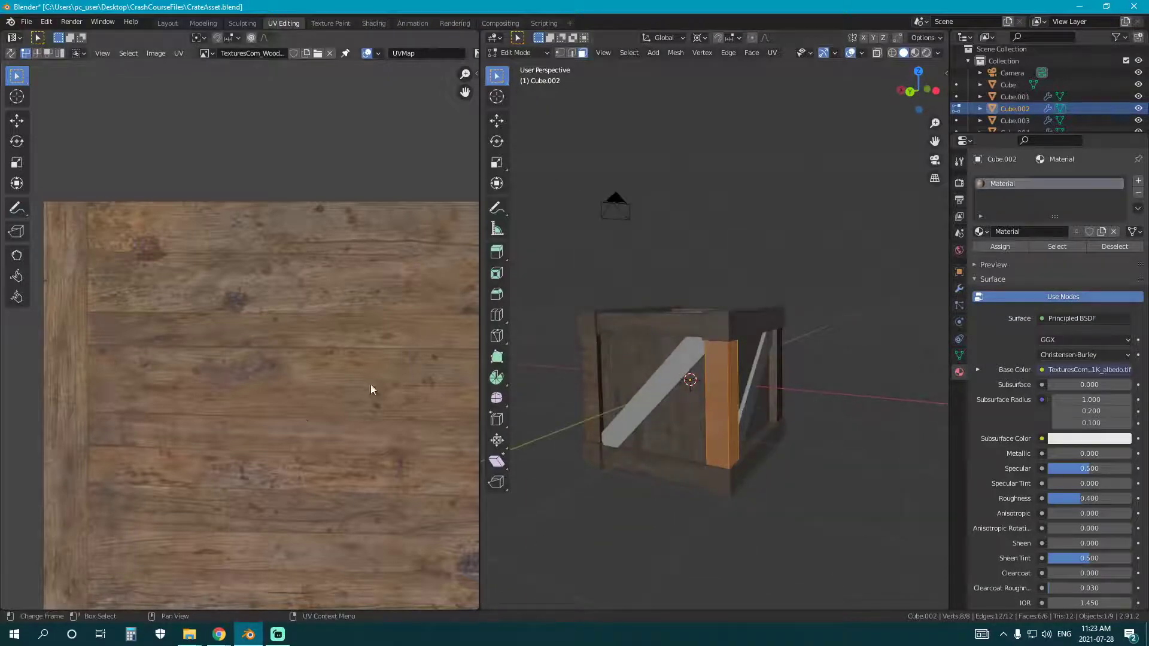
Select Cube.002's two small end-face UV islands and scale them to 0.775.
{"action": "scroll", "coordinate": [371, 386], "scroll_direction": "down", "scroll_amount": 6}
{"action": "middle_click_drag", "start_coordinate": [324, 408], "coordinate": [321, 355]}
{"action": "scroll", "coordinate": [376, 390], "scroll_direction": "up", "scroll_amount": 3}
{"action": "middle_click_drag", "start_coordinate": [378, 387], "coordinate": [223, 389]}
{"action": "key", "text": "c"}
{"action": "left_click_drag", "start_coordinate": [246, 254], "coordinate": [268, 294]}
{"action": "right_click", "coordinate": [281, 307]}
{"action": "key", "text": "s"}
{"action": "left_click", "coordinate": [335, 390]}
Move Cube.002's end-face islands onto the vertical plank at the texture's right edge and adjust their scale to fit.
{"action": "key", "text": "g"}
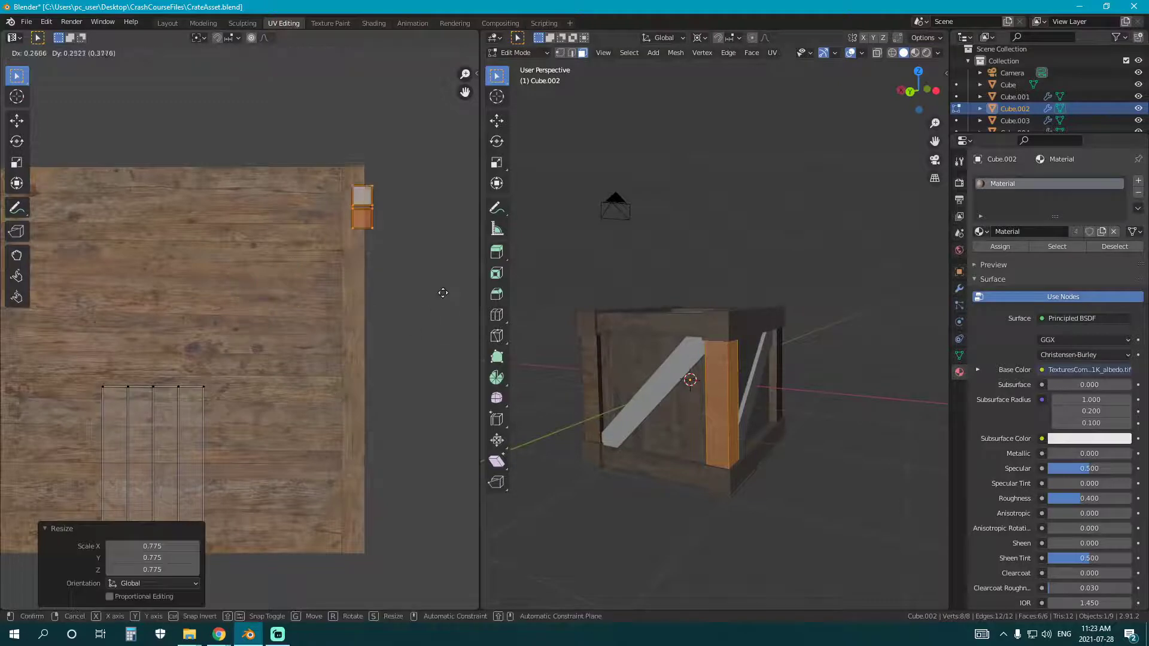
{"action": "left_click", "coordinate": [434, 487]}
{"action": "key", "text": "s"}
{"action": "left_click", "coordinate": [424, 493]}
{"action": "key", "text": "g"}
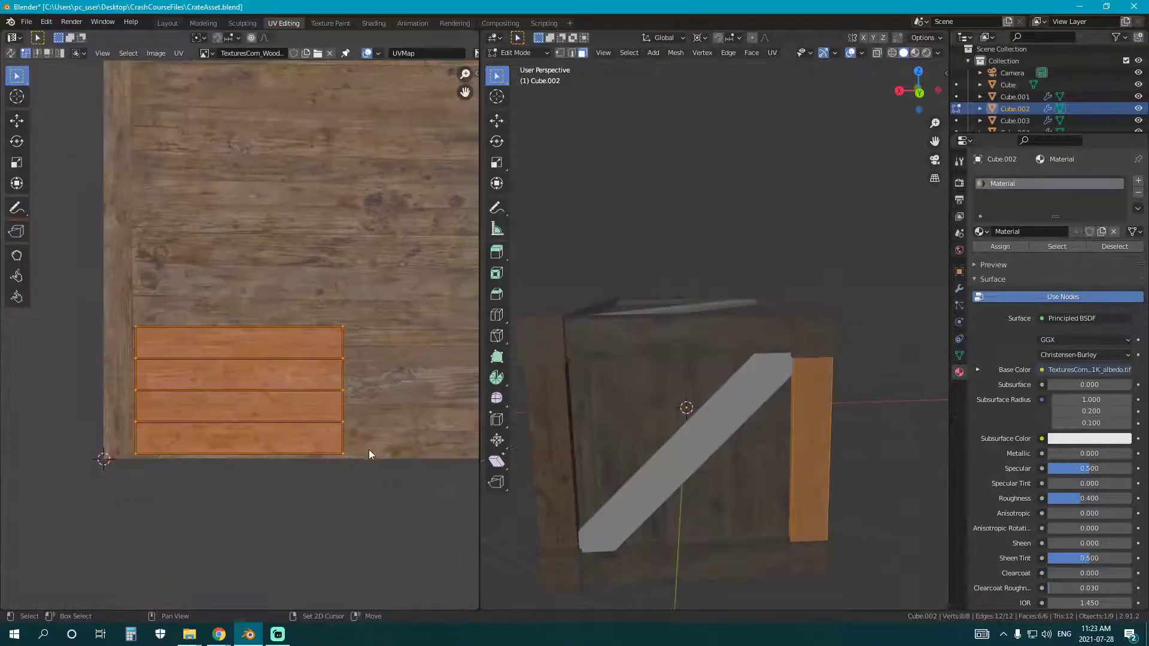
Adjust the scale of Cube.002's rotated side island on the lower-left planks and return to Object Mode.
{"action": "key", "text": "s"}
{"action": "left_click", "coordinate": [378, 450]}
{"action": "key", "text": "Tab"}
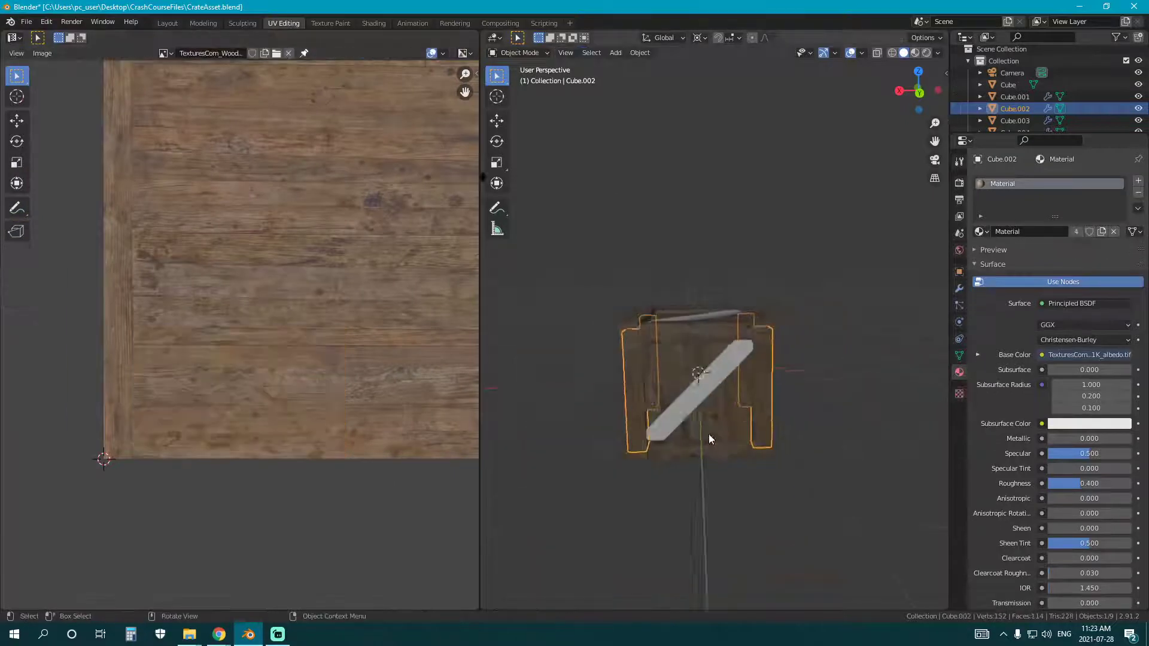
Select the front diagonal brace Cube.006 and assign the existing wood material "Material" to it.
{"action": "left_click", "coordinate": [768, 439]}
{"action": "middle_click_drag", "start_coordinate": [709, 434], "coordinate": [713, 398]}
{"action": "left_click", "coordinate": [713, 400]}
{"action": "middle_click_drag", "start_coordinate": [584, 410], "coordinate": [698, 380]}
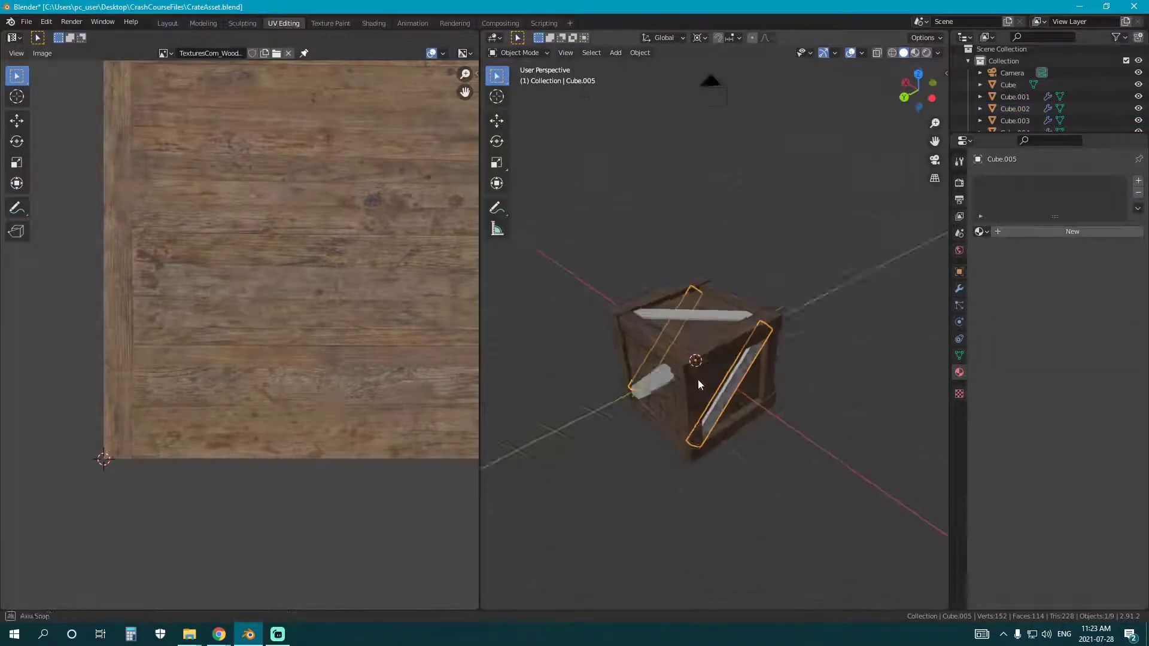
{"action": "left_click", "coordinate": [695, 318]}
{"action": "middle_click_drag", "start_coordinate": [632, 395], "coordinate": [997, 290]}
{"action": "left_click", "coordinate": [800, 392]}
{"action": "left_click", "coordinate": [740, 382]}
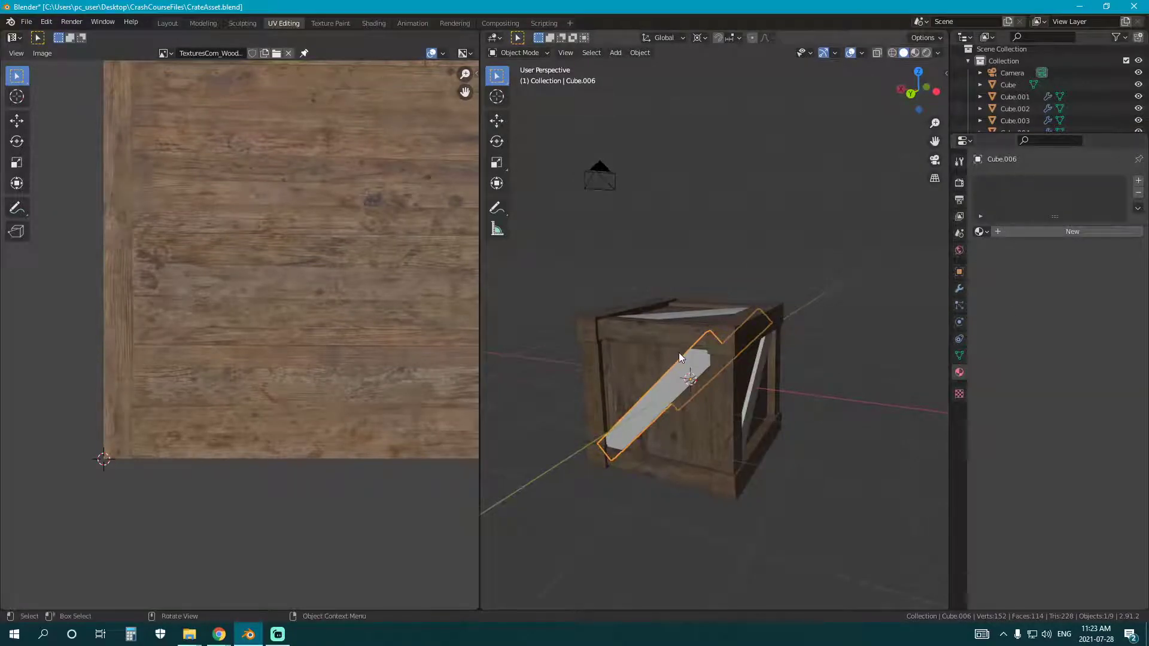
{"action": "left_click", "coordinate": [980, 232]}
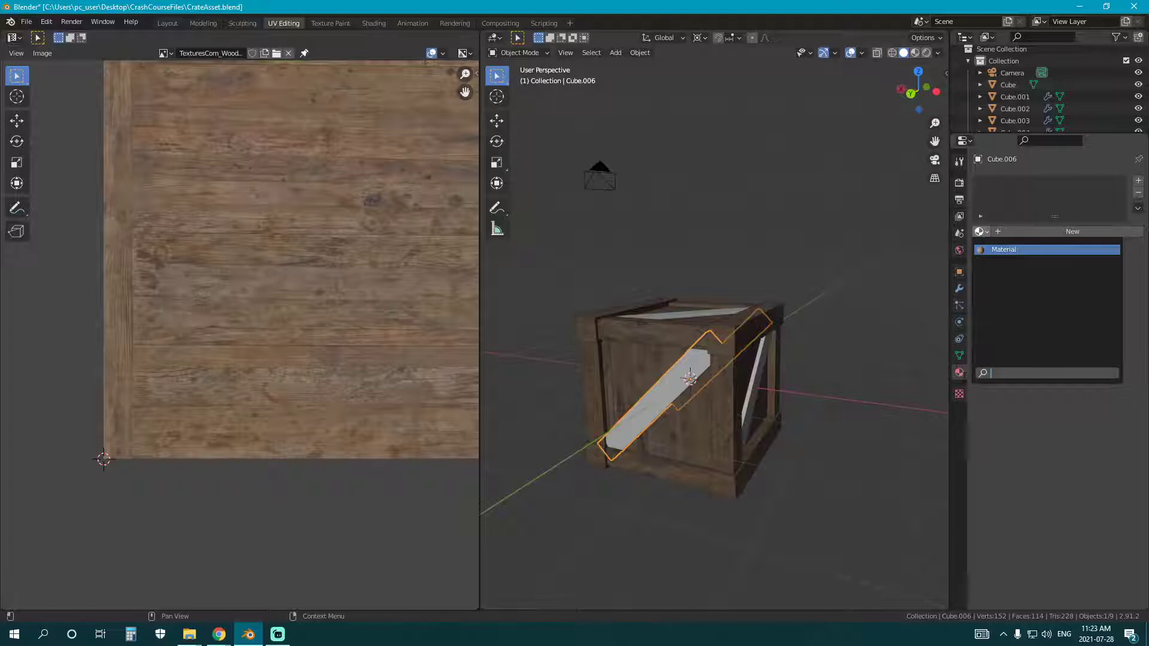
{"action": "left_click", "coordinate": [1006, 249]}
Assign the existing "Material" to the diagonal brace on the crate's top, Cube.004.
{"action": "middle_click_drag", "start_coordinate": [690, 341], "coordinate": [644, 348]}
{"action": "left_click", "coordinate": [720, 343]}
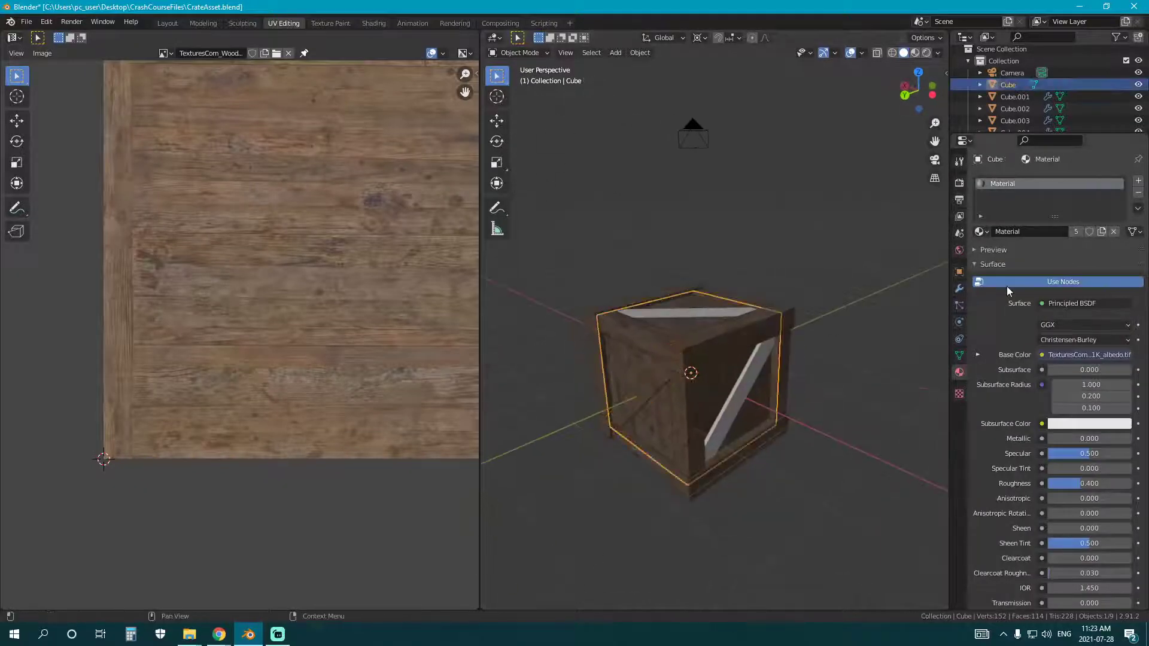
{"action": "left_click", "coordinate": [719, 318]}
{"action": "left_click", "coordinate": [980, 233]}
{"action": "left_click", "coordinate": [1007, 250]}
Assign the existing "Material" to the remaining untextured diagonal brace on the crate's side.
{"action": "middle_click_drag", "start_coordinate": [903, 303], "coordinate": [755, 358]}
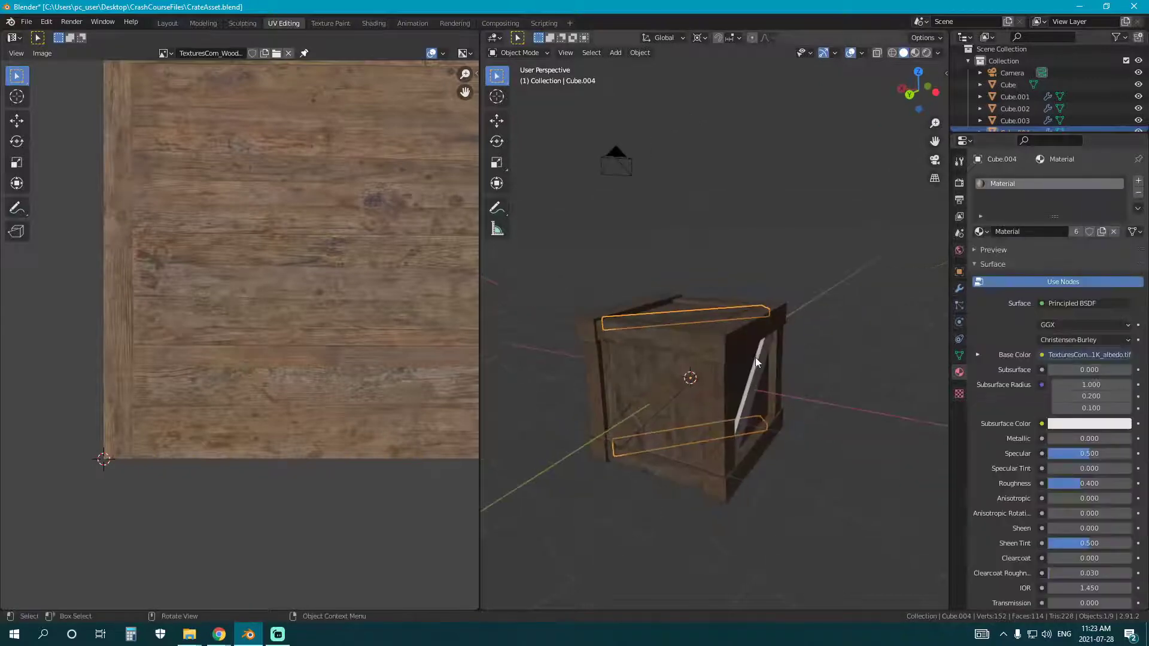
{"action": "left_click", "coordinate": [756, 358]}
{"action": "left_click", "coordinate": [980, 233]}
{"action": "left_click", "coordinate": [1007, 250]}
Edit the top brace Cube.004, select its long side UV island and rotate it 90°.
{"action": "middle_click_drag", "start_coordinate": [891, 296], "coordinate": [698, 302]}
{"action": "left_click", "coordinate": [702, 304]}
{"action": "left_click", "coordinate": [740, 315]}
{"action": "key", "text": "Tab"}
{"action": "middle_click_drag", "start_coordinate": [336, 195], "coordinate": [212, 299]}
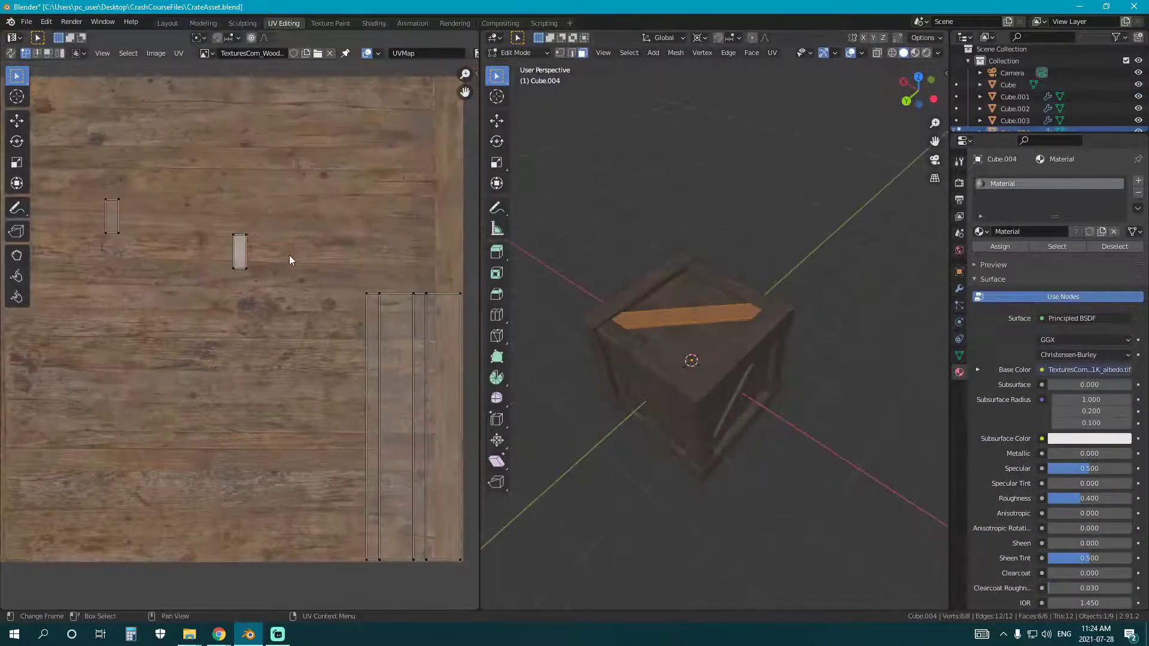
{"action": "scroll", "coordinate": [289, 255], "scroll_direction": "down", "scroll_amount": 3}
{"action": "key", "text": "c"}
{"action": "left_click_drag", "start_coordinate": [335, 305], "coordinate": [331, 446]}
{"action": "right_click", "coordinate": [328, 411]}
{"action": "type", "text": "r90"}
{"action": "key", "text": "Return"}
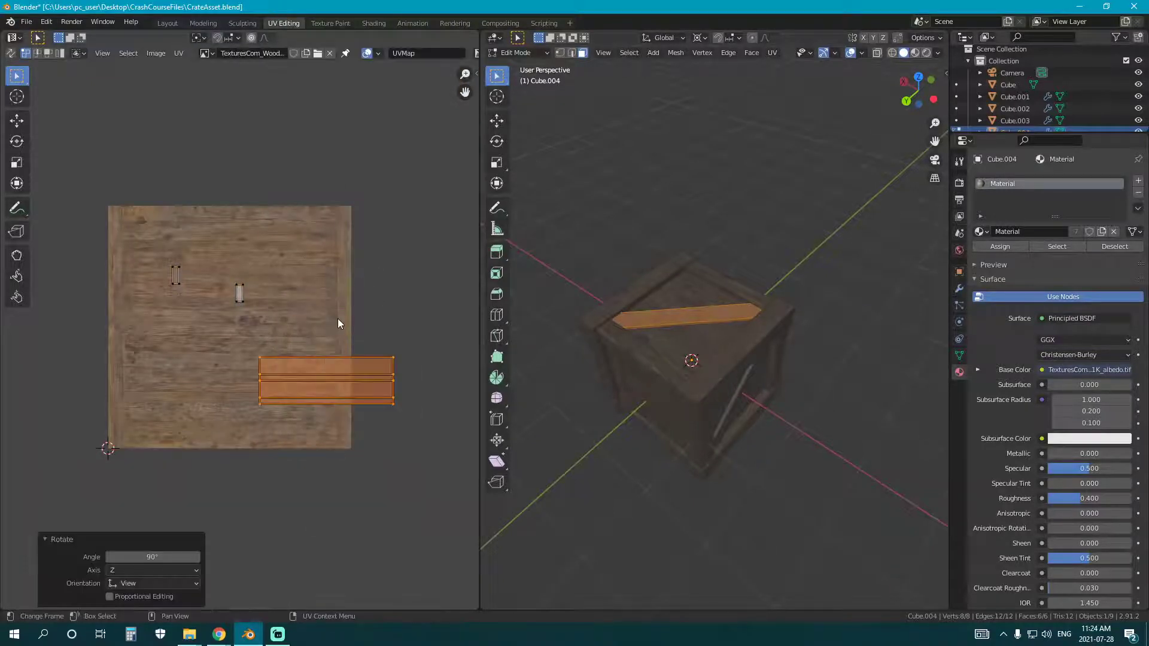
Move the rotated long island onto the texture's lowest planks and place one small end island beside the other.
{"action": "key", "text": "g"}
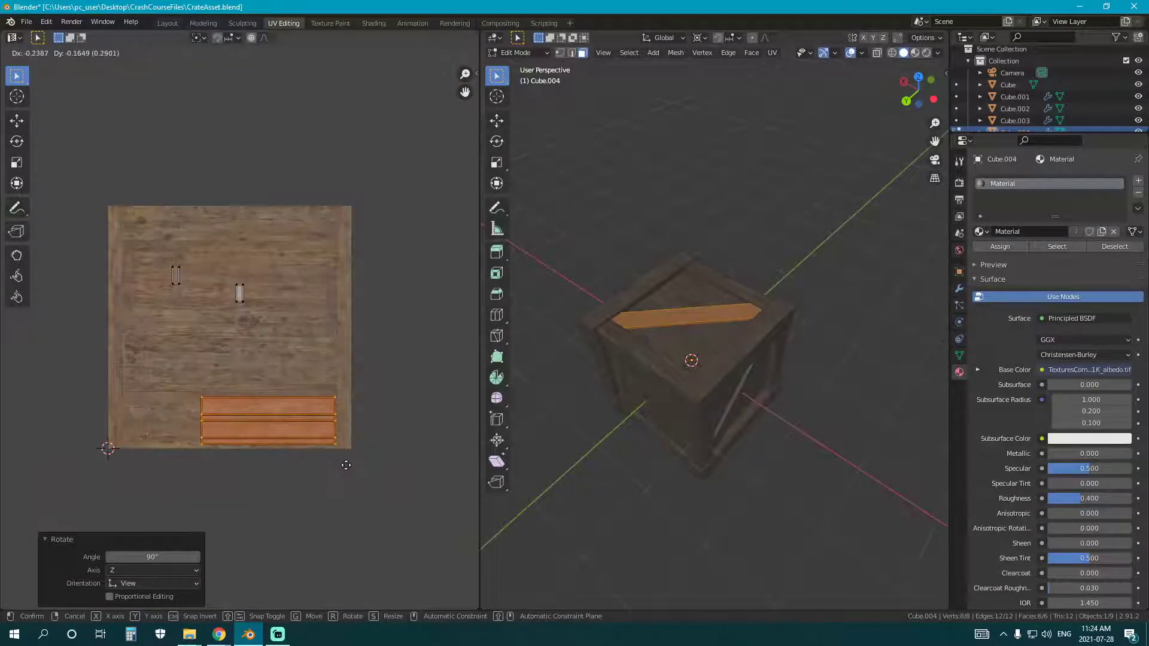
{"action": "left_click", "coordinate": [346, 468]}
{"action": "left_click_drag", "start_coordinate": [226, 276], "coordinate": [288, 326]}
{"action": "key", "text": "g"}
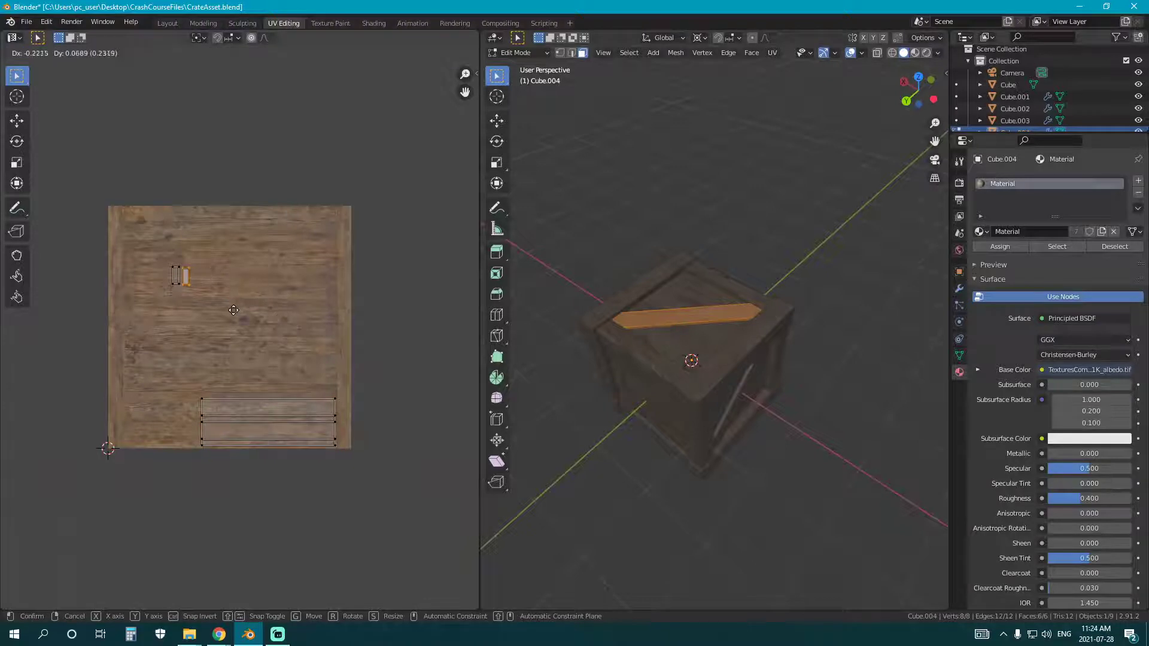
{"action": "left_click", "coordinate": [233, 309]}
Select both small end islands of the top brace, scale them down and move them onto the texture's left vertical plank.
{"action": "left_click_drag", "start_coordinate": [162, 254], "coordinate": [237, 326]}
{"action": "middle_click_drag", "start_coordinate": [245, 338], "coordinate": [341, 373]}
{"action": "key", "text": "s"}
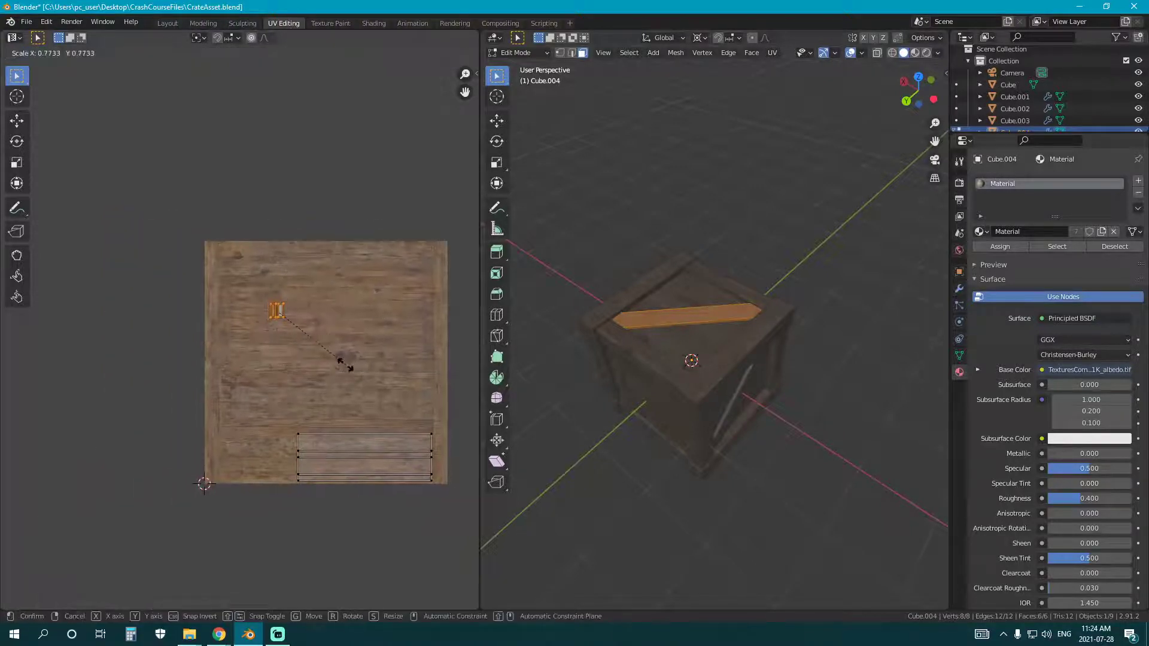
{"action": "left_click", "coordinate": [336, 364]}
{"action": "key", "text": "g"}
{"action": "left_click", "coordinate": [269, 407]}
Fine-tune the size and position of the two end islands to fit the left vertical plank's width, then leave Edit Mode.
{"action": "scroll", "coordinate": [239, 407], "scroll_direction": "up", "scroll_amount": 5}
{"action": "middle_click_drag", "start_coordinate": [180, 443], "coordinate": [323, 378]}
{"action": "scroll", "coordinate": [323, 379], "scroll_direction": "up", "scroll_amount": 3}
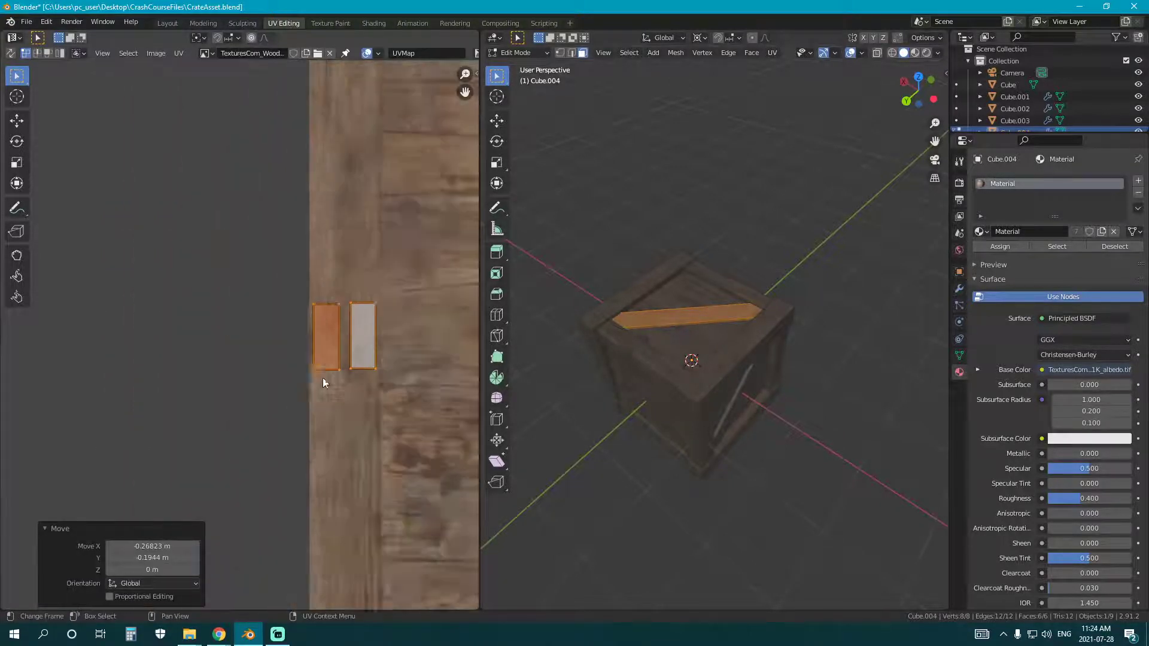
{"action": "key", "text": "s"}
{"action": "left_click", "coordinate": [400, 414]}
{"action": "key", "text": "g"}
{"action": "left_click", "coordinate": [398, 417]}
{"action": "key", "text": "Tab"}
Select the front diagonal brace Cube.006 and open it in Edit Mode.
{"action": "scroll", "coordinate": [725, 305], "scroll_direction": "down", "scroll_amount": 3}
{"action": "middle_click_drag", "start_coordinate": [720, 347], "coordinate": [683, 399]}
{"action": "scroll", "coordinate": [725, 306], "scroll_direction": "up", "scroll_amount": 4}
{"action": "key", "text": "alt+a"}
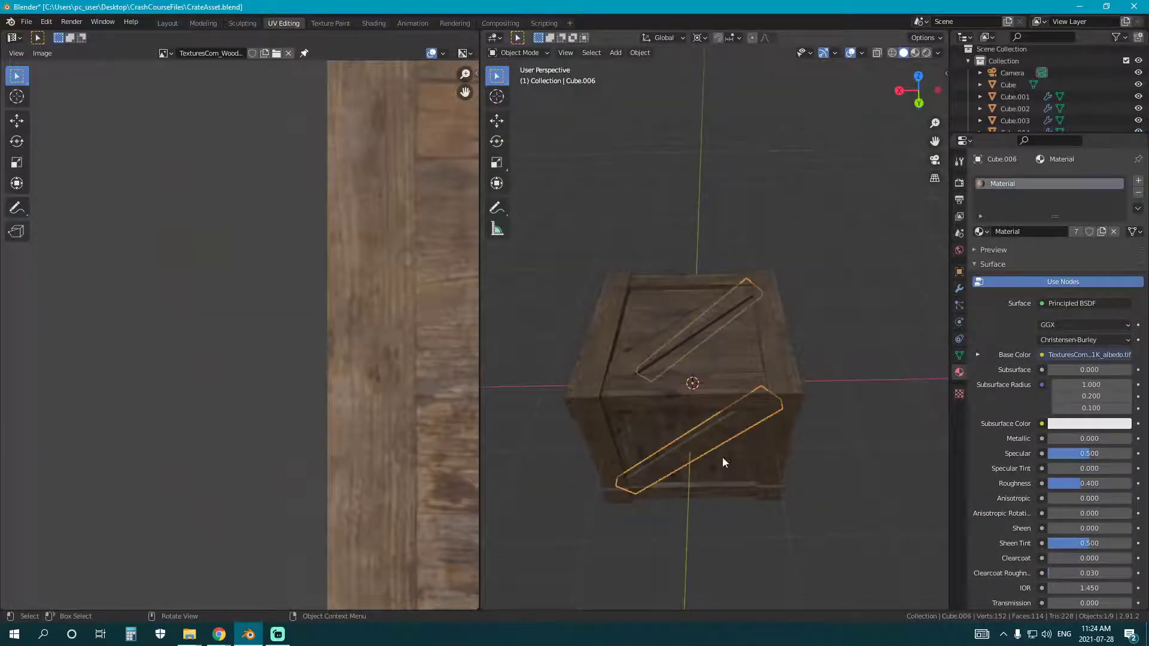
{"action": "key", "text": "Tab"}
{"action": "middle_click_drag", "start_coordinate": [723, 462], "coordinate": [724, 444]}
{"action": "scroll", "coordinate": [366, 364], "scroll_direction": "down", "scroll_amount": 5}
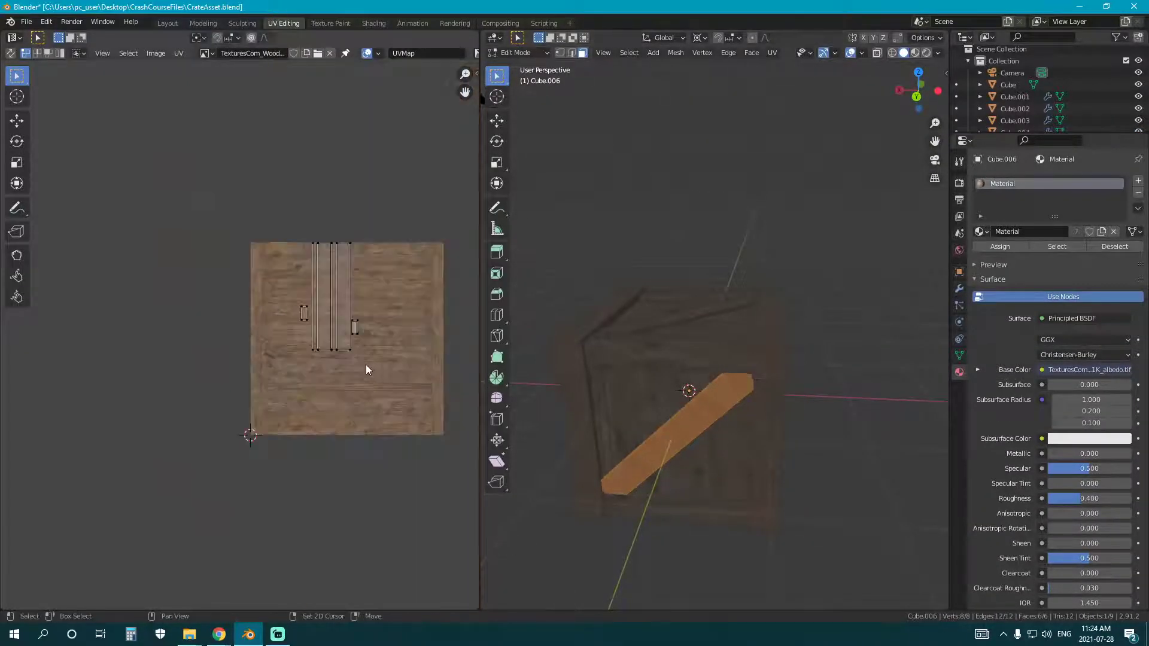
Select the front brace's long UV island, rotate it 90° and move it onto the texture's upper horizontal planks beside the left vertical plank.
{"action": "scroll", "coordinate": [366, 369], "scroll_direction": "up", "scroll_amount": 2}
{"action": "key", "text": "l"}
{"action": "scroll", "coordinate": [357, 423], "scroll_direction": "up", "scroll_amount": 1}
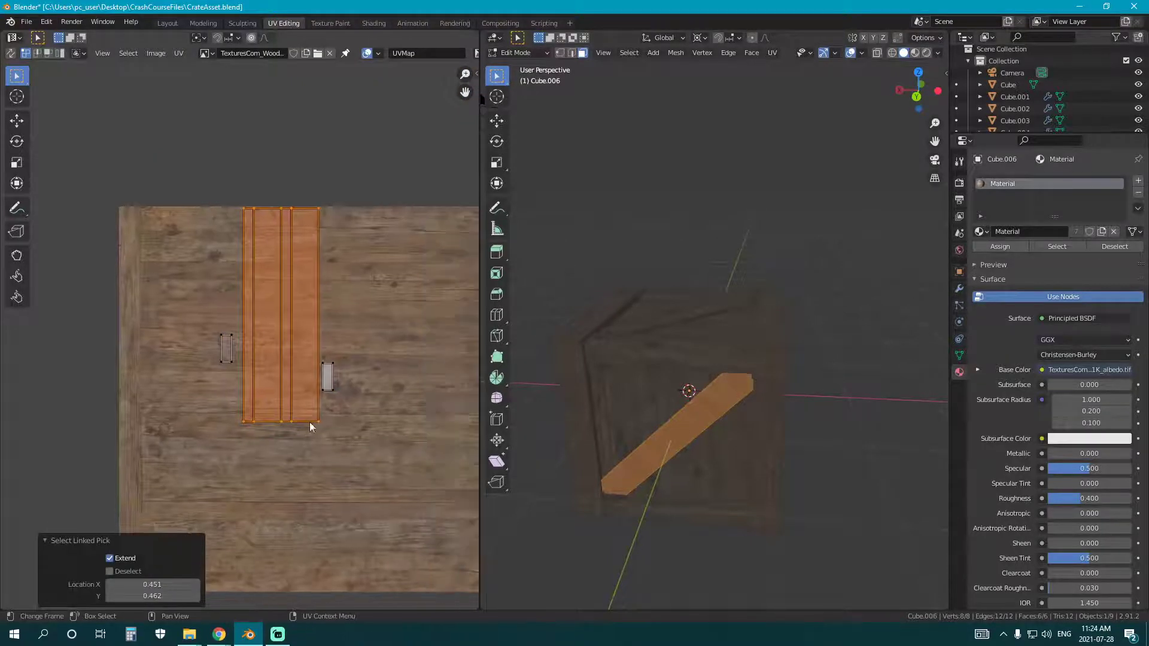
{"action": "type", "text": "r90"}
{"action": "left_click", "coordinate": [329, 411]}
{"action": "key", "text": "g"}
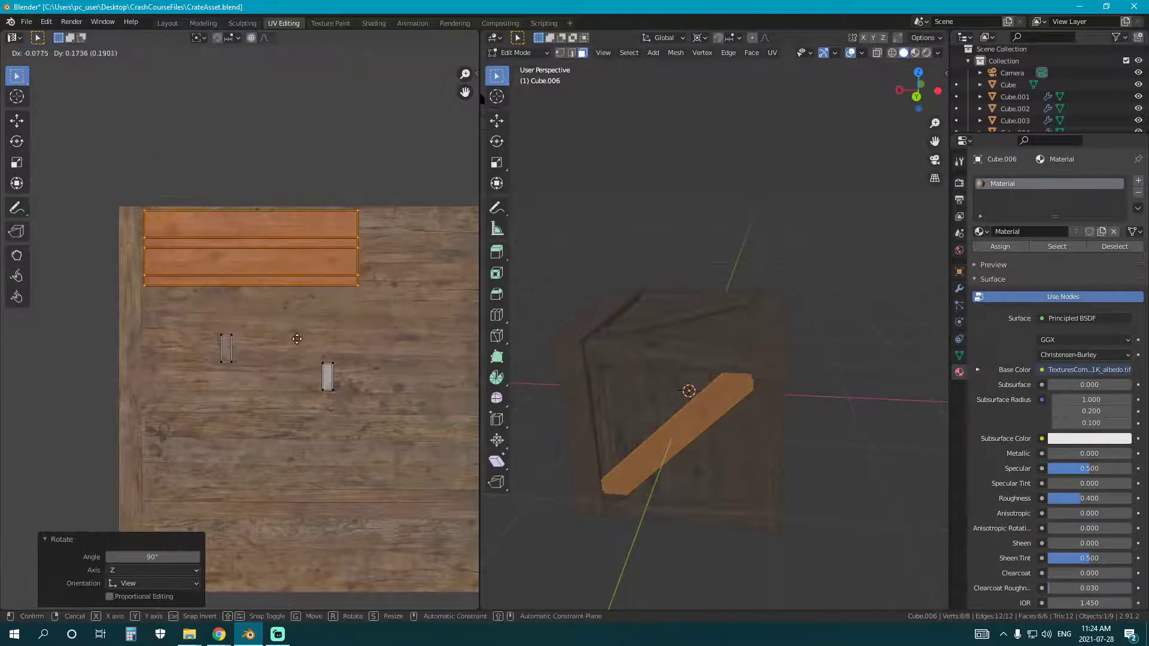
{"action": "left_click", "coordinate": [297, 338]}
Move one small end island of the front brace Cube.006 directly beside the other.
{"action": "key", "text": "l"}
{"action": "key", "text": "shift+l"}
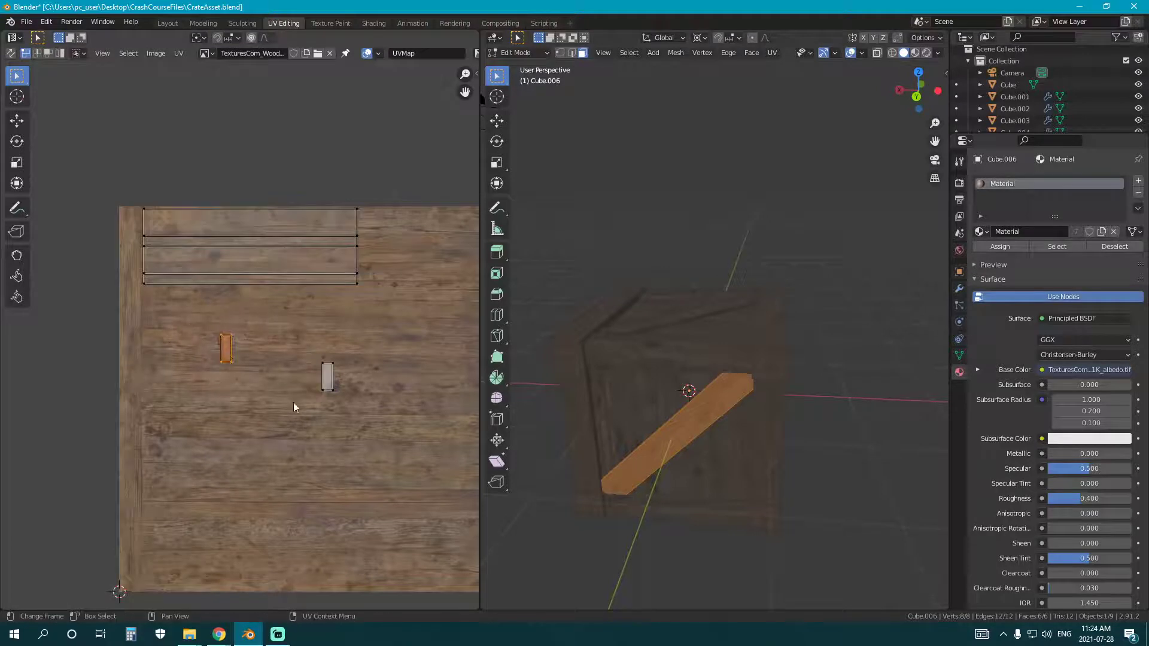
{"action": "left_click_drag", "start_coordinate": [287, 429], "coordinate": [383, 325], "text": "shift"}
{"action": "key", "text": "Escape"}
{"action": "key", "text": "g"}
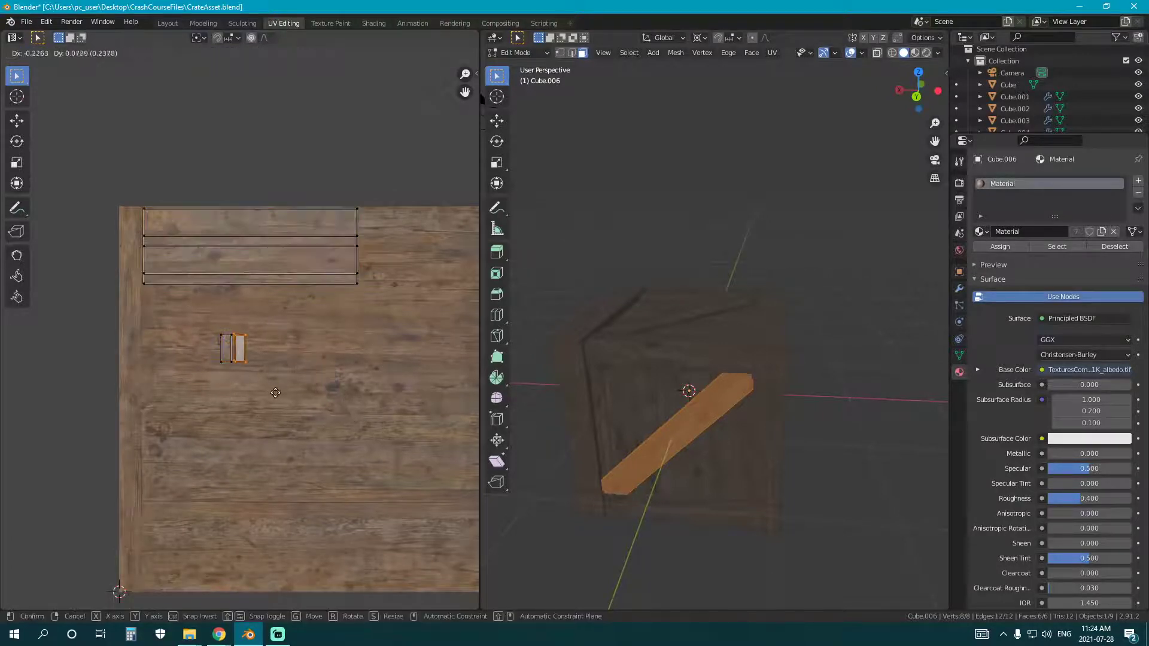
{"action": "left_click", "coordinate": [274, 391]}
Scale both end islands of Cube.006 to 0.609, move them onto the left vertical plank and enlarge them to its width.
{"action": "key", "text": "l"}
{"action": "key", "text": "s"}
{"action": "left_click", "coordinate": [295, 398]}
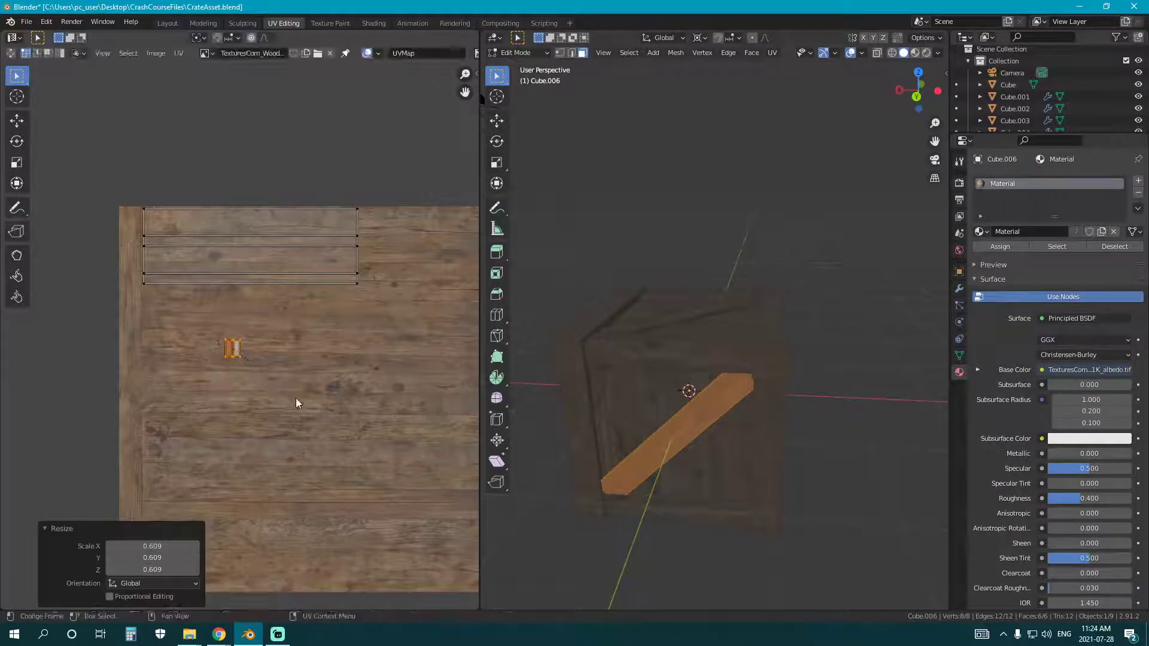
{"action": "key", "text": "g"}
{"action": "left_click", "coordinate": [192, 344]}
{"action": "key", "text": "s"}
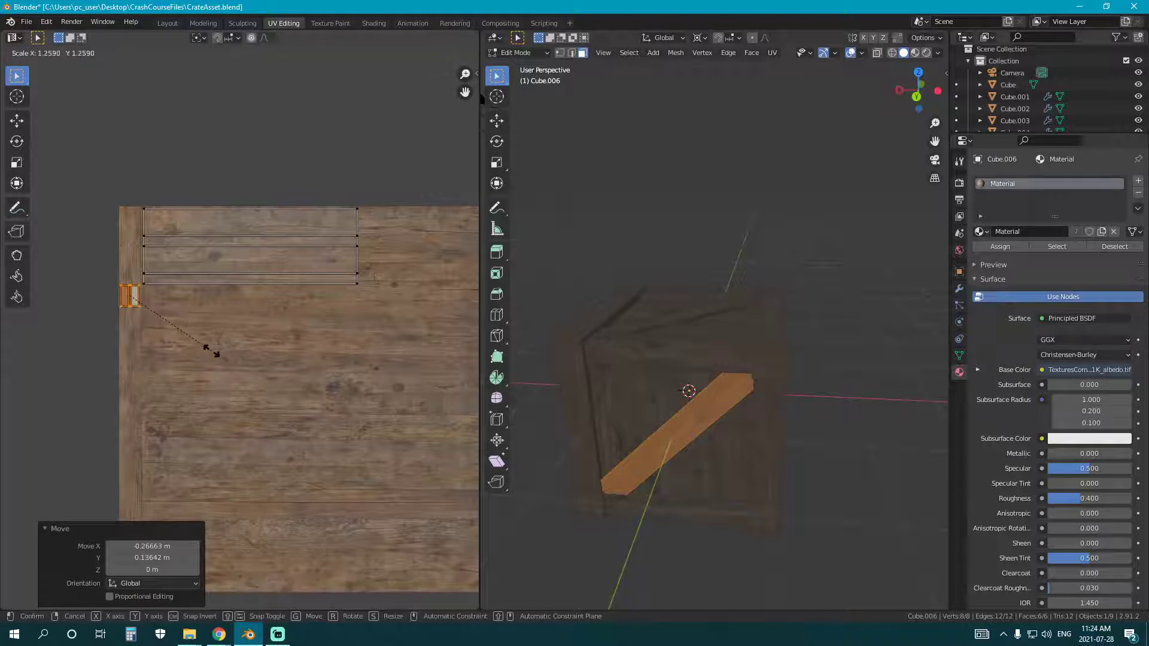
{"action": "left_click", "coordinate": [211, 352]}
{"action": "key", "text": "Tab"}
Edit the side diagonal brace Cube.005 and move one of its small end islands beside the other.
{"action": "middle_click_drag", "start_coordinate": [706, 404], "coordinate": [727, 383]}
{"action": "left_click", "coordinate": [845, 368]}
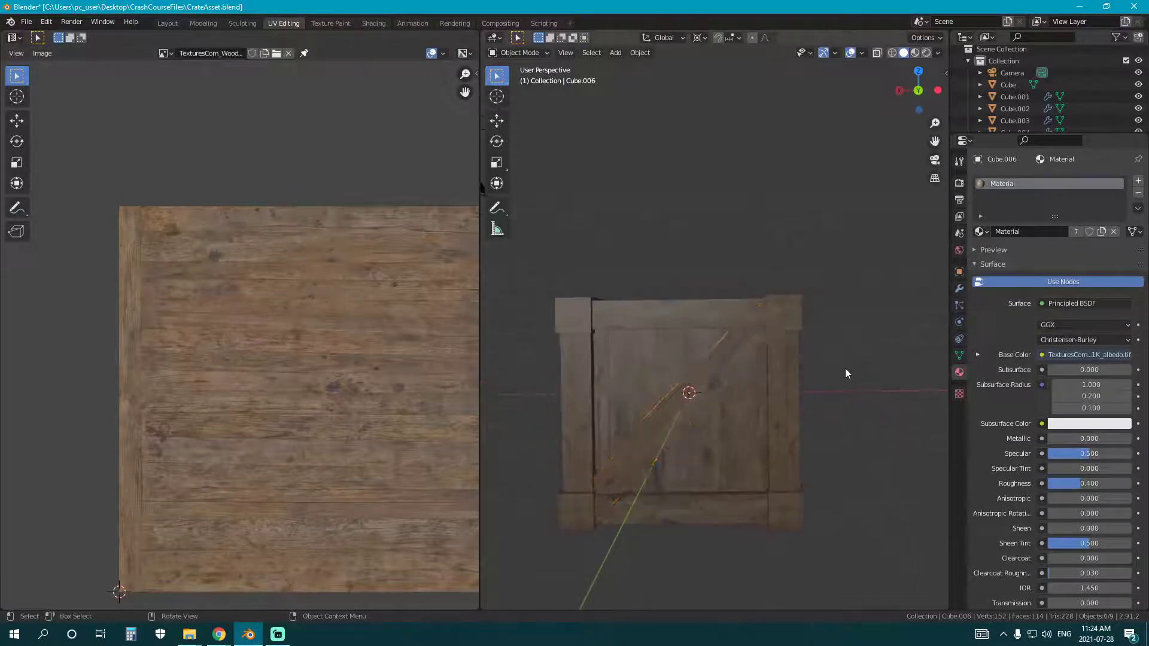
{"action": "scroll", "coordinate": [845, 368], "scroll_direction": "down", "scroll_amount": 3}
{"action": "middle_click_drag", "start_coordinate": [808, 366], "coordinate": [683, 365]}
{"action": "left_click", "coordinate": [684, 364]}
{"action": "key", "text": "Tab"}
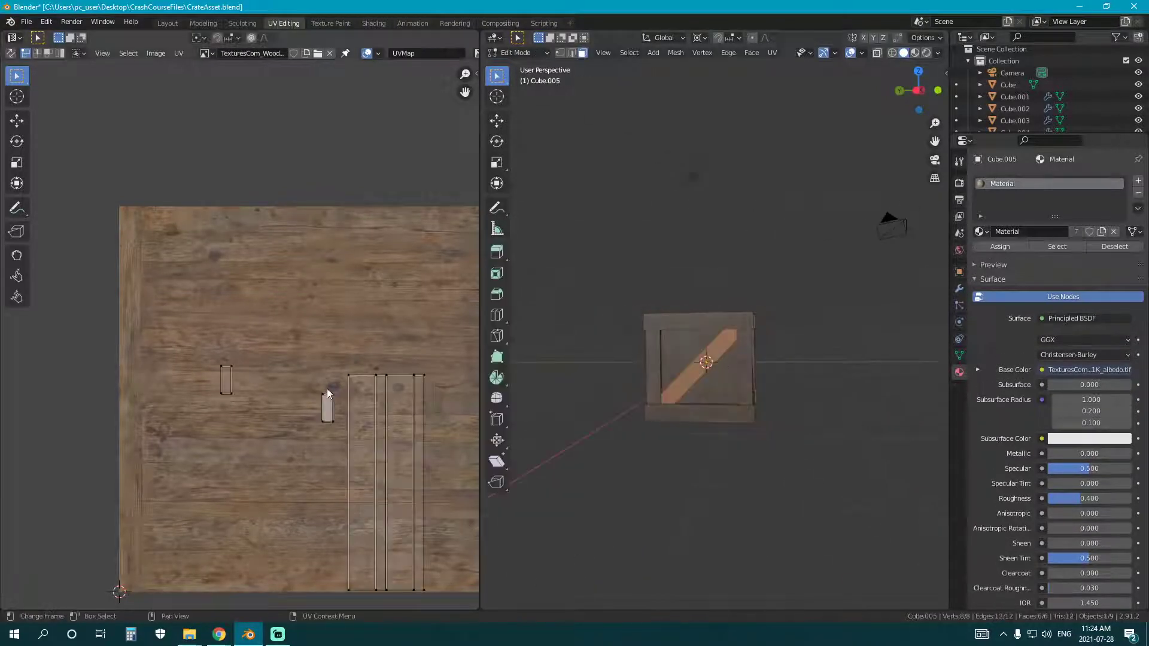
{"action": "scroll", "coordinate": [335, 392], "scroll_direction": "down", "scroll_amount": 1}
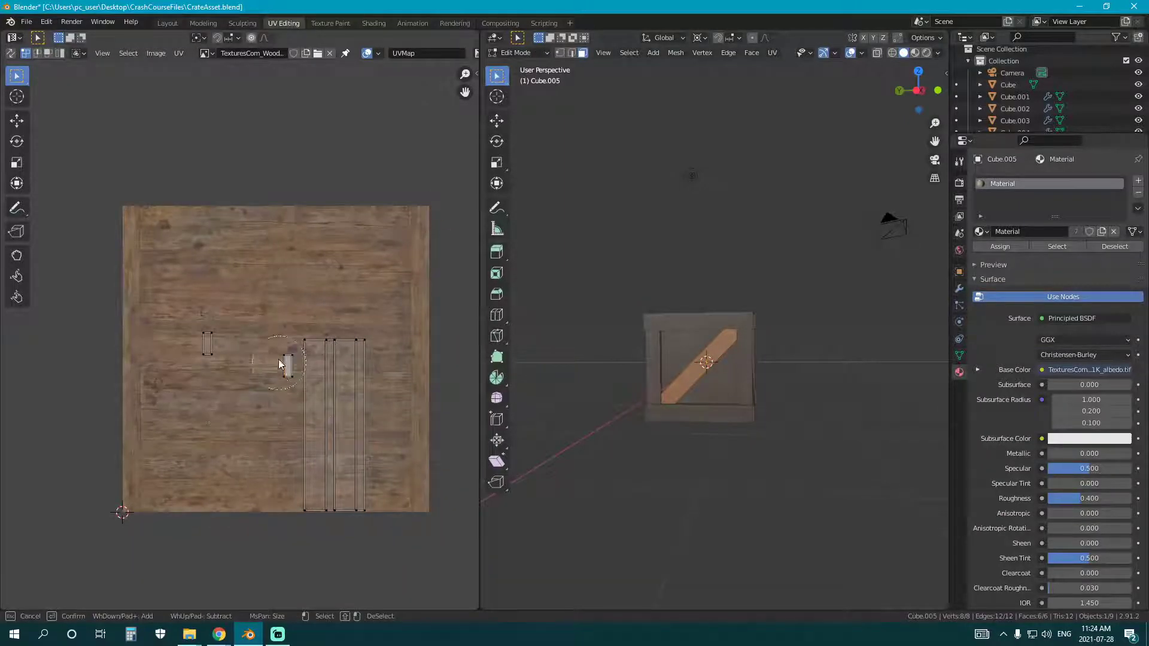
{"action": "key", "text": "Escape"}
{"action": "key", "text": "g"}
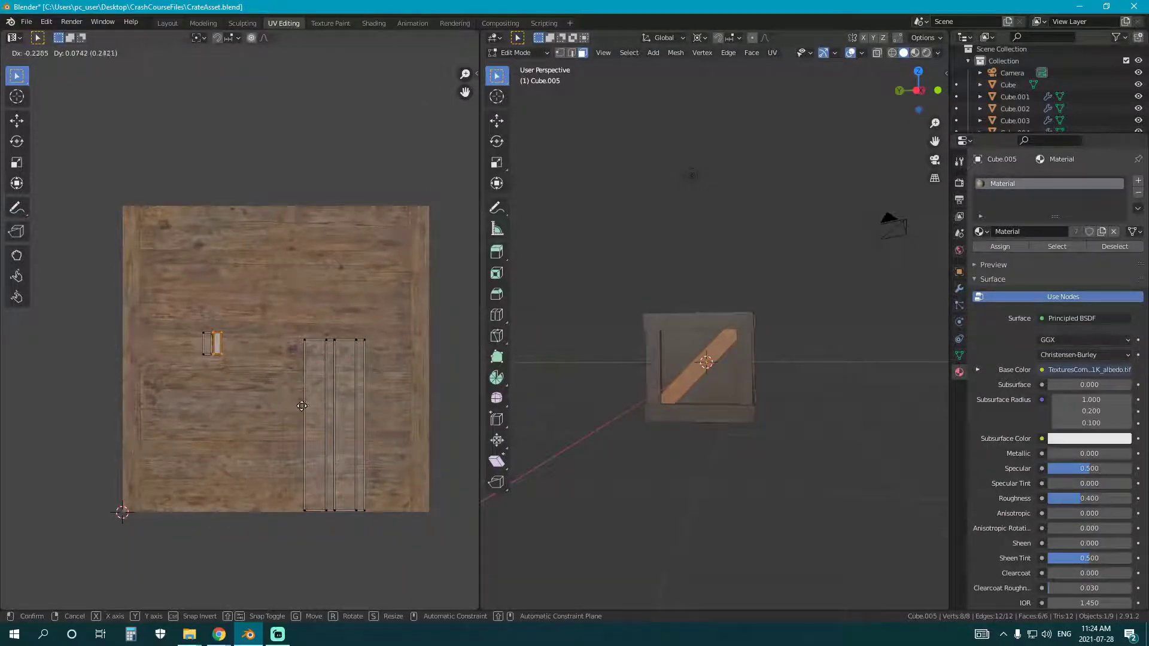
{"action": "left_click", "coordinate": [302, 406]}
Scale both end islands of Cube.005 to 0.526 and position them within the texture's left vertical plank.
{"action": "scroll", "coordinate": [189, 377], "scroll_direction": "up", "scroll_amount": 2}
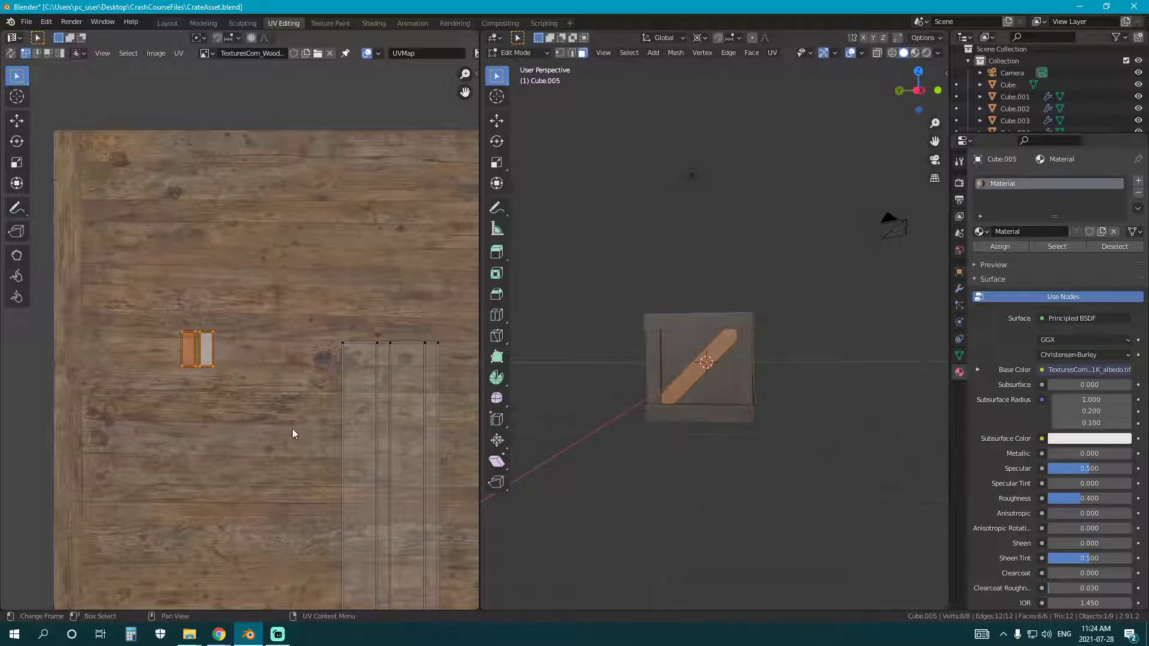
{"action": "key", "text": "g"}
{"action": "right_click", "coordinate": [197, 392]}
{"action": "middle_click_drag", "start_coordinate": [193, 383], "coordinate": [263, 410]}
{"action": "key", "text": "s"}
{"action": "left_click", "coordinate": [335, 431]}
{"action": "key", "text": "g"}
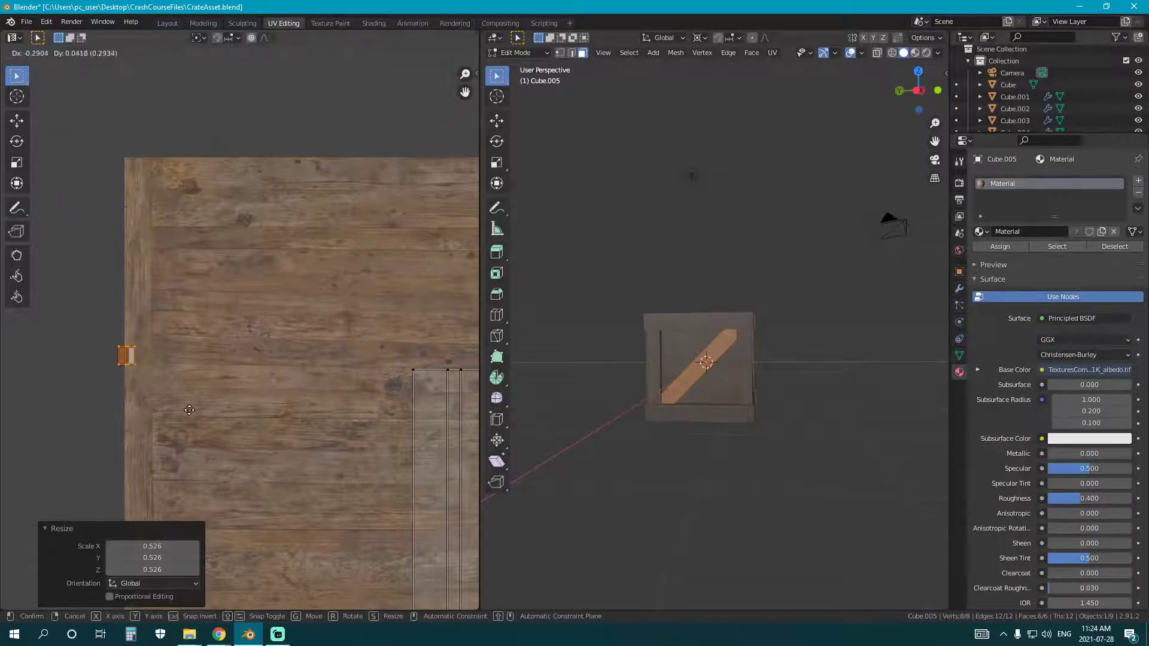
{"action": "left_click", "coordinate": [242, 440]}
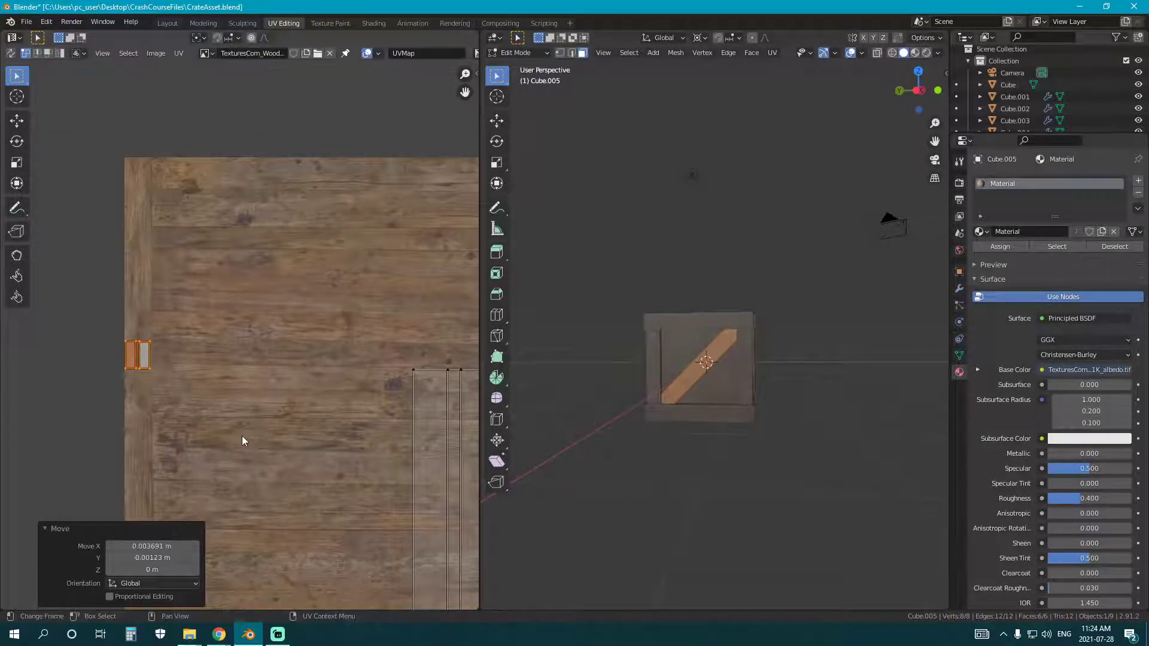
{"action": "key", "text": "g"}
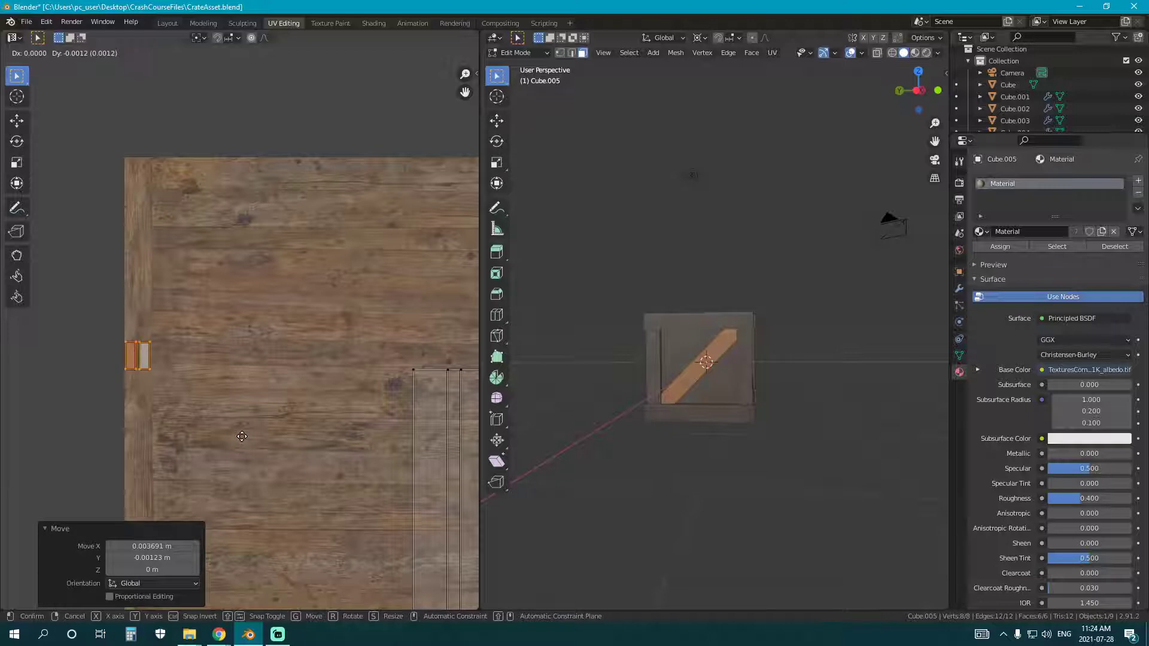
{"action": "left_click", "coordinate": [242, 437]}
Select the long island of Cube.005, rotate it 90° and move it onto the texture's upper horizontal planks.
{"action": "middle_click_drag", "start_coordinate": [293, 423], "coordinate": [224, 339]}
{"action": "scroll", "coordinate": [251, 340], "scroll_direction": "down", "scroll_amount": 1}
{"action": "key", "text": "a"}
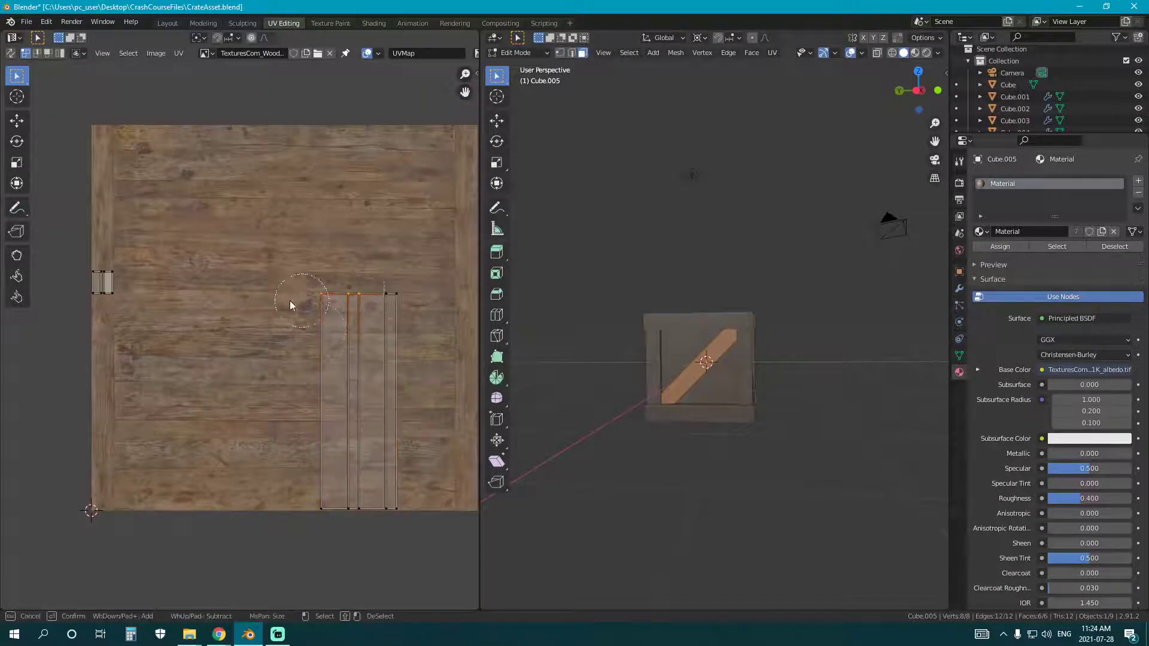
{"action": "type", "text": "r90"}
{"action": "key", "text": "Return"}
{"action": "key", "text": "g"}
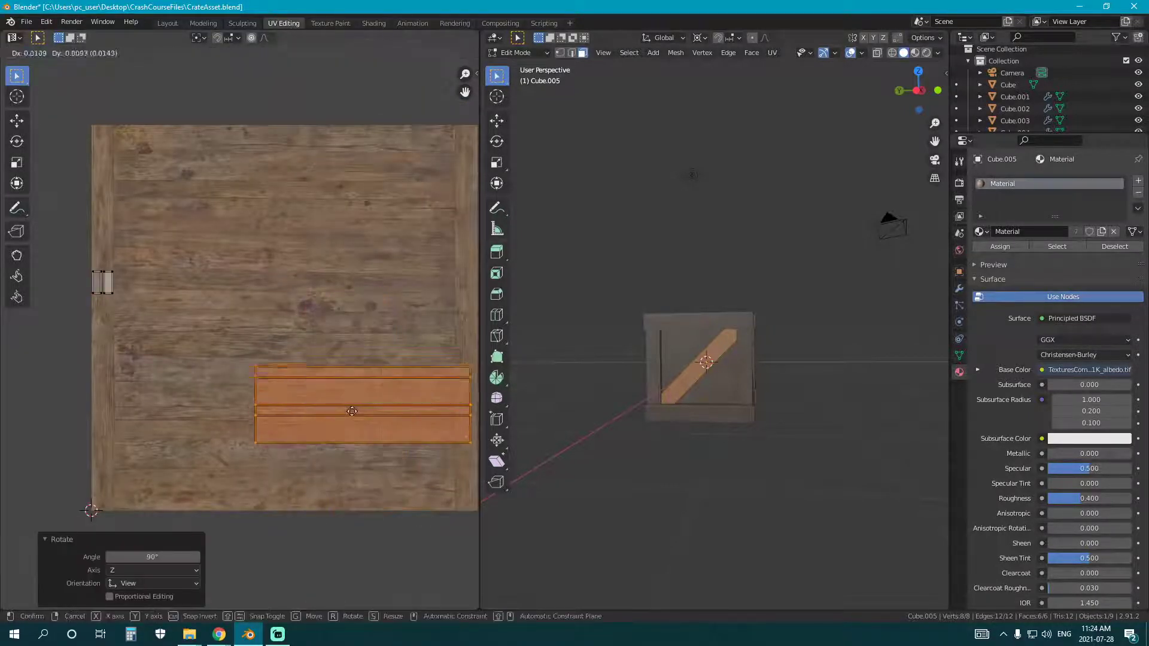
{"action": "left_click", "coordinate": [336, 224]}
{"action": "key", "text": "Tab"}
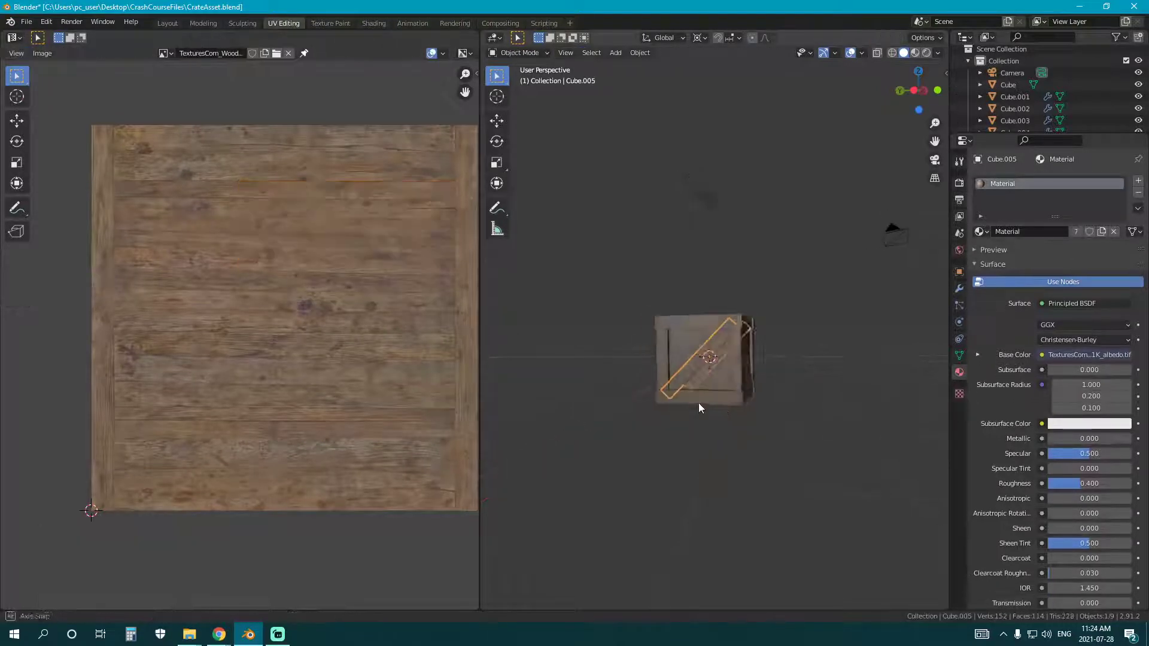
Open the crate body Cube in Edit Mode and select the side panel face behind the diagonal brace.
{"action": "left_click", "coordinate": [698, 402]}
{"action": "scroll", "coordinate": [699, 403], "scroll_direction": "up", "scroll_amount": 2}
{"action": "key", "text": "Tab"}
{"action": "middle_click_drag", "start_coordinate": [699, 404], "coordinate": [729, 428]}
{"action": "key", "text": "a"}
{"action": "left_click", "coordinate": [726, 424]}
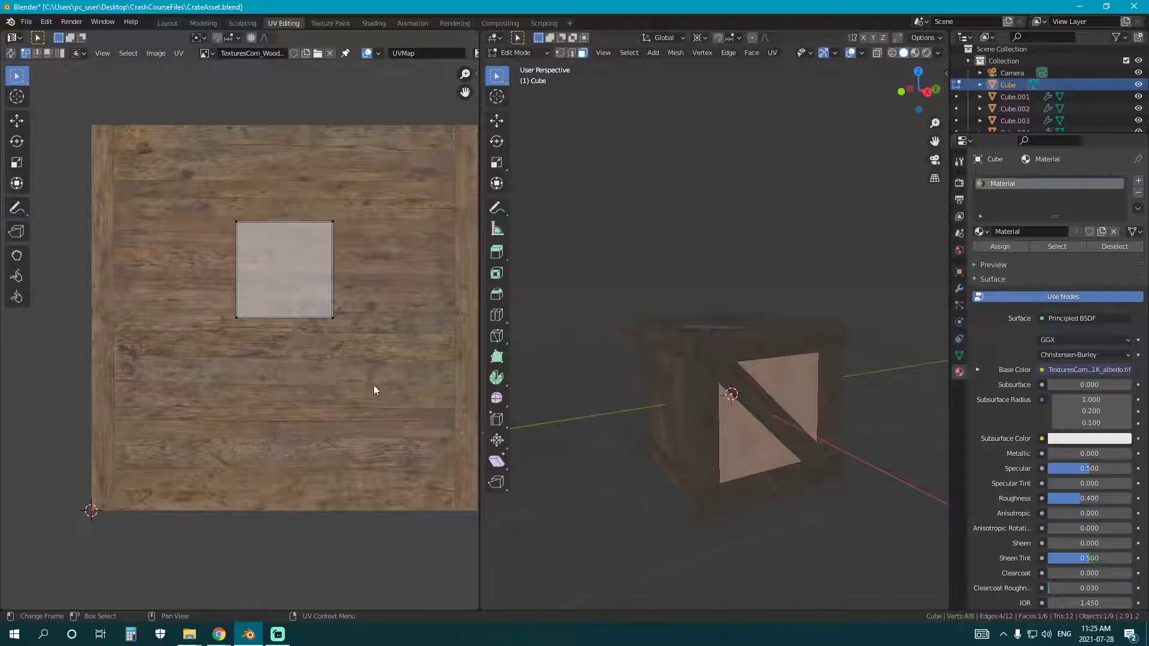
Scale the side panel's square UV island to 0.630 and move it against the texture's right vertical plank.
{"action": "middle_click_drag", "start_coordinate": [360, 375], "coordinate": [345, 393]}
{"action": "scroll", "coordinate": [346, 392], "scroll_direction": "up", "scroll_amount": 1}
{"action": "middle_click_drag", "start_coordinate": [726, 438], "coordinate": [778, 451]}
{"action": "scroll", "coordinate": [818, 423], "scroll_direction": "up", "scroll_amount": 3}
{"action": "middle_click_drag", "start_coordinate": [354, 370], "coordinate": [307, 429]}
{"action": "key", "text": "a"}
{"action": "key", "text": "s"}
{"action": "left_click", "coordinate": [290, 395]}
{"action": "key", "text": "g"}
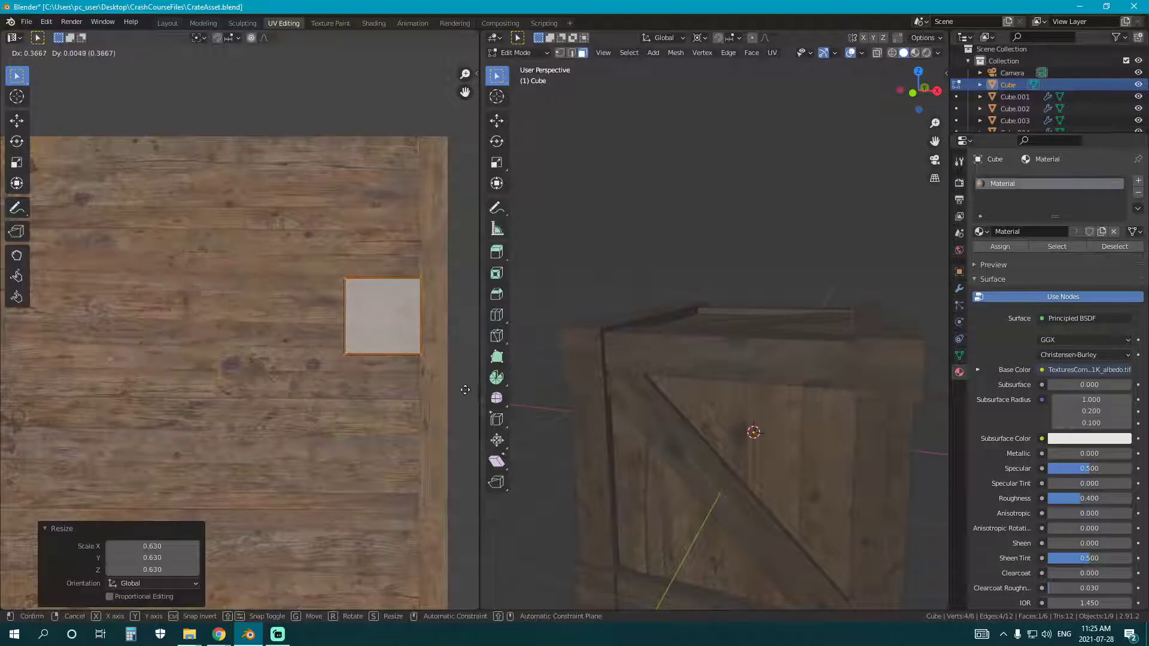
{"action": "left_click", "coordinate": [462, 388]}
Adjust the square island's position, scale it to 0.920 and shift it along X toward the right vertical plank.
{"action": "scroll", "coordinate": [401, 402], "scroll_direction": "up", "scroll_amount": 3}
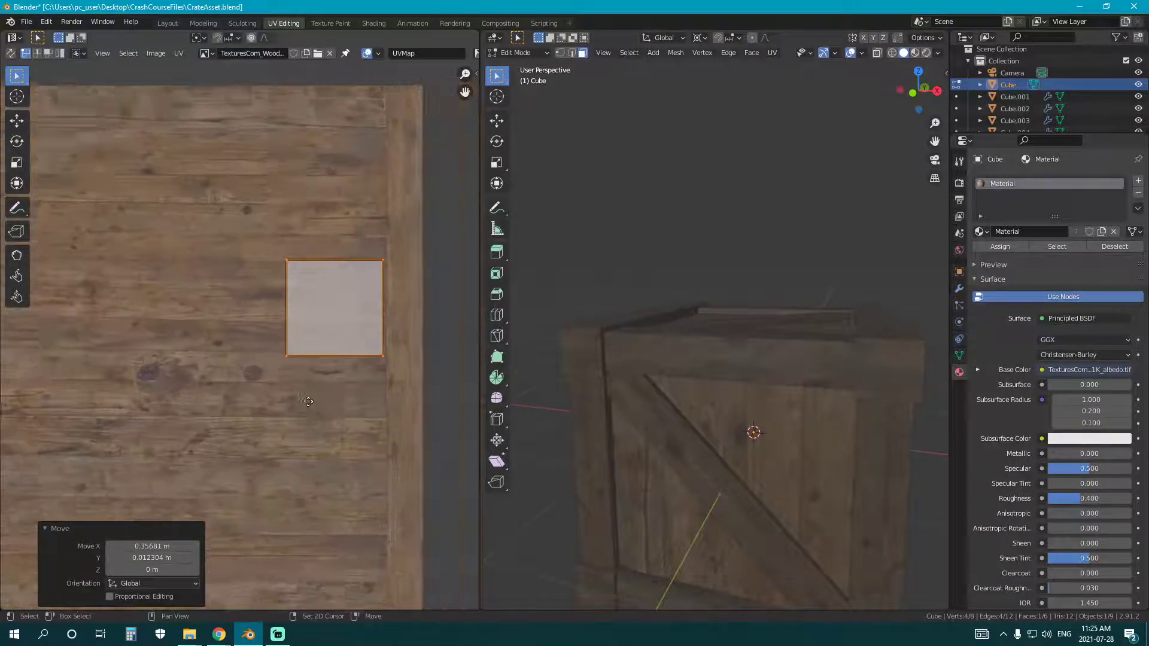
{"action": "key", "text": "g"}
{"action": "left_click", "coordinate": [359, 408]}
{"action": "key", "text": "s"}
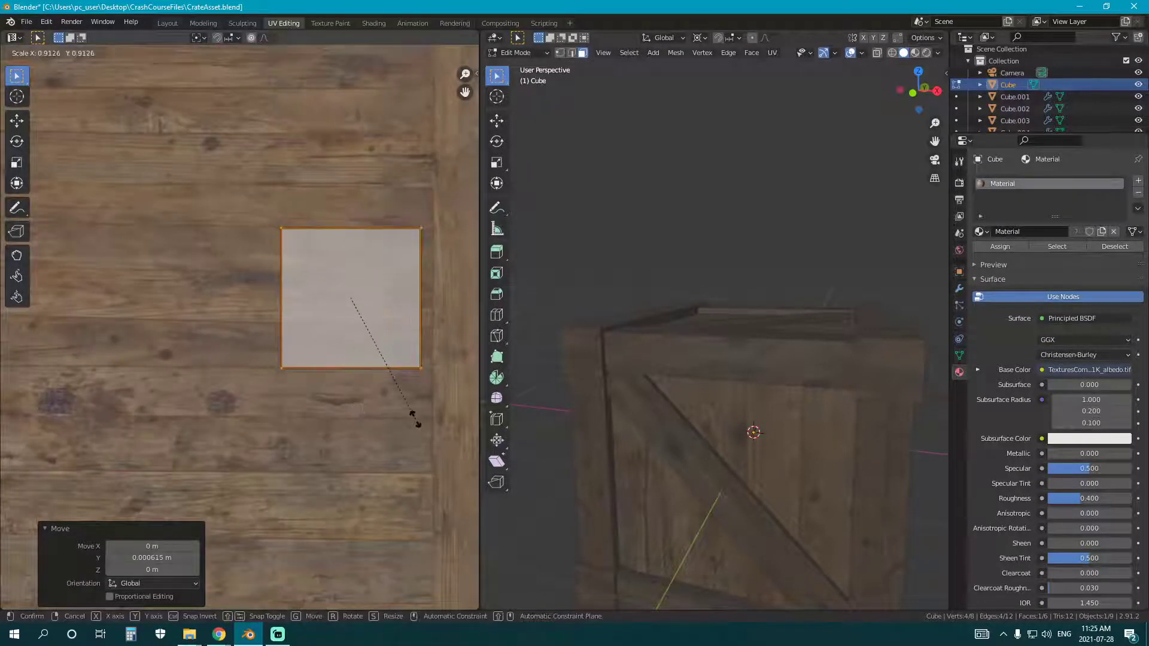
{"action": "left_click", "coordinate": [417, 422]}
{"action": "key", "text": "g"}
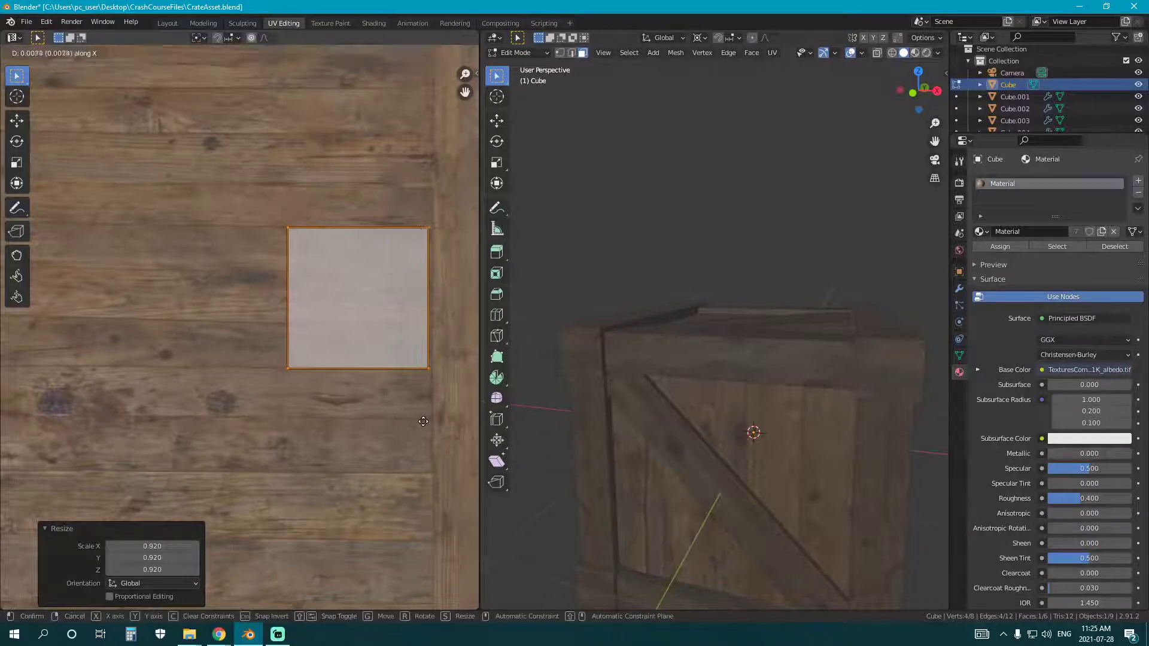
{"action": "left_click", "coordinate": [424, 424]}
Select another side panel face of the crate body and move its square UV island over the horizontal planks.
{"action": "scroll", "coordinate": [775, 427], "scroll_direction": "down", "scroll_amount": 2}
{"action": "middle_click_drag", "start_coordinate": [776, 427], "coordinate": [654, 419]}
{"action": "scroll", "coordinate": [694, 425], "scroll_direction": "up", "scroll_amount": 2}
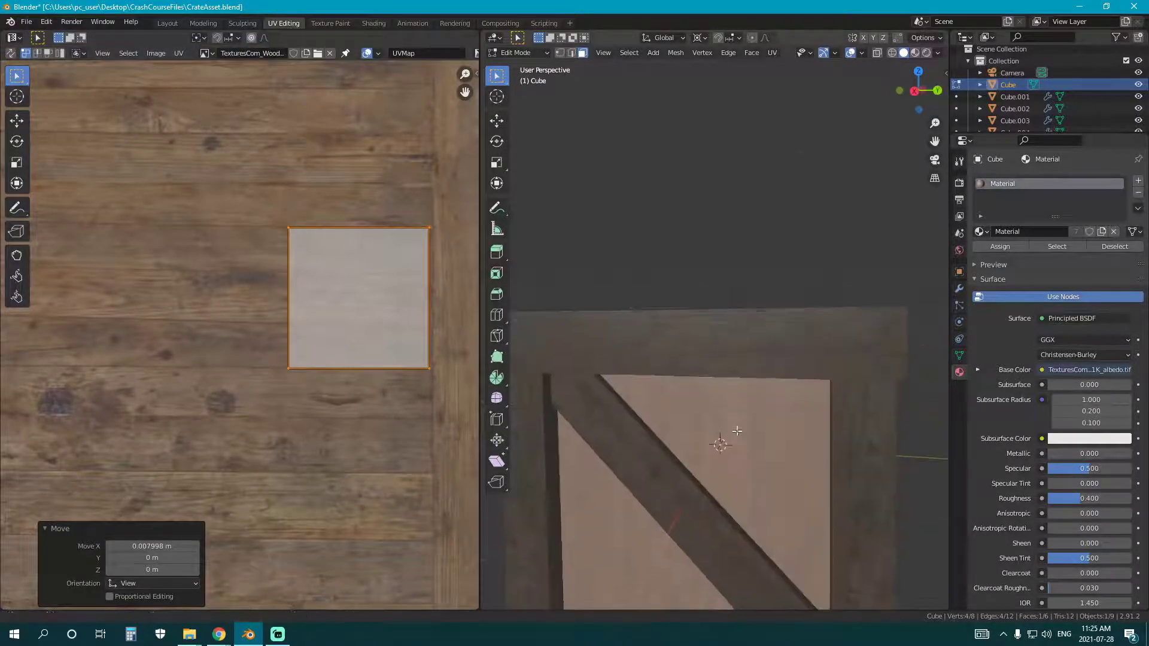
{"action": "key", "text": "Tab"}
{"action": "scroll", "coordinate": [723, 377], "scroll_direction": "down", "scroll_amount": 1}
{"action": "middle_click_drag", "start_coordinate": [736, 431], "coordinate": [698, 277], "text": "shift"}
{"action": "middle_click_drag", "start_coordinate": [795, 385], "coordinate": [769, 391]}
{"action": "key", "text": "Tab"}
{"action": "left_click", "coordinate": [742, 370]}
{"action": "scroll", "coordinate": [597, 359], "scroll_direction": "down", "scroll_amount": 2}
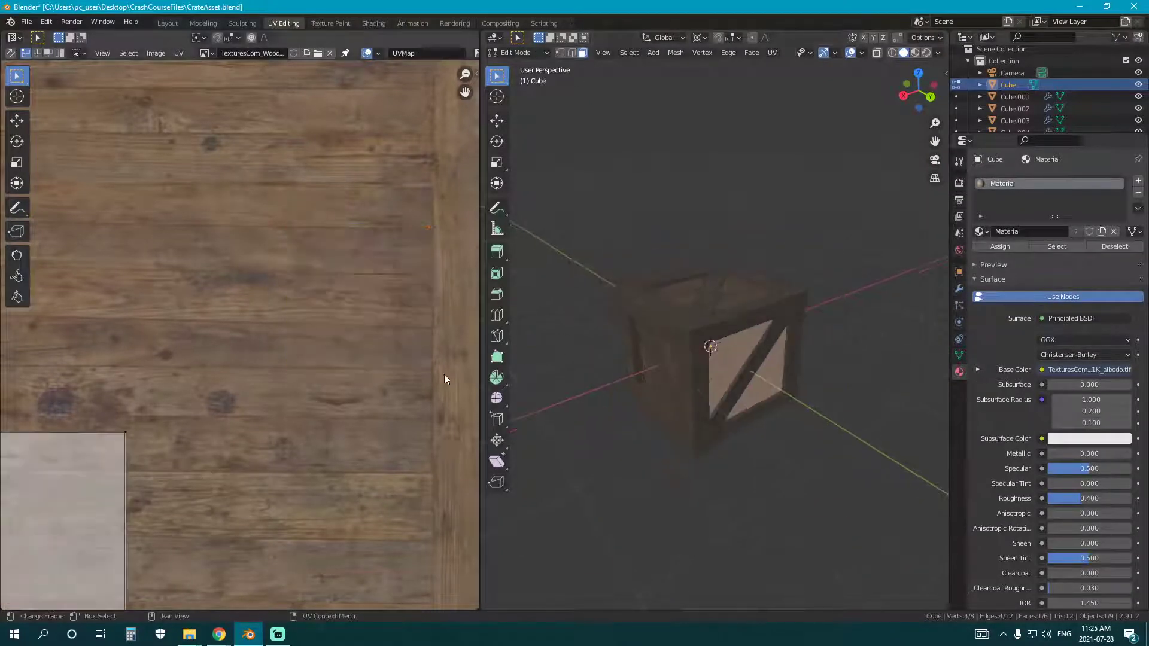
{"action": "scroll", "coordinate": [375, 379], "scroll_direction": "down", "scroll_amount": 1}
{"action": "key", "text": "g"}
{"action": "left_click", "coordinate": [416, 418]}
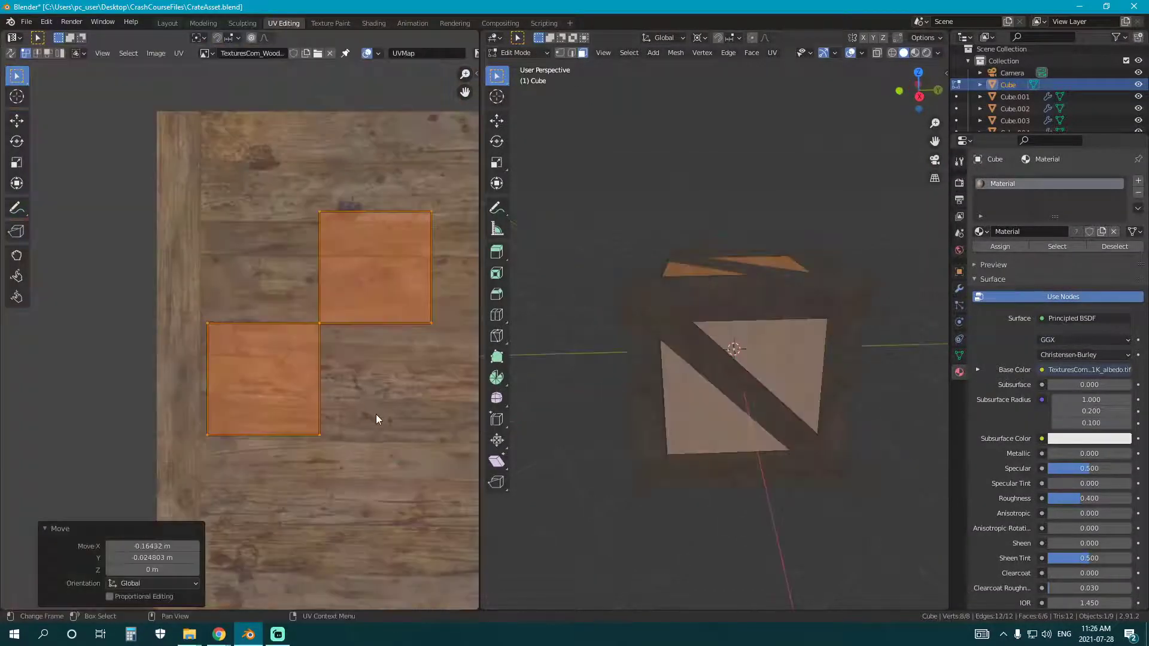
Move the two corner-touching square islands flush to the left vertical plank and adjust the upper one's top edge vertically.
{"action": "key", "text": "g"}
{"action": "left_click", "coordinate": [371, 417]}
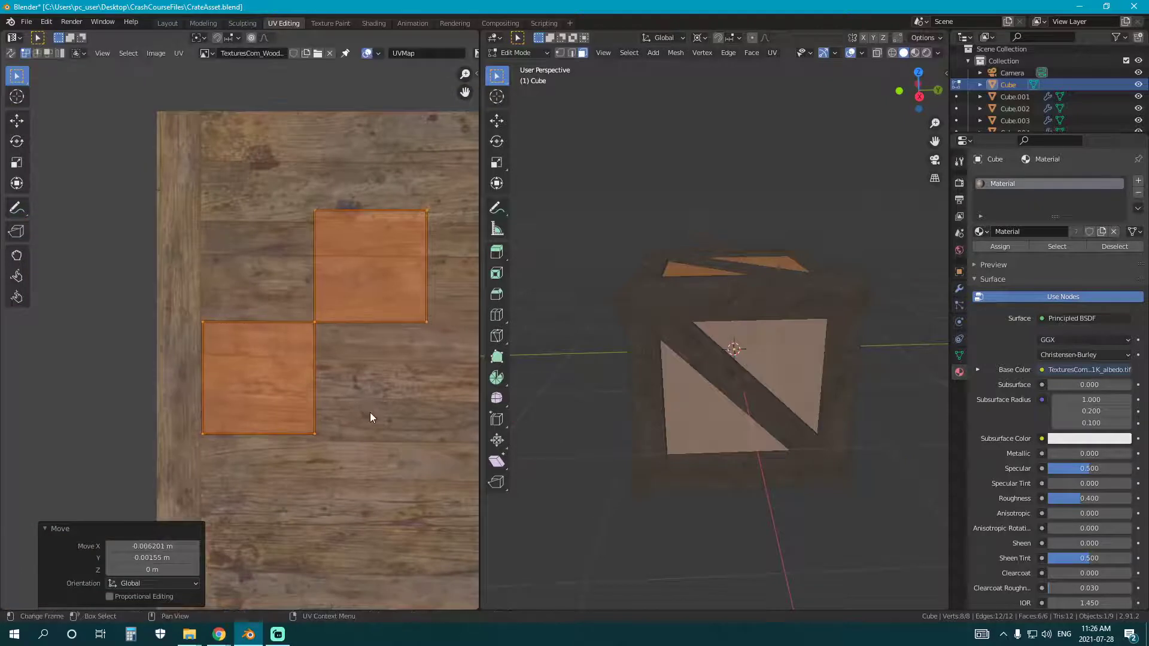
{"action": "left_click", "coordinate": [330, 209]}
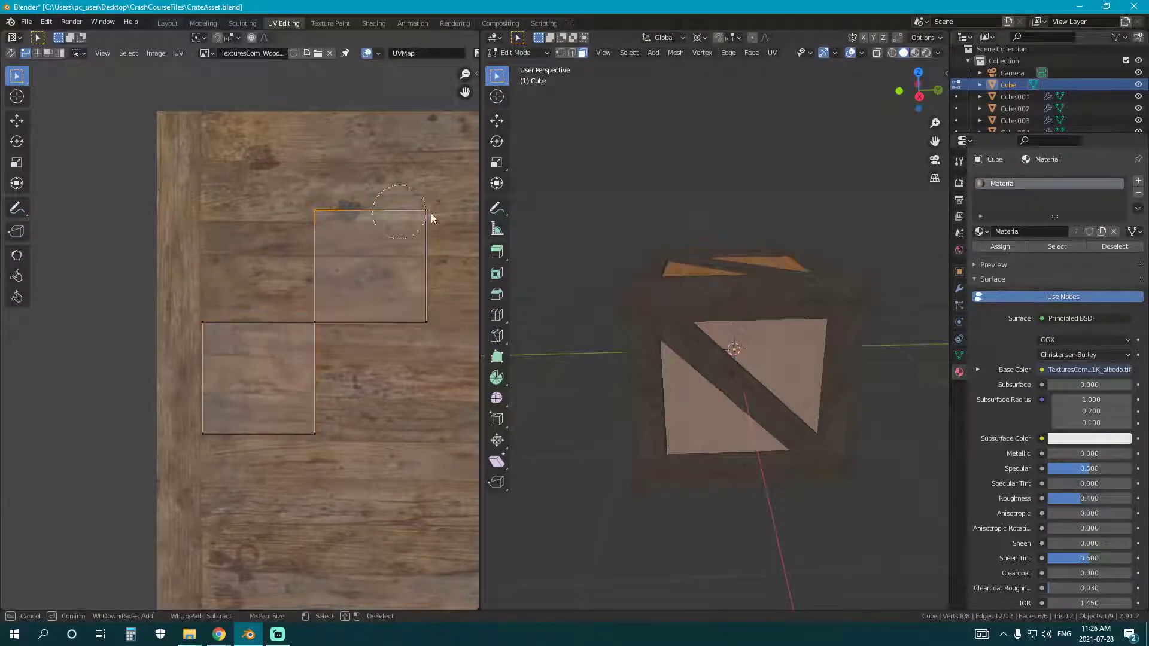
{"action": "key", "text": "g"}
{"action": "key", "text": "y"}
{"action": "left_click", "coordinate": [442, 227]}
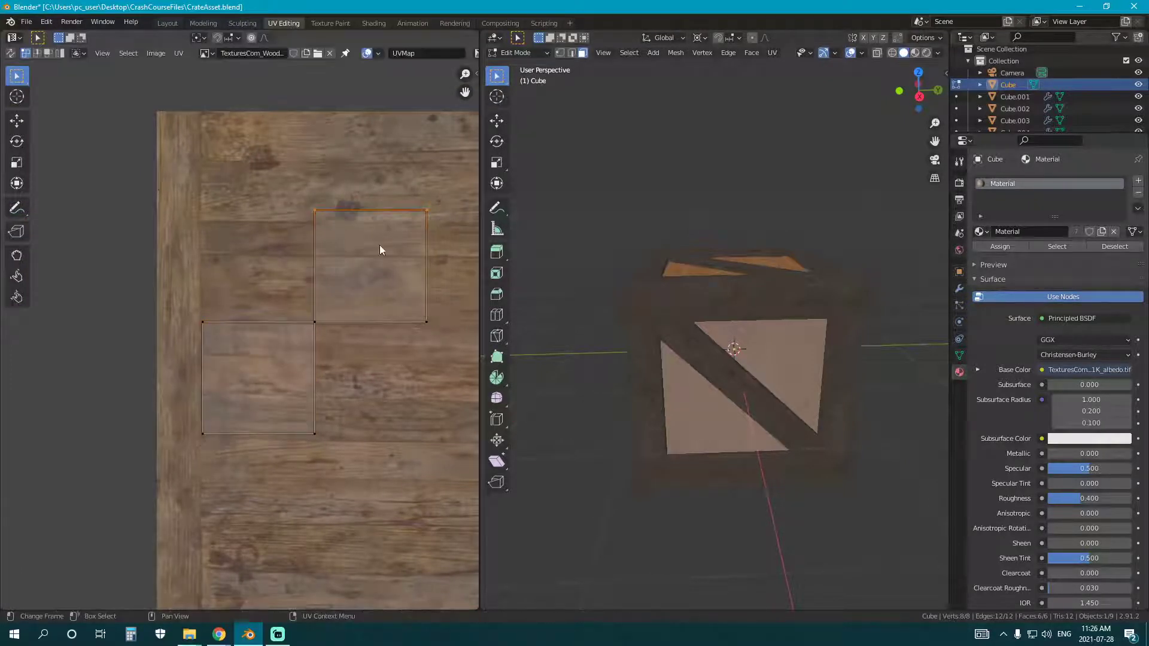
{"action": "scroll", "coordinate": [389, 425], "scroll_direction": "down", "scroll_amount": 4}
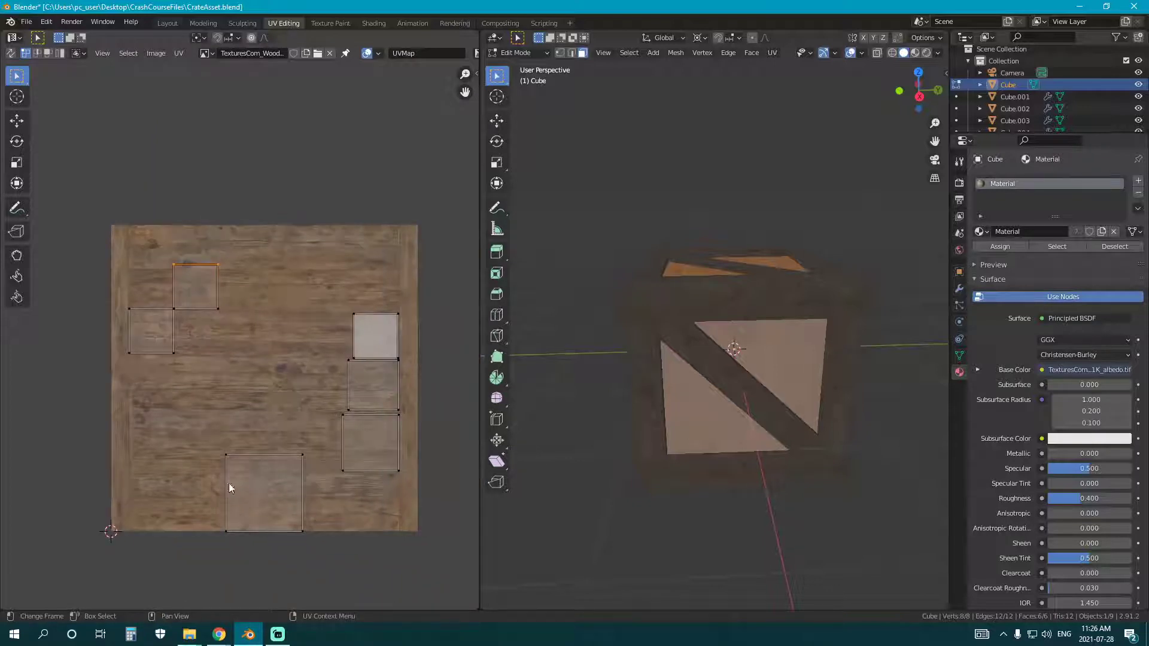
Move the upper square UV island's top edge and its bottom edge down along Y to the plank seams, and finish mesh editing.
{"action": "scroll", "coordinate": [293, 354], "scroll_direction": "up", "scroll_amount": 6}
{"action": "key", "text": "g"}
{"action": "key", "text": "y"}
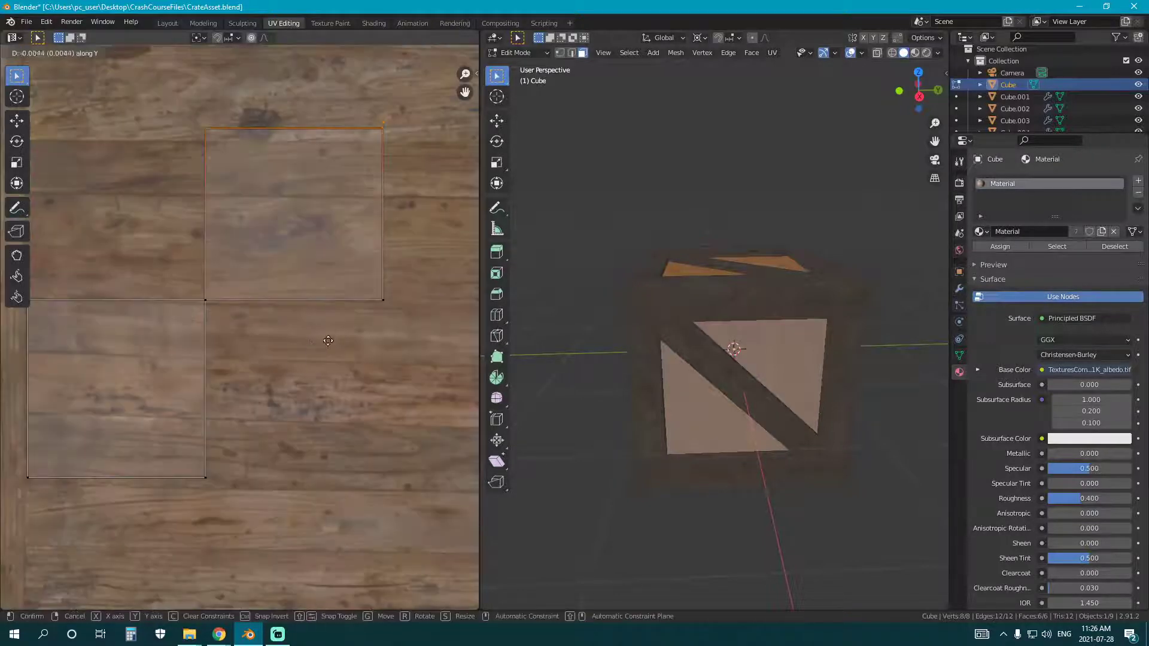
{"action": "left_click", "coordinate": [328, 348]}
{"action": "key", "text": "c"}
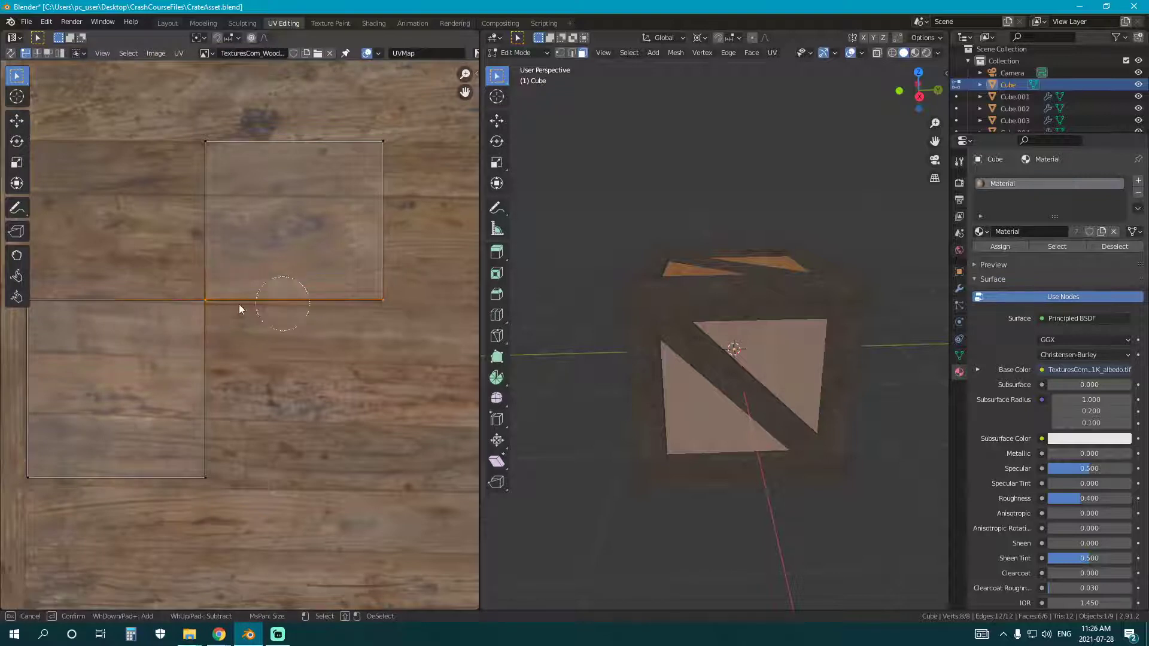
{"action": "key", "text": "g"}
{"action": "key", "text": "y"}
{"action": "left_click", "coordinate": [292, 345]}
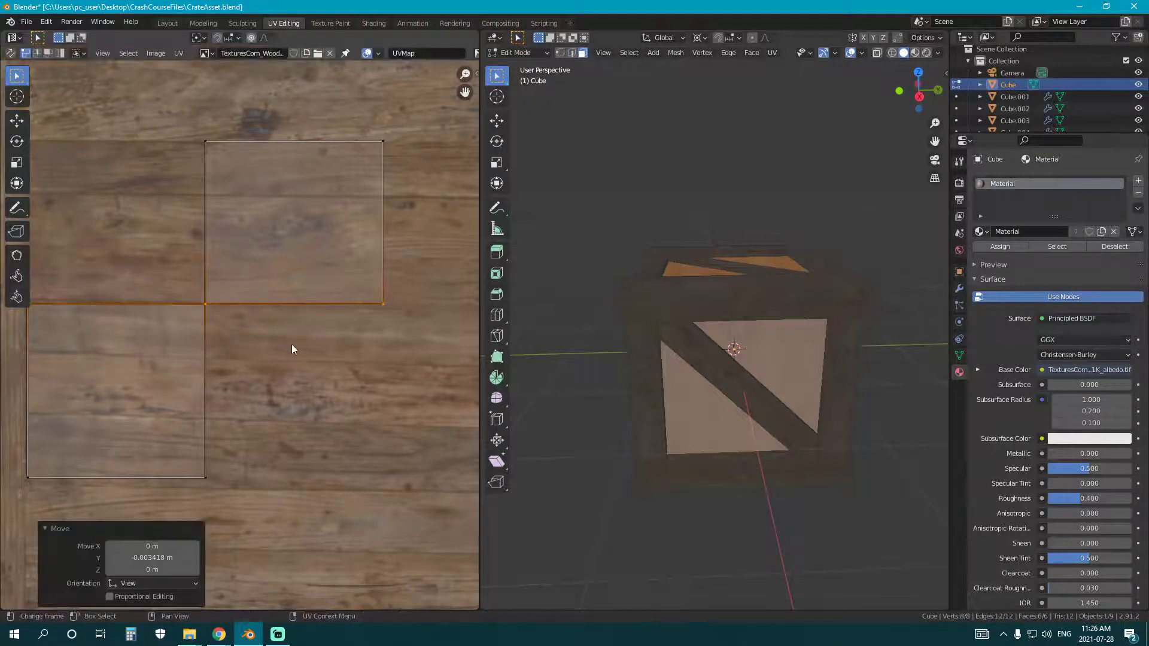
{"action": "key", "text": "Tab"}
Inspect the wood texture on the crate's sides and top from several angles.
{"action": "scroll", "coordinate": [747, 379], "scroll_direction": "down", "scroll_amount": 4}
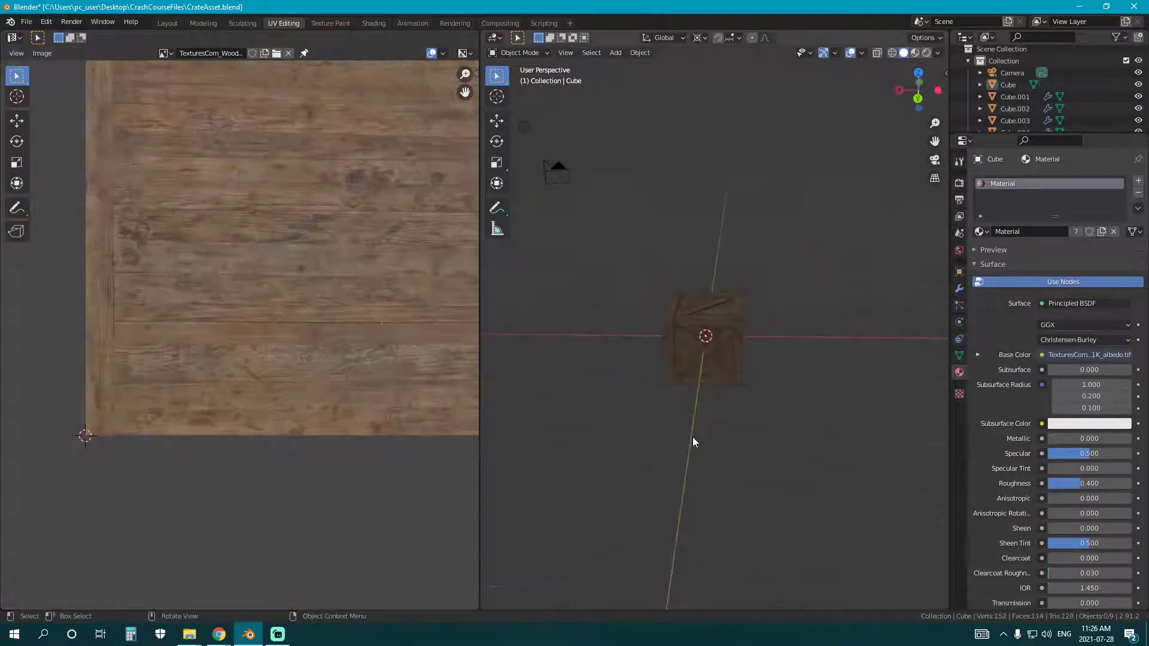
{"action": "scroll", "coordinate": [692, 437], "scroll_direction": "up", "scroll_amount": 5}
{"action": "middle_click_drag", "start_coordinate": [692, 437], "coordinate": [598, 318]}
{"action": "scroll", "coordinate": [262, 282], "scroll_direction": "down", "scroll_amount": 1}
{"action": "scroll", "coordinate": [688, 383], "scroll_direction": "down", "scroll_amount": 2}
{"action": "middle_click_drag", "start_coordinate": [688, 383], "coordinate": [741, 417]}
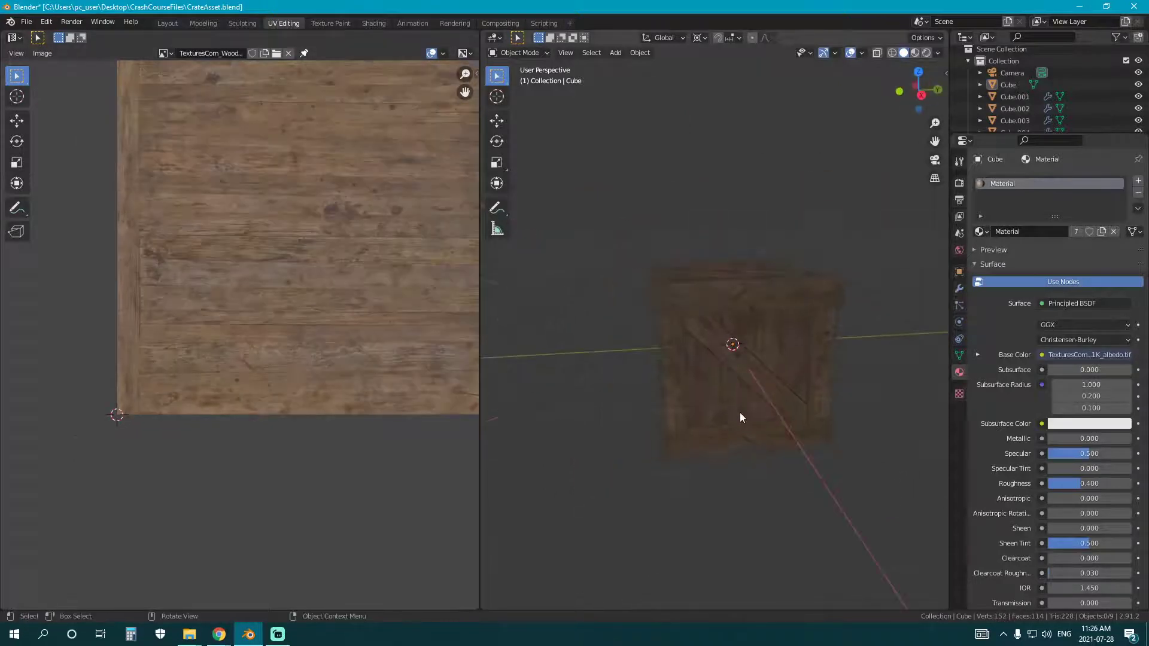
{"action": "middle_click_drag", "start_coordinate": [719, 358], "coordinate": [661, 375]}
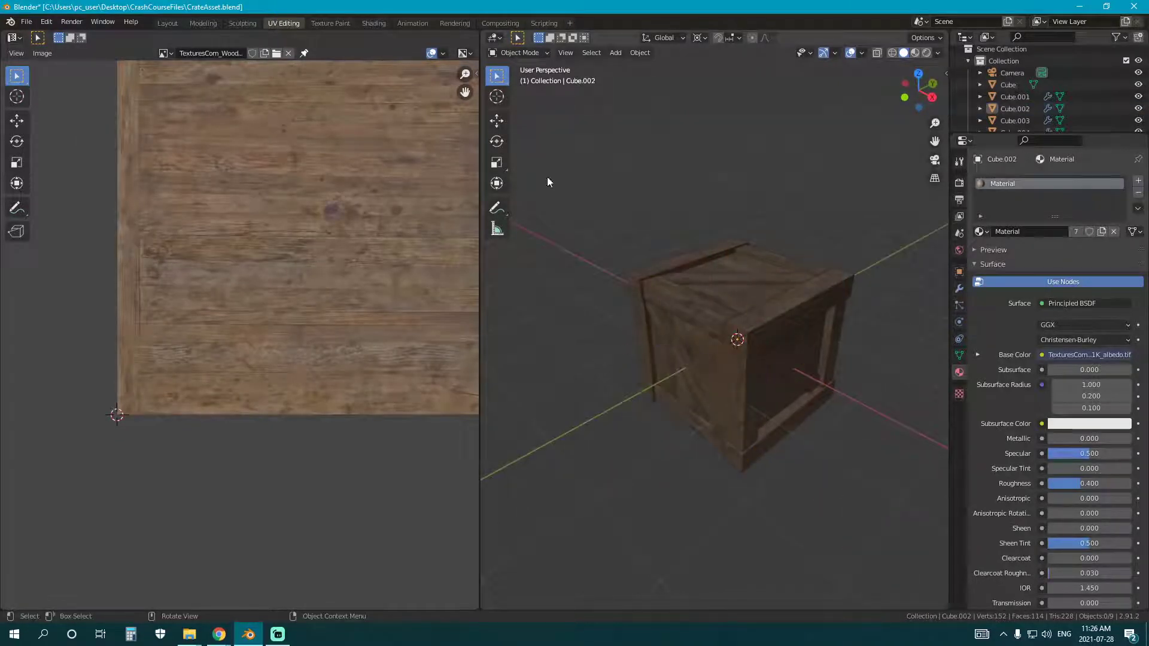
Switch to the Layout workspace and set the solid viewport shading colour to Texture.
{"action": "left_click", "coordinate": [172, 24]}
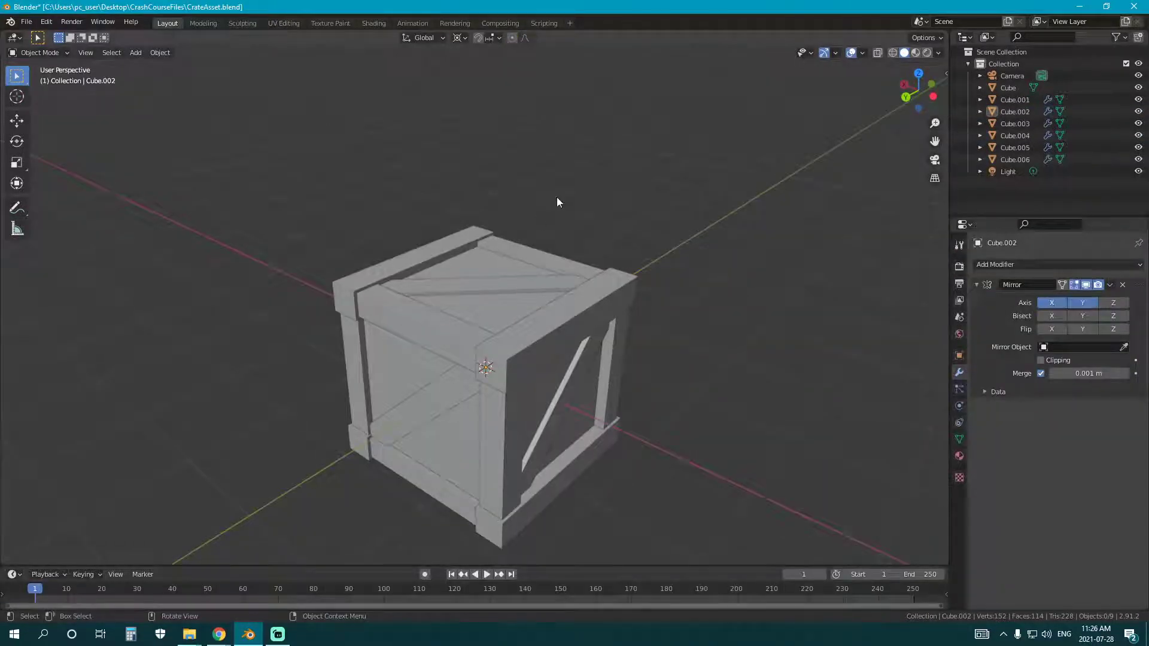
{"action": "left_click", "coordinate": [938, 53]}
{"action": "left_click", "coordinate": [989, 194]}
{"action": "middle_click_drag", "start_coordinate": [534, 144], "coordinate": [512, 167]}
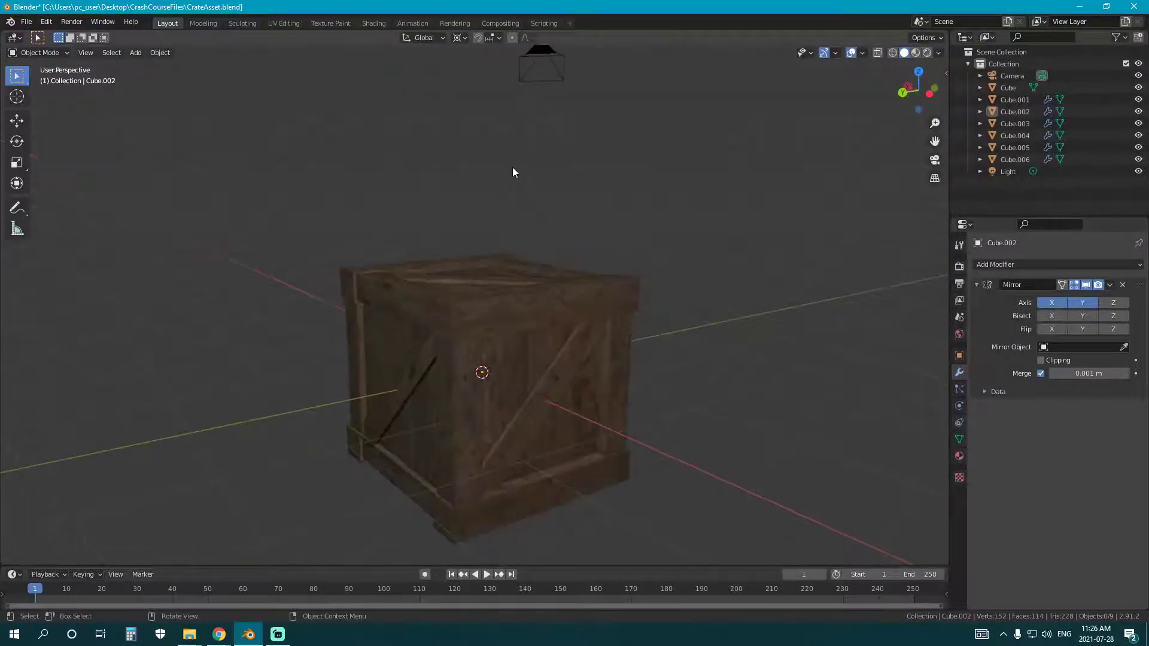
Show the crate in Material Preview shading, and switch the viewport to Rendered shading.
{"action": "left_click", "coordinate": [915, 53]}
{"action": "mouse_move", "coordinate": [686, 181]}
{"action": "middle_mouse_down"}
{"action": "mouse_move", "coordinate": [565, 256]}
{"action": "mouse_move", "coordinate": [436, 253]}
{"action": "mouse_move", "coordinate": [839, 109]}
{"action": "middle_mouse_up"}
{"action": "left_click", "coordinate": [927, 53]}
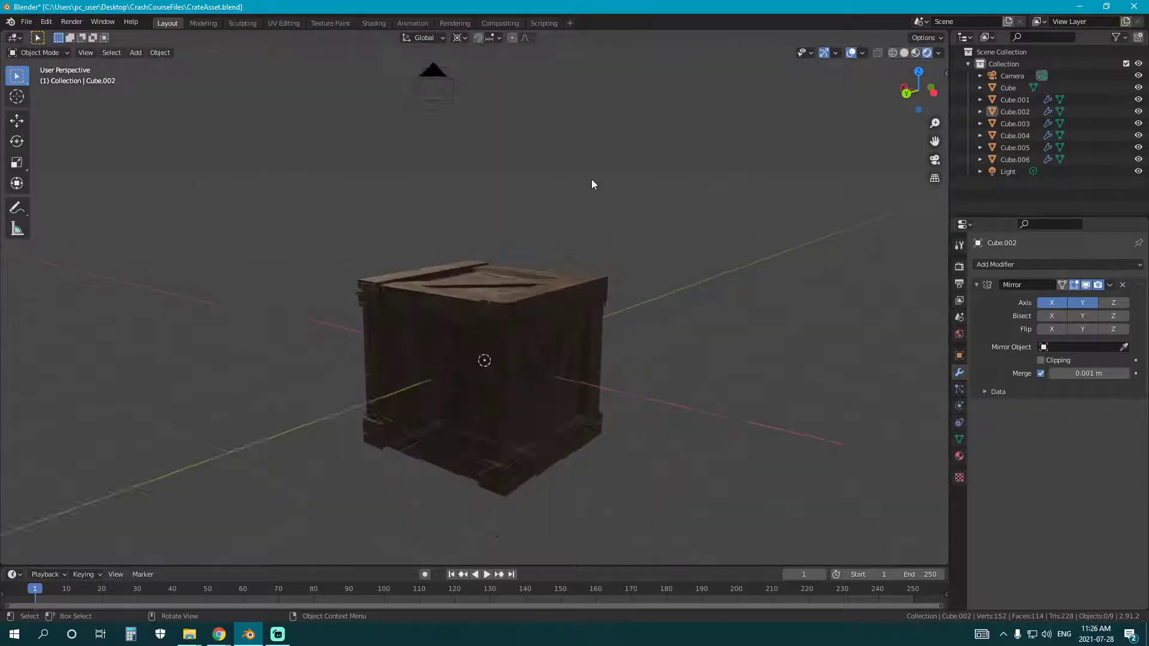
{"action": "middle_click_drag", "start_coordinate": [593, 182], "coordinate": [619, 216]}
{"action": "scroll", "coordinate": [472, 205], "scroll_direction": "down", "scroll_amount": 3}
{"action": "middle_click_drag", "start_coordinate": [473, 205], "coordinate": [533, 233]}
Move the light horizontally, with Z locked, to about X -0.65 m, Y -4.23 m.
{"action": "left_click", "coordinate": [612, 151]}
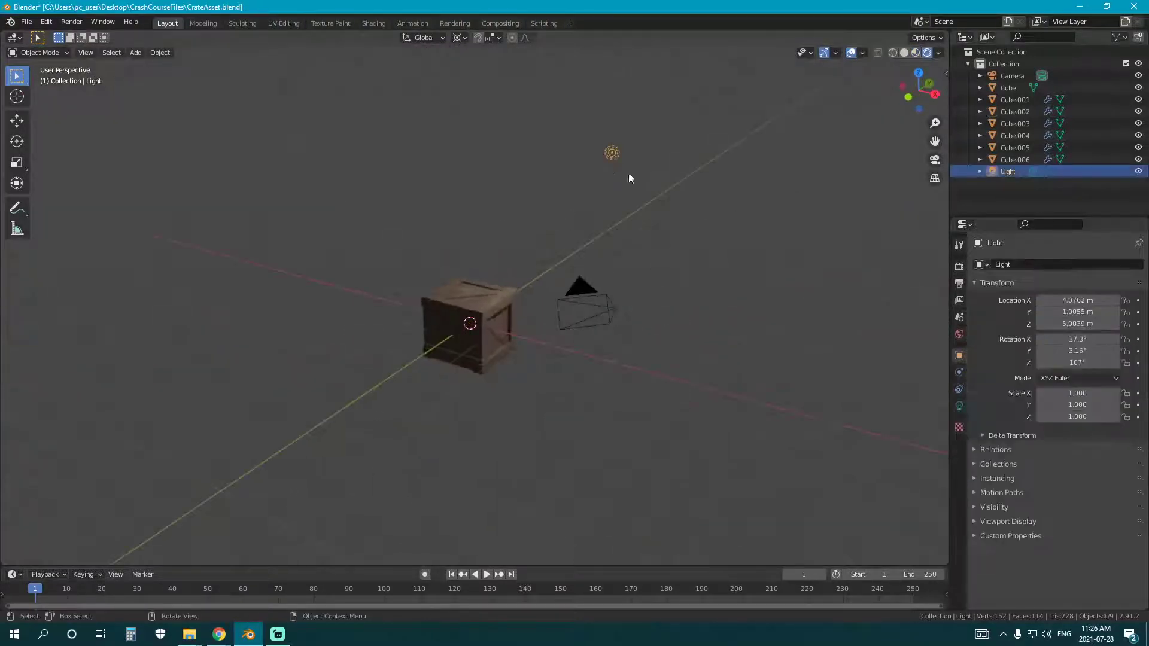
{"action": "middle_click_drag", "start_coordinate": [629, 175], "coordinate": [710, 200]}
{"action": "key", "text": "g"}
{"action": "key", "text": "shift+z"}
{"action": "left_click", "coordinate": [460, 238]}
Reposition the light freely in two moves to about X 1.5 m, Y -4.3 m, Z 5.5 m.
{"action": "middle_click_drag", "start_coordinate": [460, 238], "coordinate": [556, 224]}
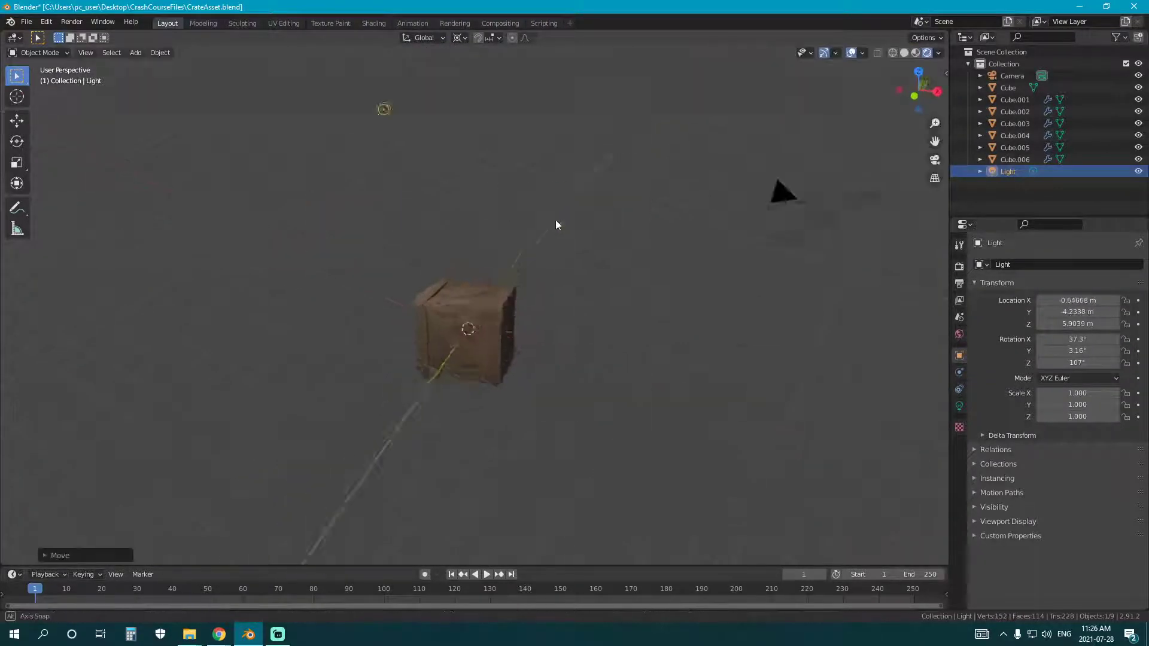
{"action": "scroll", "coordinate": [564, 277], "scroll_direction": "up", "scroll_amount": 4}
{"action": "middle_click_drag", "start_coordinate": [522, 265], "coordinate": [454, 255]}
{"action": "scroll", "coordinate": [455, 255], "scroll_direction": "down", "scroll_amount": 4}
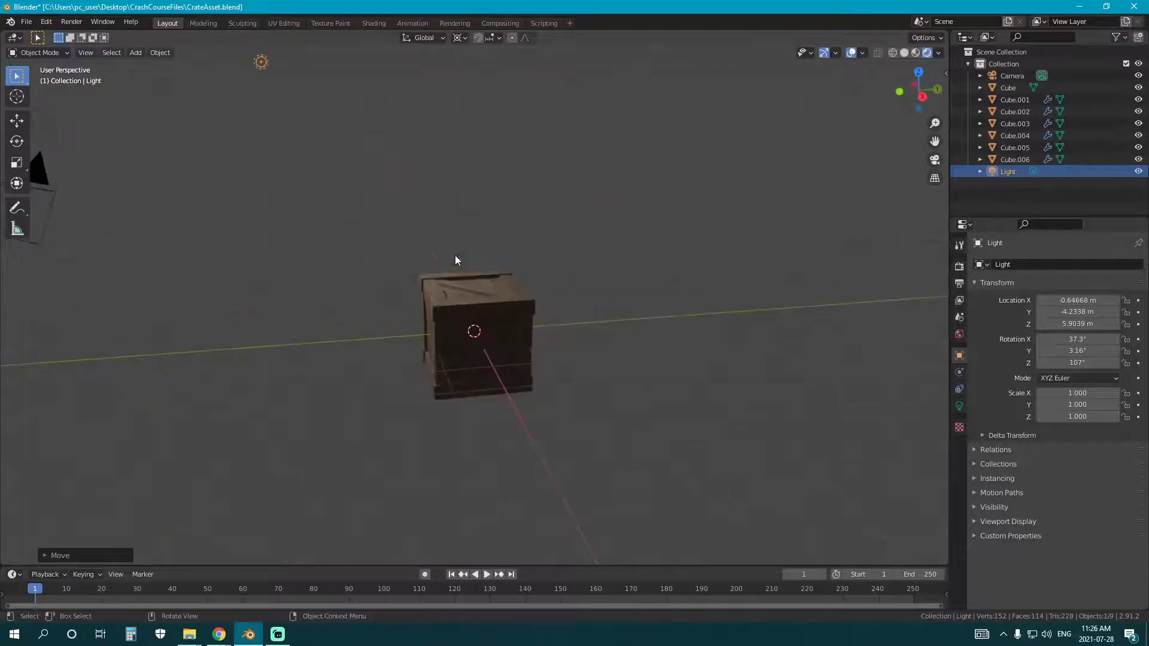
{"action": "key", "text": "g"}
{"action": "left_click", "coordinate": [455, 304]}
{"action": "middle_click_drag", "start_coordinate": [455, 304], "coordinate": [567, 350]}
{"action": "key", "text": "g"}
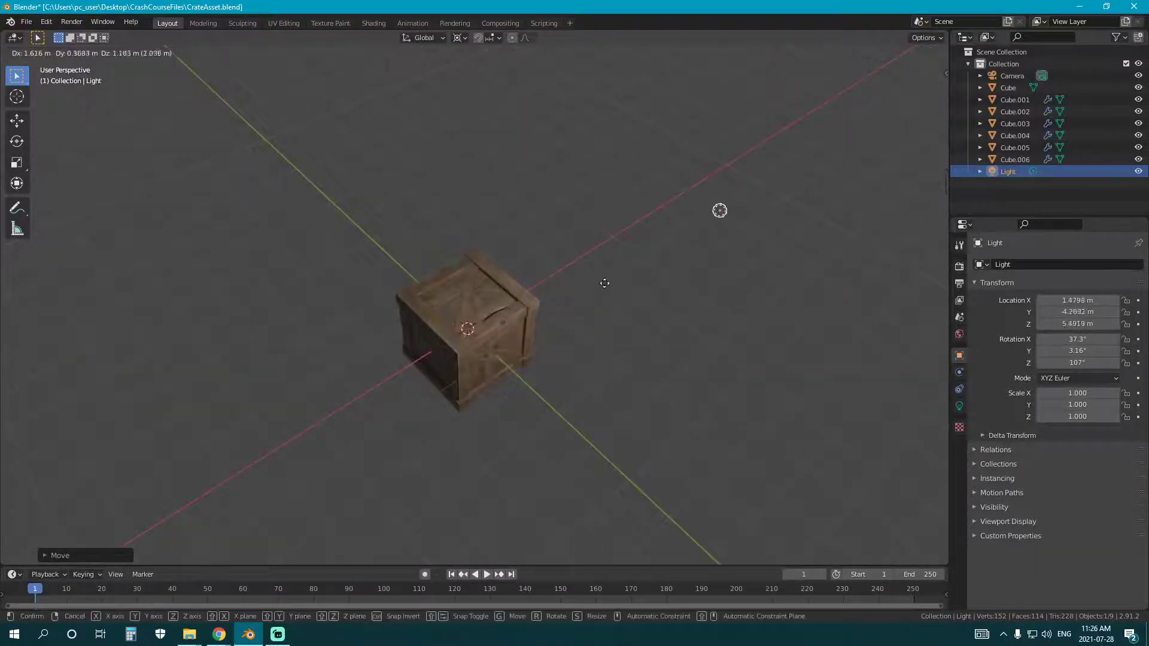
{"action": "left_click", "coordinate": [605, 282]}
Examine the lit crate in rendered shading from all sides, including the wood relief on its beams and panels.
{"action": "middle_click_drag", "start_coordinate": [606, 282], "coordinate": [482, 309]}
{"action": "scroll", "coordinate": [537, 292], "scroll_direction": "up", "scroll_amount": 6}
{"action": "middle_click_drag", "start_coordinate": [333, 318], "coordinate": [386, 304]}
{"action": "middle_click_drag", "start_coordinate": [580, 285], "coordinate": [482, 299]}
{"action": "scroll", "coordinate": [482, 298], "scroll_direction": "down", "scroll_amount": 5}
{"action": "middle_click_drag", "start_coordinate": [467, 232], "coordinate": [460, 230]}
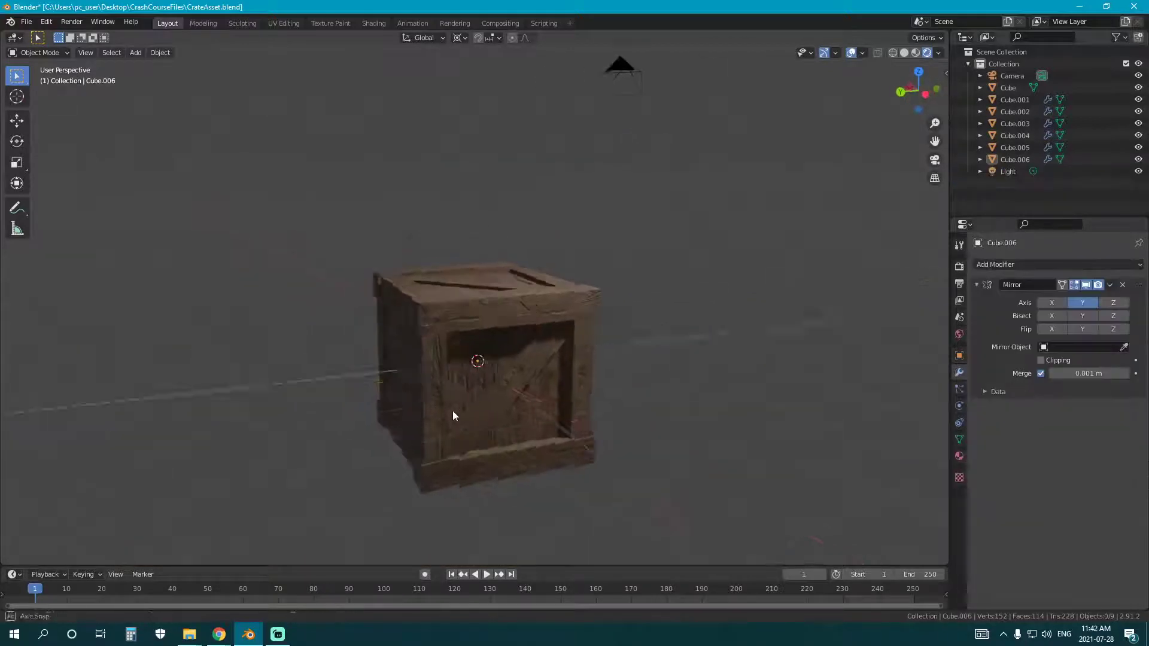
{"action": "left_click", "coordinate": [515, 392]}
{"action": "left_click", "coordinate": [536, 389]}
{"action": "left_click", "coordinate": [577, 407]}
{"action": "middle_click_drag", "start_coordinate": [577, 407], "coordinate": [598, 398]}
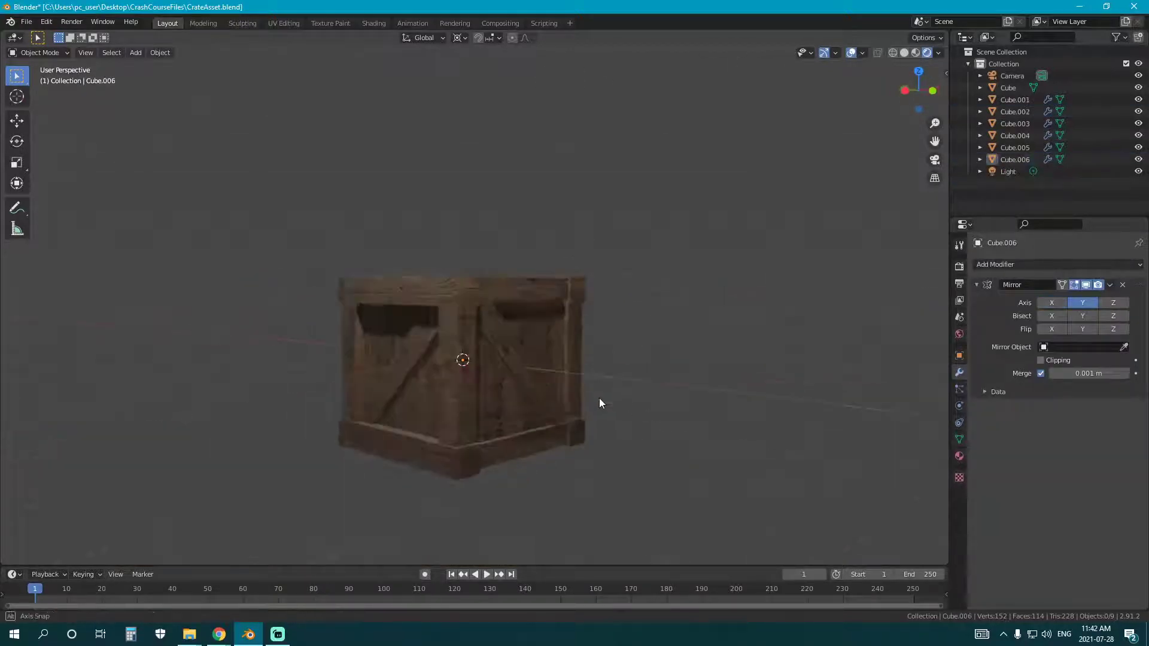
{"action": "left_click", "coordinate": [530, 399]}
{"action": "middle_click_drag", "start_coordinate": [529, 400], "coordinate": [467, 341]}
{"action": "left_click", "coordinate": [664, 405]}
{"action": "scroll", "coordinate": [407, 358], "scroll_direction": "up", "scroll_amount": 4}
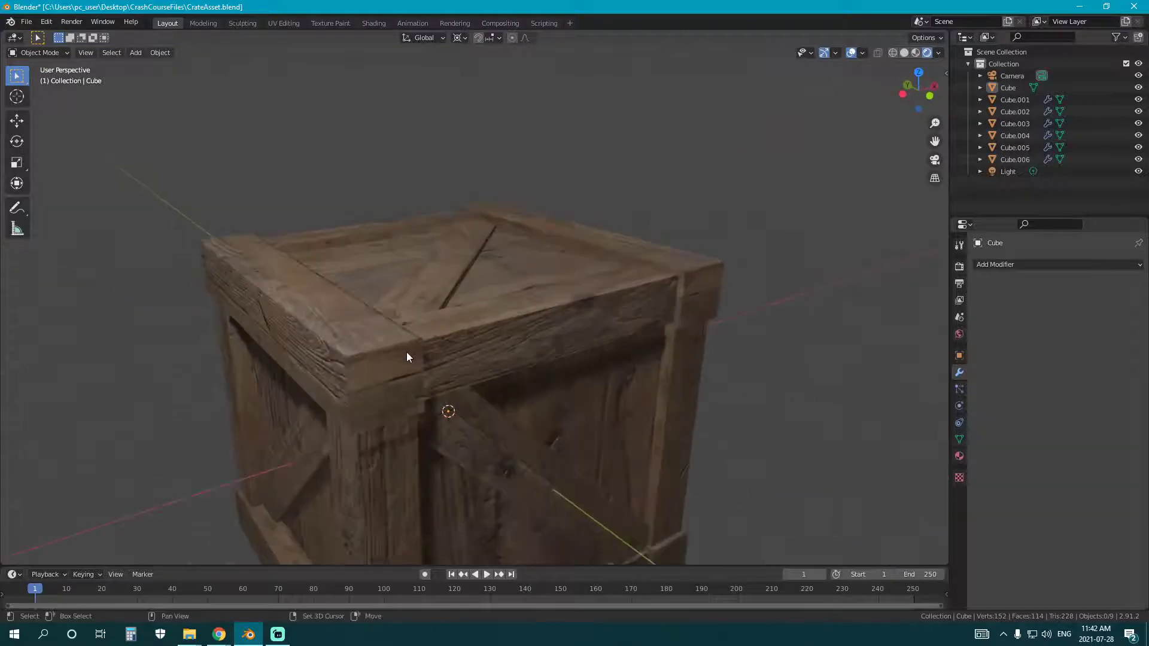
Compare the crate in wireframe and rendered shading, and examine the front face's wood detail up close in front view.
{"action": "key", "text": "shift+z"}
{"action": "scroll", "coordinate": [392, 315], "scroll_direction": "down", "scroll_amount": 3}
{"action": "middle_click_drag", "start_coordinate": [407, 310], "coordinate": [593, 328]}
{"action": "key", "text": "shift+z"}
{"action": "scroll", "coordinate": [667, 324], "scroll_direction": "down", "scroll_amount": 2}
{"action": "scroll", "coordinate": [545, 329], "scroll_direction": "up", "scroll_amount": 3}
{"action": "scroll", "coordinate": [545, 327], "scroll_direction": "down", "scroll_amount": 2}
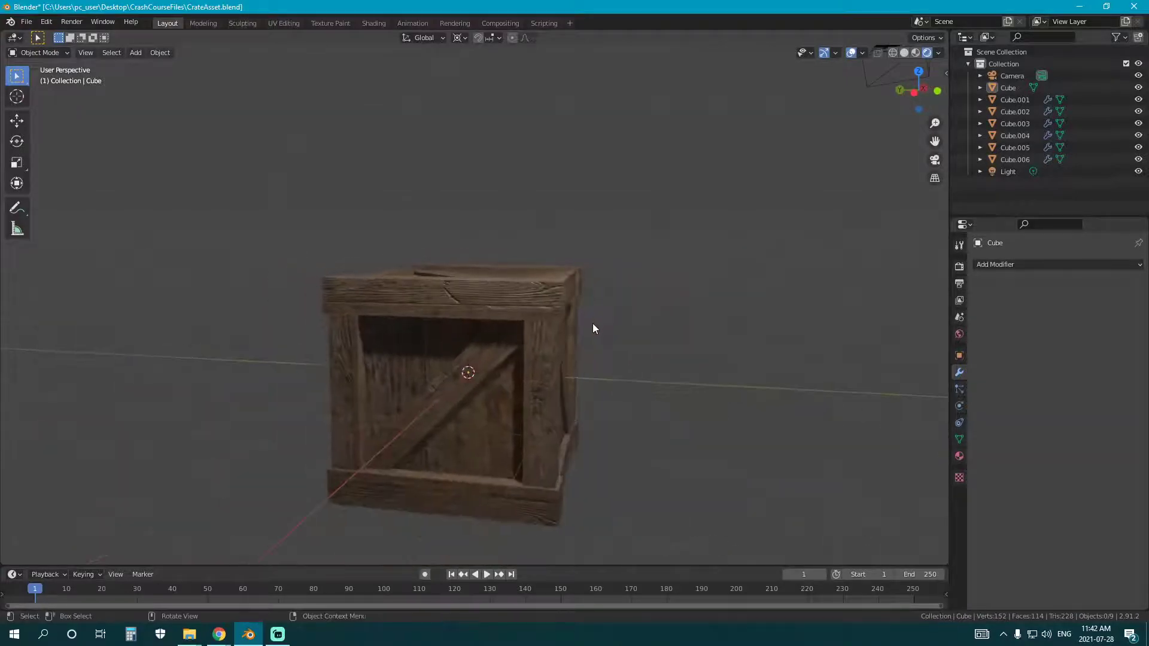
{"action": "key", "text": "KP_1"}
{"action": "scroll", "coordinate": [508, 341], "scroll_direction": "up", "scroll_amount": 3}
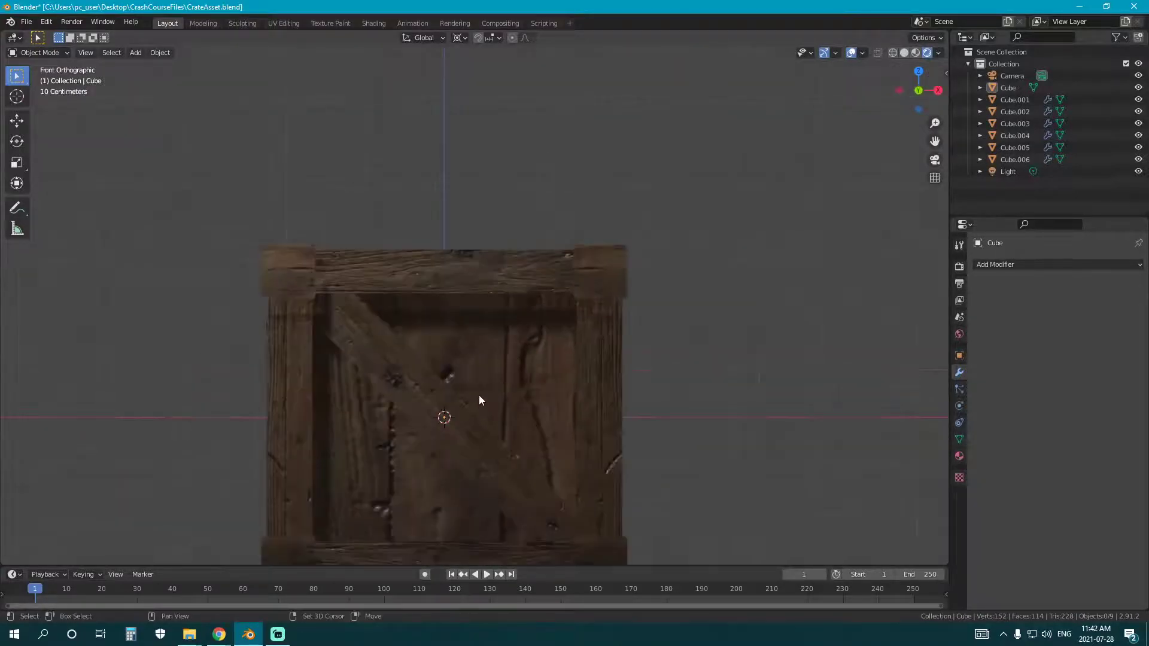
{"action": "scroll", "coordinate": [510, 342], "scroll_direction": "up", "scroll_amount": 3}
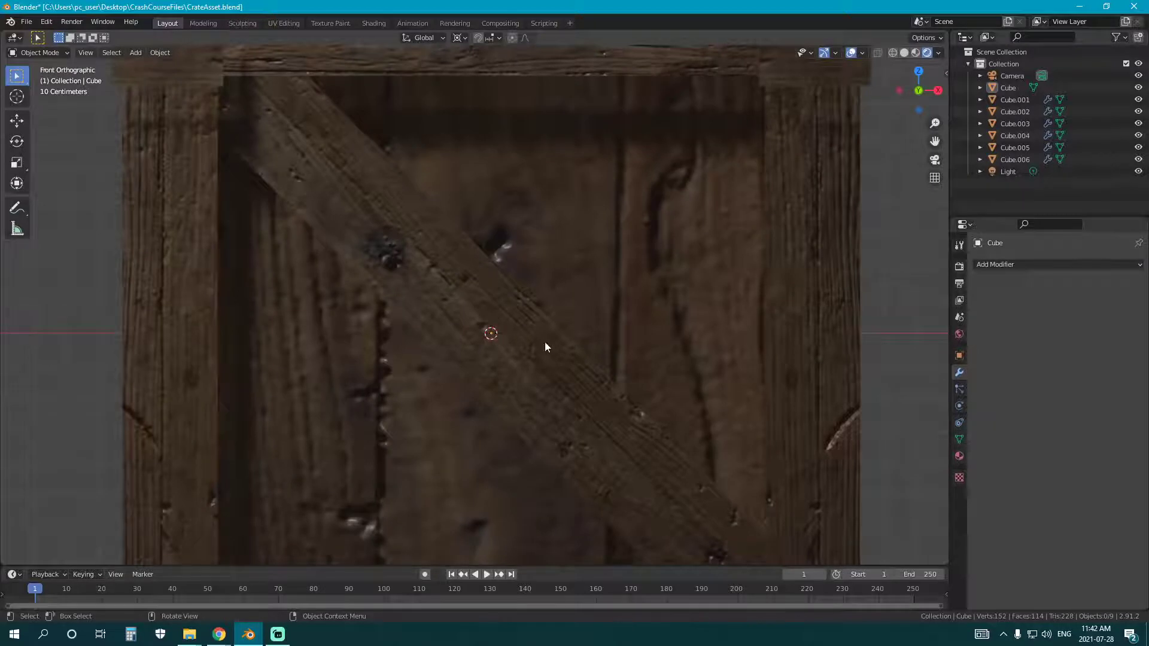
{"action": "scroll", "coordinate": [546, 336], "scroll_direction": "down", "scroll_amount": 4}
{"action": "middle_click_drag", "start_coordinate": [495, 457], "coordinate": [556, 378]}
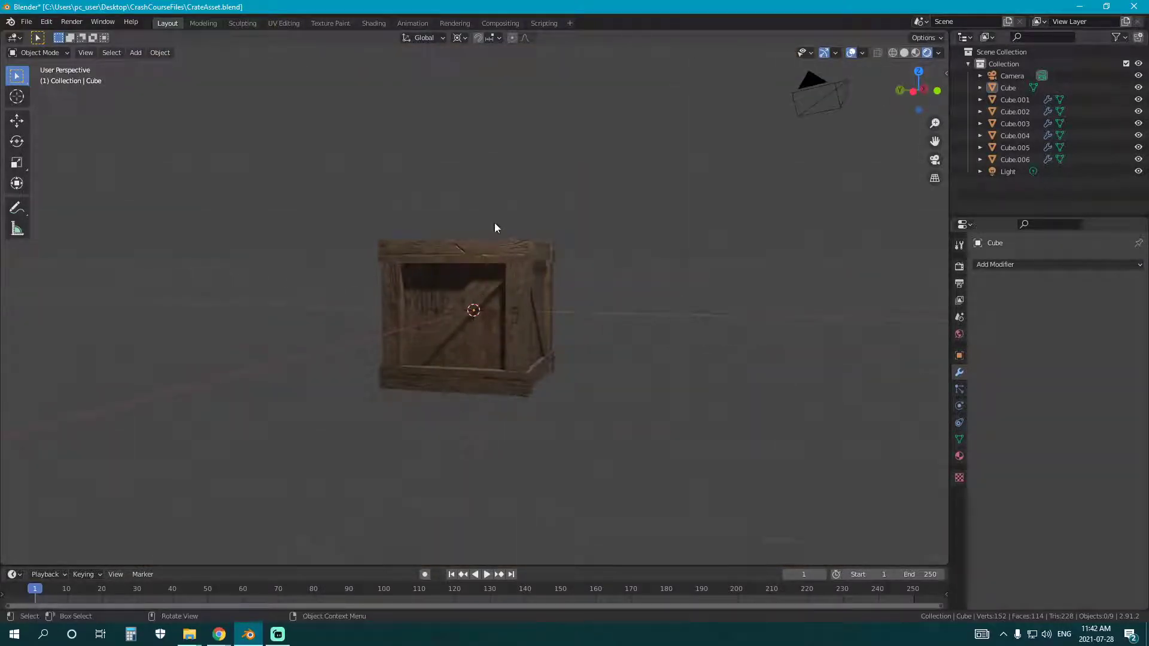
Circle-select all crate parts at their shared origin in front view.
{"action": "key", "text": "KP_1"}
{"action": "key", "text": "c"}
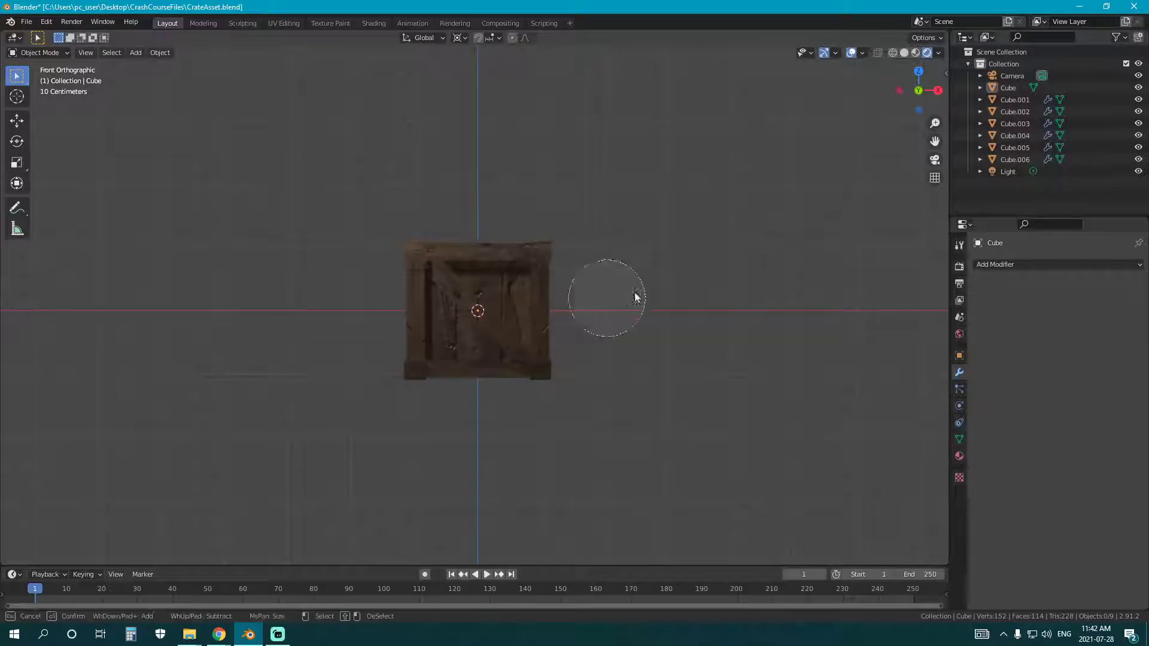
{"action": "left_click", "coordinate": [479, 312]}
{"action": "key", "text": "Escape"}
{"action": "scroll", "coordinate": [478, 310], "scroll_direction": "up", "scroll_amount": 4}
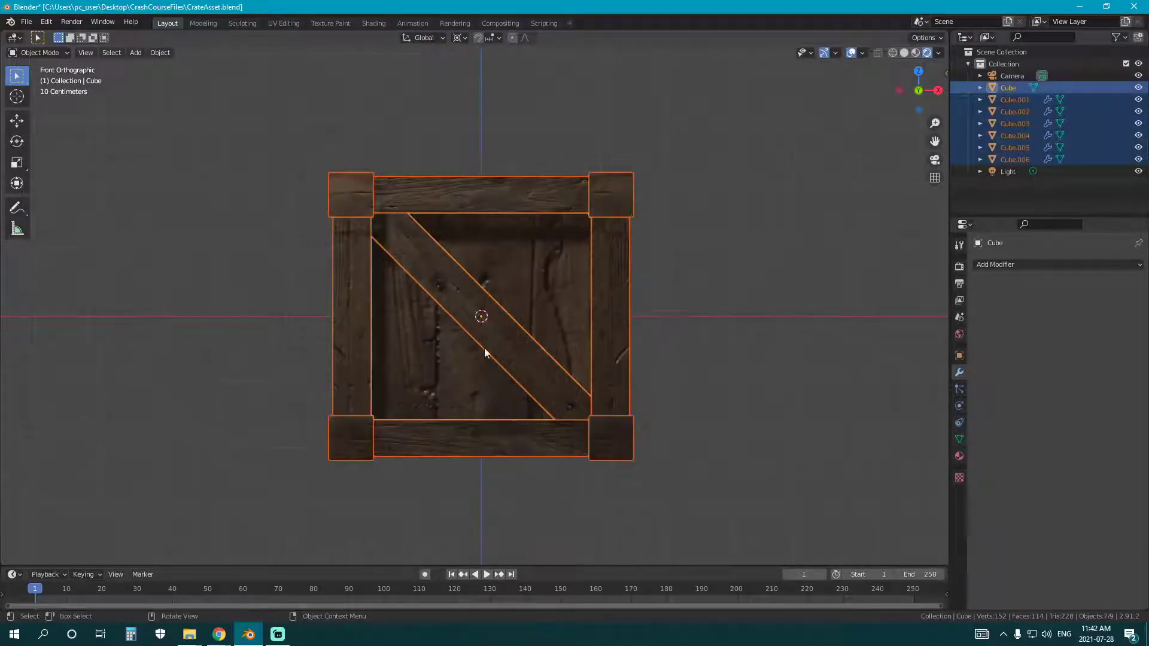
Select the vertical corner posts and move them along X away from the crate.
{"action": "middle_click_drag", "start_coordinate": [496, 334], "coordinate": [519, 336]}
{"action": "left_click", "coordinate": [568, 331]}
{"action": "scroll", "coordinate": [567, 331], "scroll_direction": "down", "scroll_amount": 3}
{"action": "key", "text": "g"}
{"action": "key", "text": "x"}
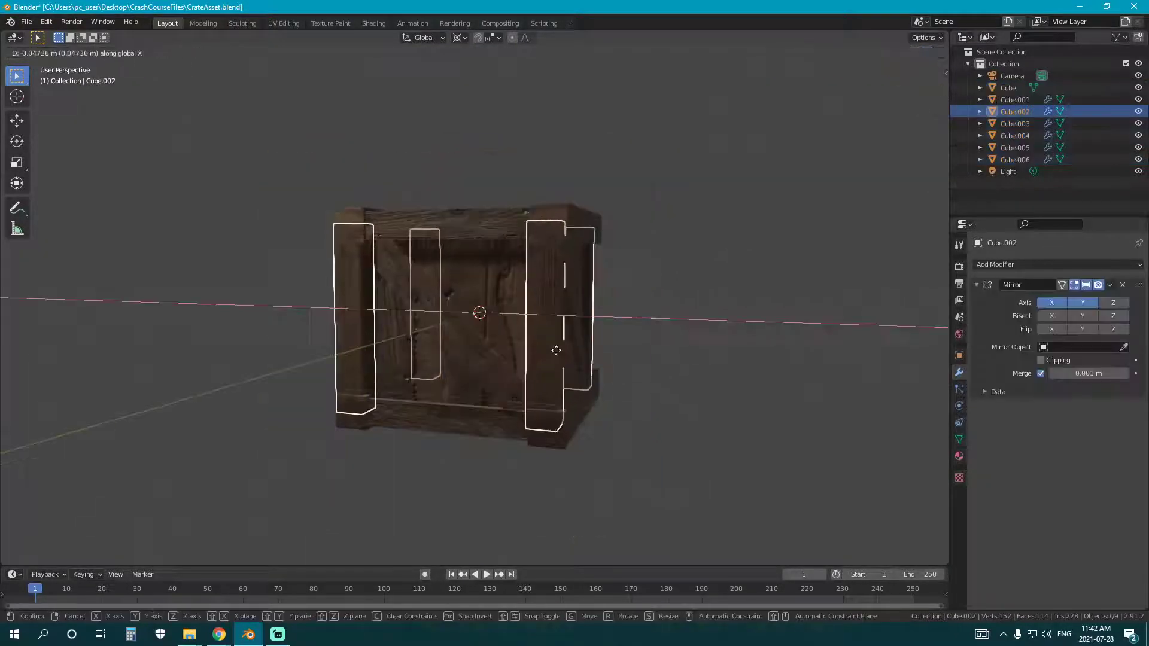
{"action": "left_click", "coordinate": [774, 370]}
Select the horizontal beams and try circle-selecting the displaced corner posts at their separate origin.
{"action": "left_click", "coordinate": [491, 435]}
{"action": "key", "text": "c"}
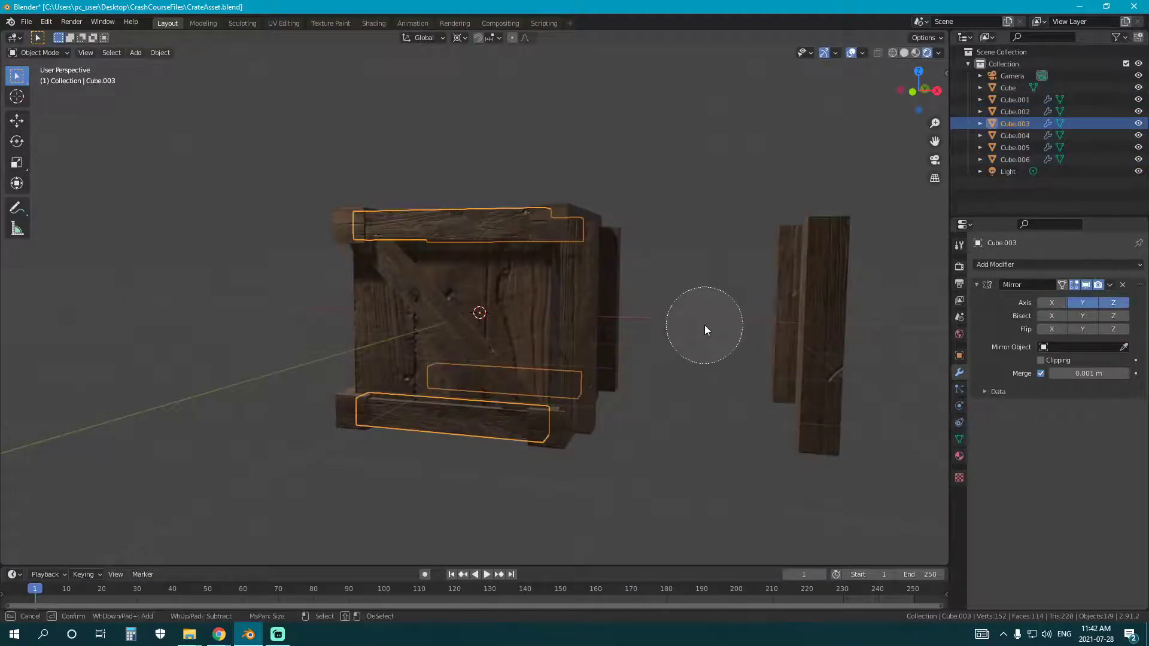
{"action": "left_click", "coordinate": [705, 325]}
{"action": "right_click", "coordinate": [699, 318]}
{"action": "key", "text": "c"}
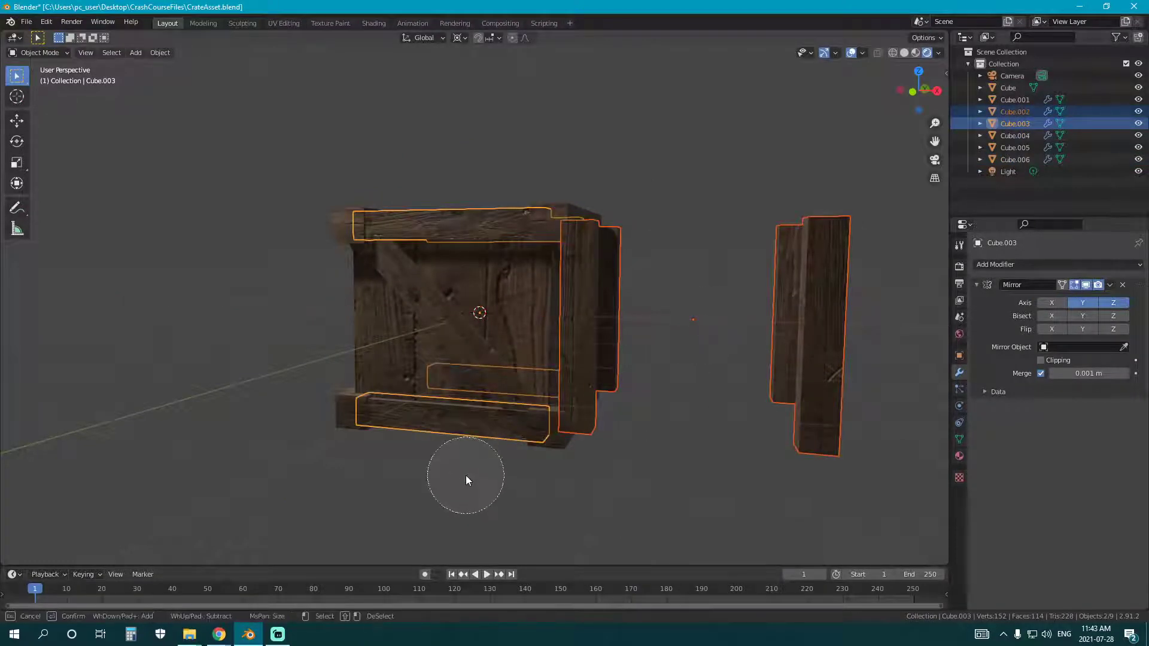
{"action": "middle_click_drag", "start_coordinate": [590, 403], "coordinate": [627, 395]}
{"action": "key", "text": "Escape"}
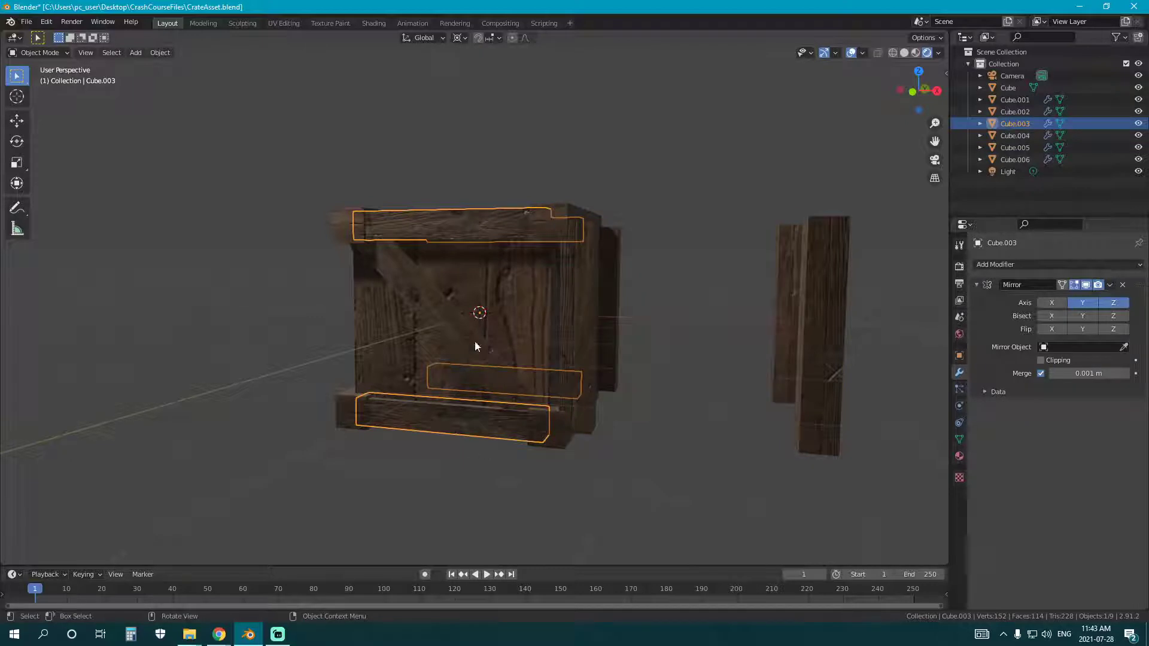
Circle-select the crate parts at the centre together with the displaced posts at their own origin.
{"action": "key", "text": "c"}
{"action": "left_click", "coordinate": [450, 318]}
{"action": "key", "text": "Escape"}
{"action": "key", "text": "c"}
{"action": "left_click", "coordinate": [688, 326]}
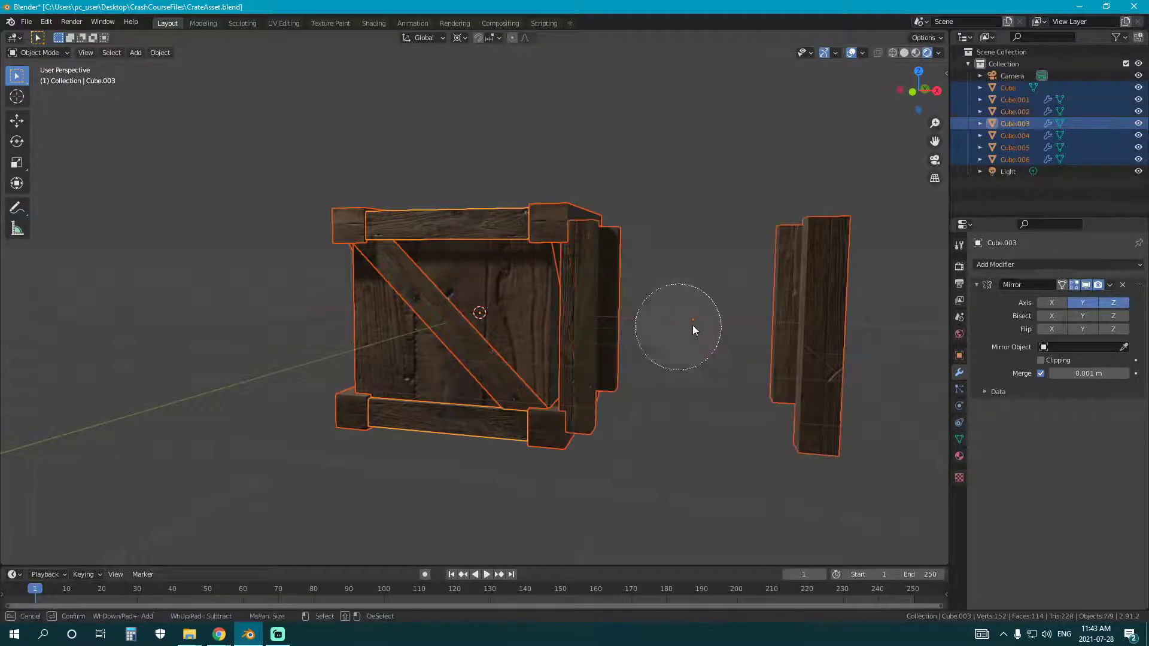
Undo the trial selections and the corner posts' move along X.
{"action": "key", "text": "Escape"}
{"action": "key", "text": "ctrl+z"}
{"action": "key", "text": "ctrl+z"}
{"action": "key", "text": "ctrl+z"}
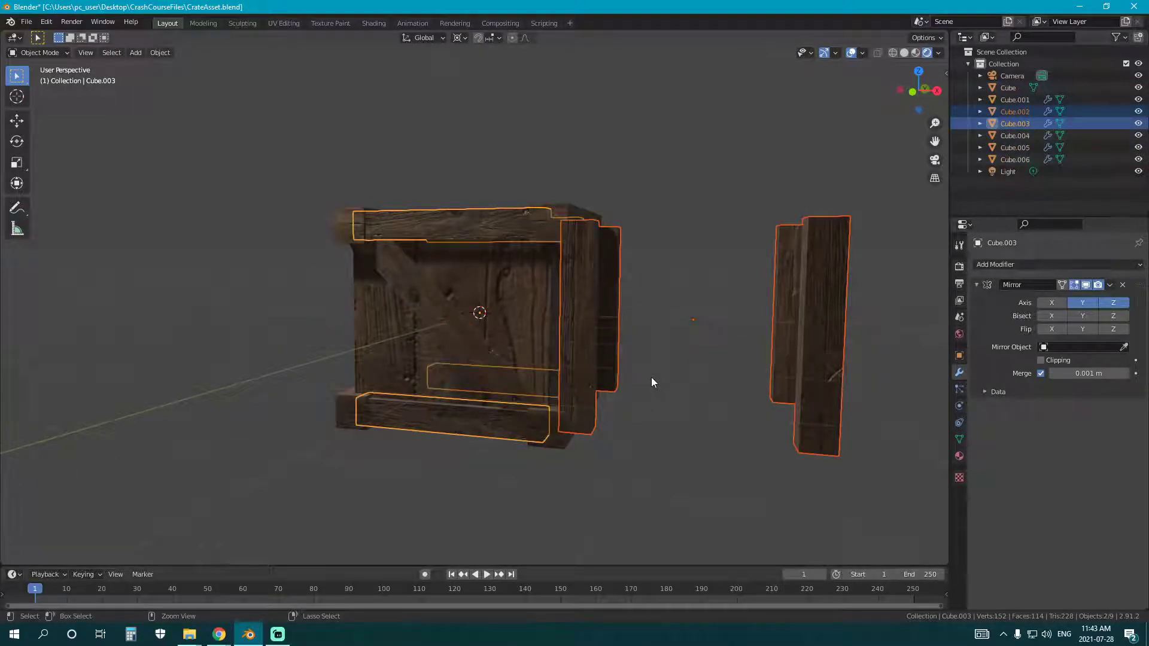
{"action": "key", "text": "ctrl+z"}
{"action": "key", "text": "ctrl+z"}
{"action": "key", "text": "ctrl+z"}
{"action": "key", "text": "ctrl+z"}
Circle-select all seven crate objects at their common origin, leaving out the light and camera.
{"action": "scroll", "coordinate": [576, 357], "scroll_direction": "down", "scroll_amount": 2}
{"action": "middle_click_drag", "start_coordinate": [580, 343], "coordinate": [510, 335]}
{"action": "scroll", "coordinate": [576, 357], "scroll_direction": "up", "scroll_amount": 2}
{"action": "key", "text": "c"}
{"action": "left_click", "coordinate": [483, 329]}
{"action": "key", "text": "Escape"}
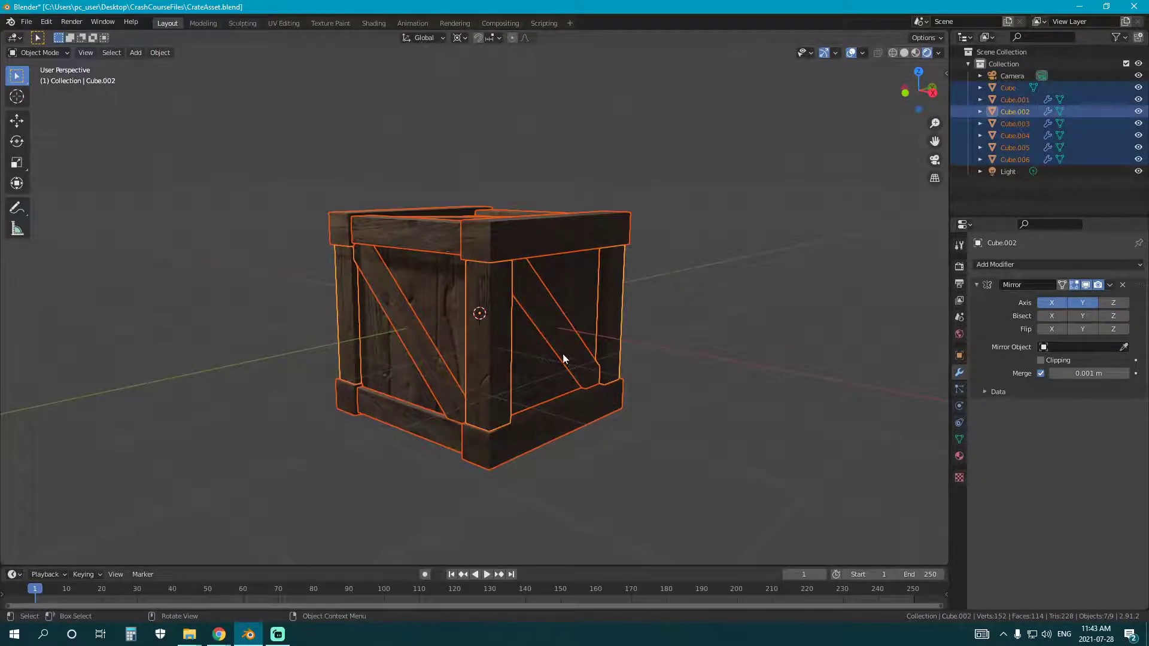
{"action": "key", "text": "shift+z"}
{"action": "key", "text": "g"}
{"action": "key", "text": "Escape"}
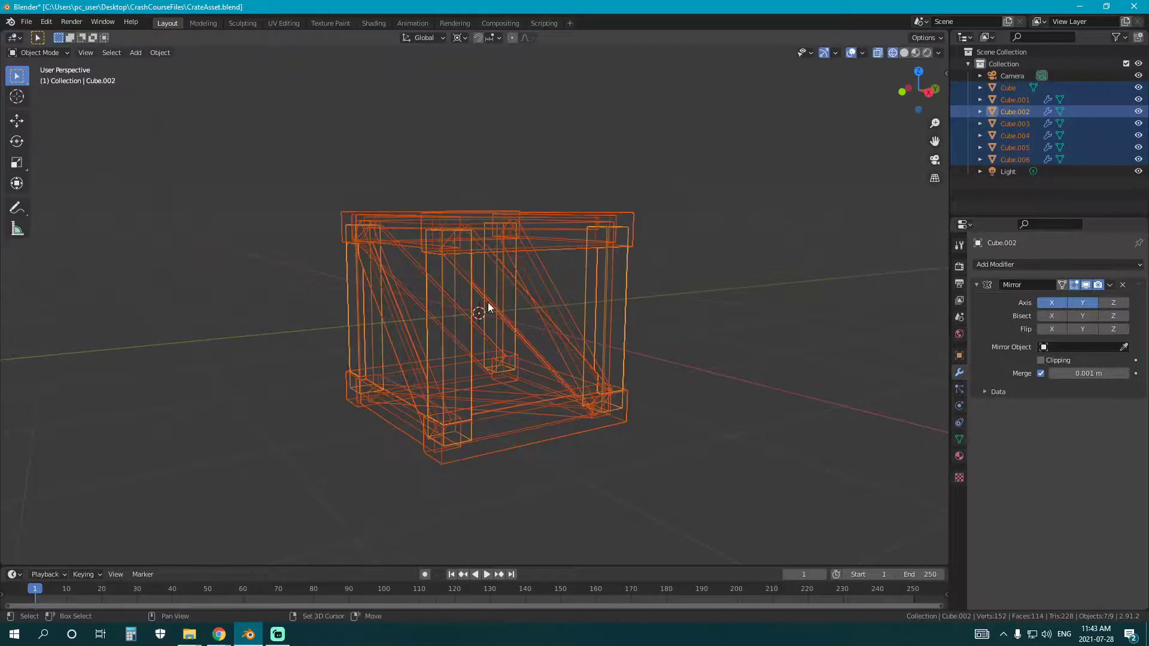
{"action": "key", "text": "shift+z"}
In front view, move the whole crate up along Z until its base sits near the ground line.
{"action": "key", "text": "KP_1"}
{"action": "scroll", "coordinate": [547, 324], "scroll_direction": "up", "scroll_amount": 4}
{"action": "key", "text": "g"}
{"action": "key", "text": "z"}
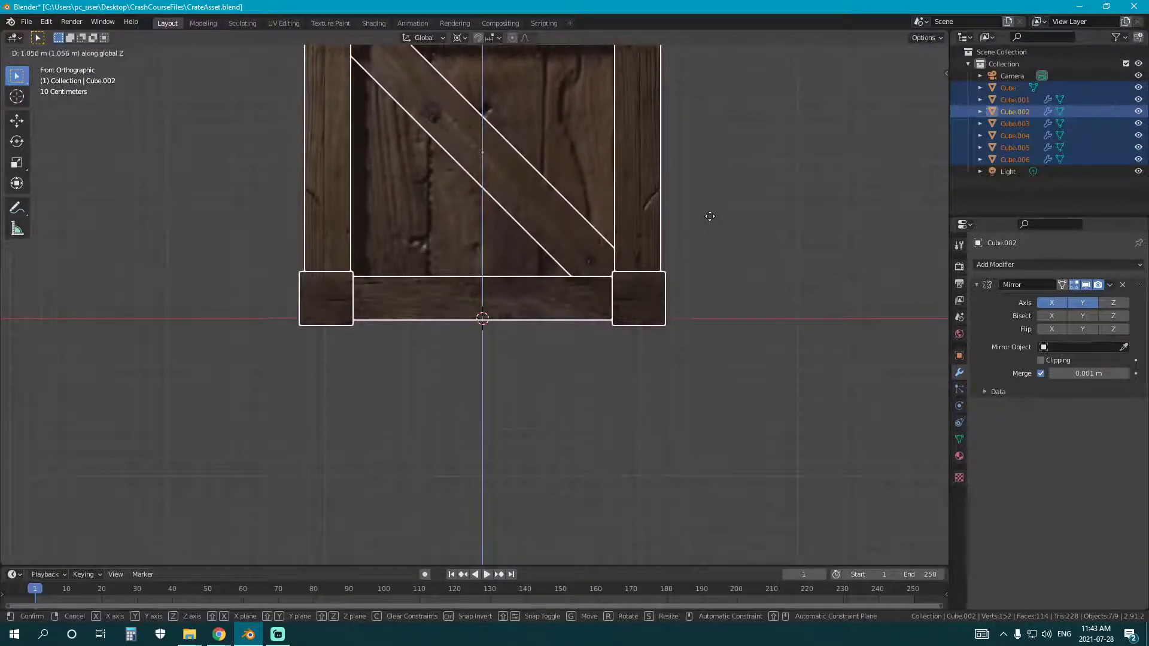
{"action": "left_click", "coordinate": [427, 329]}
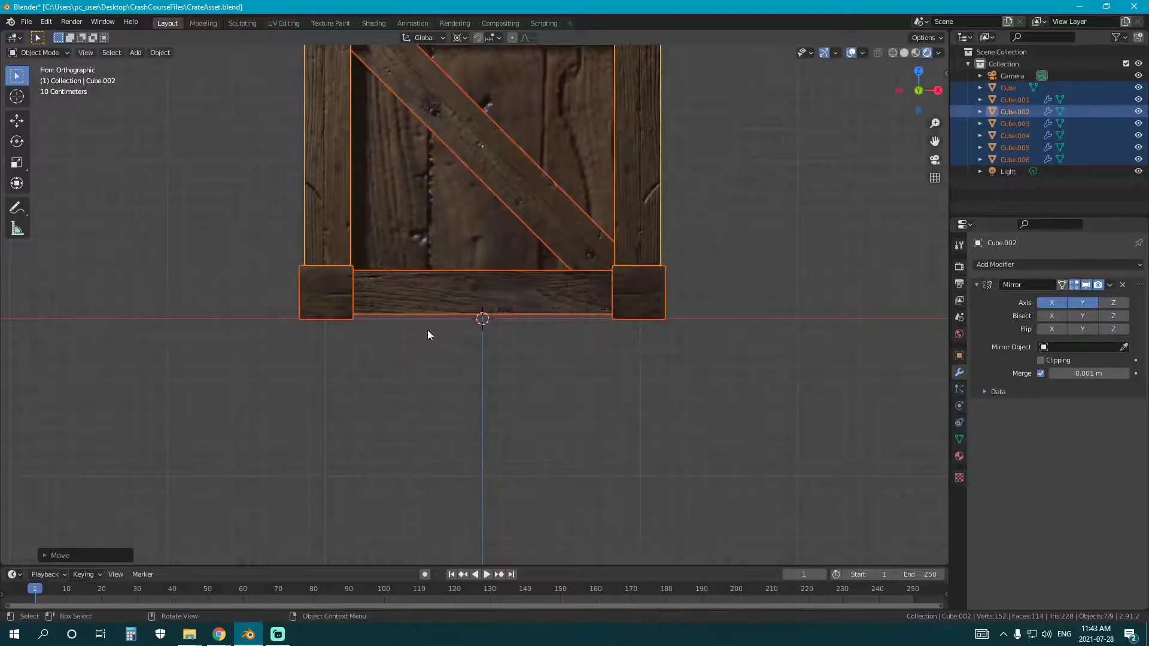
Fine-tune the crate in wireframe by moving it about 0.002 m up along Z, flush with the ground line.
{"action": "scroll", "coordinate": [407, 338], "scroll_direction": "up", "scroll_amount": 6}
{"action": "scroll", "coordinate": [455, 365], "scroll_direction": "up", "scroll_amount": 2}
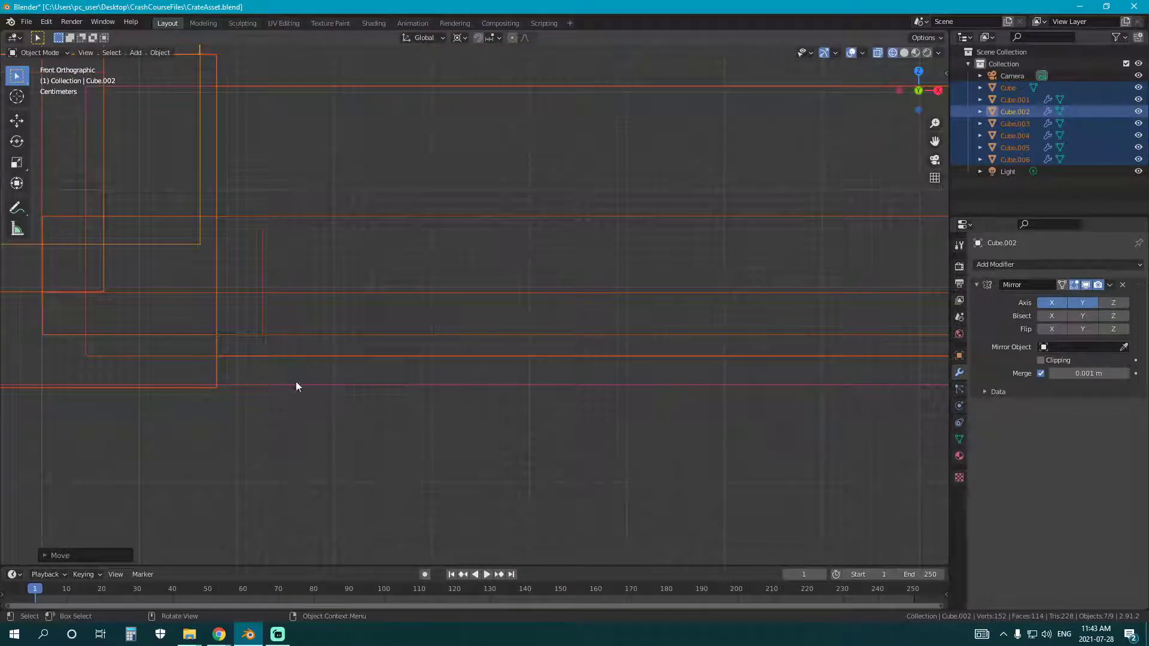
{"action": "key", "text": "g"}
{"action": "key", "text": "z"}
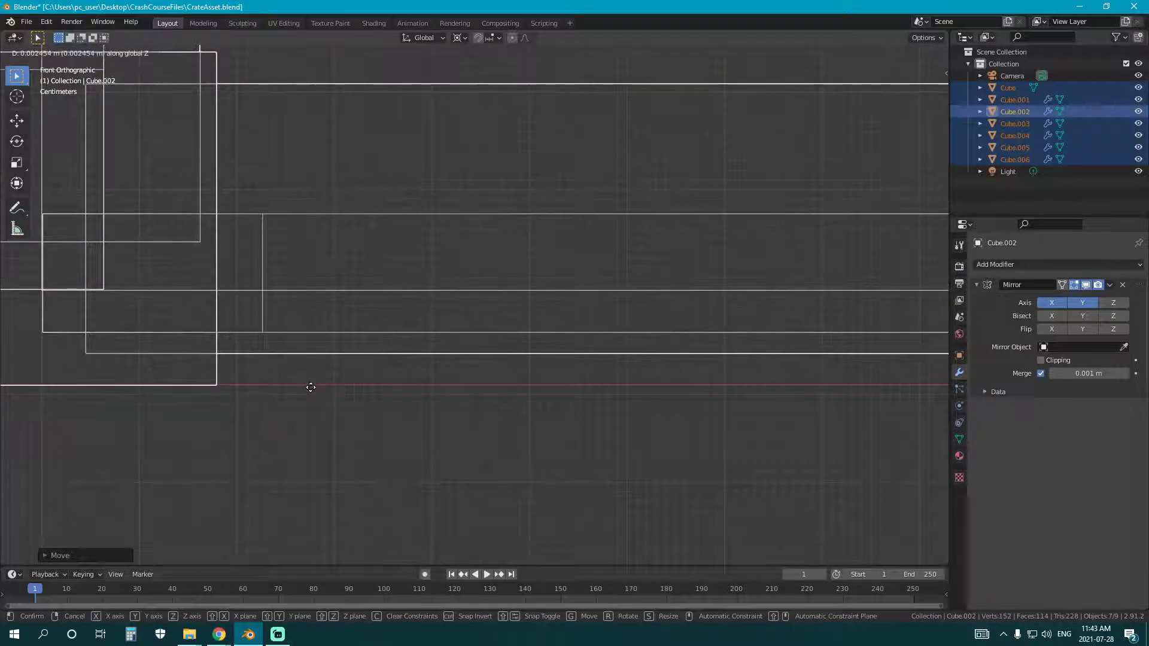
{"action": "left_click", "coordinate": [313, 389]}
{"action": "scroll", "coordinate": [419, 388], "scroll_direction": "down", "scroll_amount": 8}
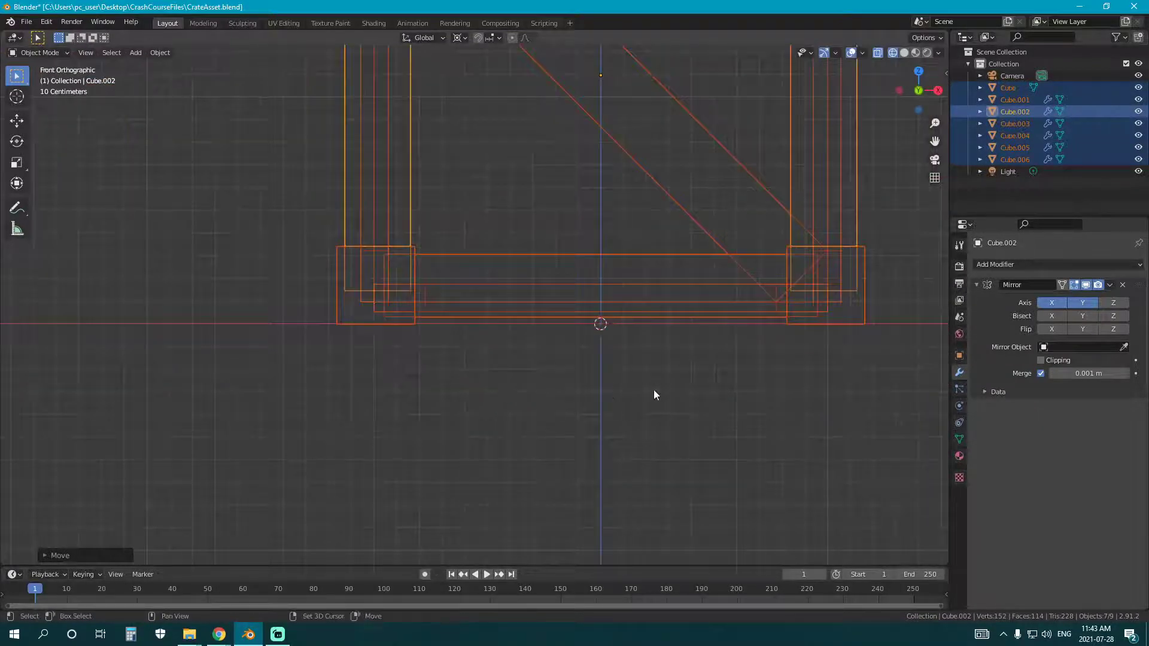
Turn off wireframe display and inspect the selected crate in rendered perspective.
{"action": "key", "text": "shift+z"}
{"action": "middle_click_drag", "start_coordinate": [706, 380], "coordinate": [627, 369]}
{"action": "scroll", "coordinate": [627, 369], "scroll_direction": "down", "scroll_amount": 2}
{"action": "middle_click_drag", "start_coordinate": [756, 398], "coordinate": [640, 319], "text": "shift"}
{"action": "left_click", "coordinate": [667, 366]}
{"action": "scroll", "coordinate": [634, 362], "scroll_direction": "down", "scroll_amount": 2}
{"action": "key", "text": "a"}
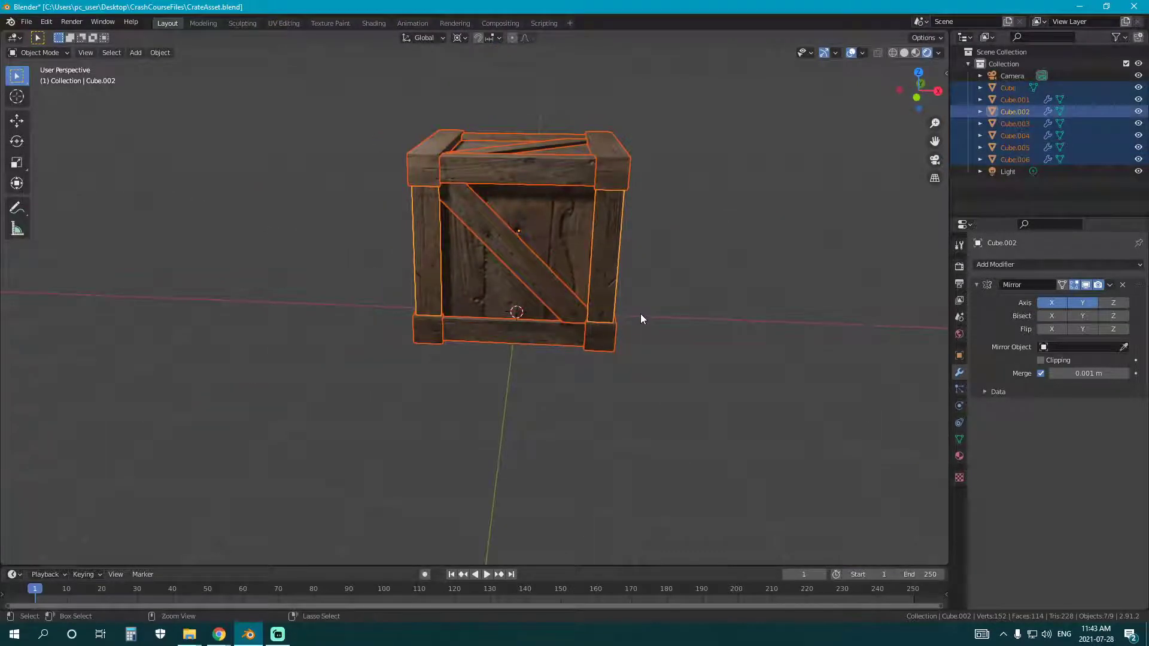
Try to apply all transforms to the seven crate objects, and check the object's location, rotation and scale.
{"action": "key", "text": "ctrl+a"}
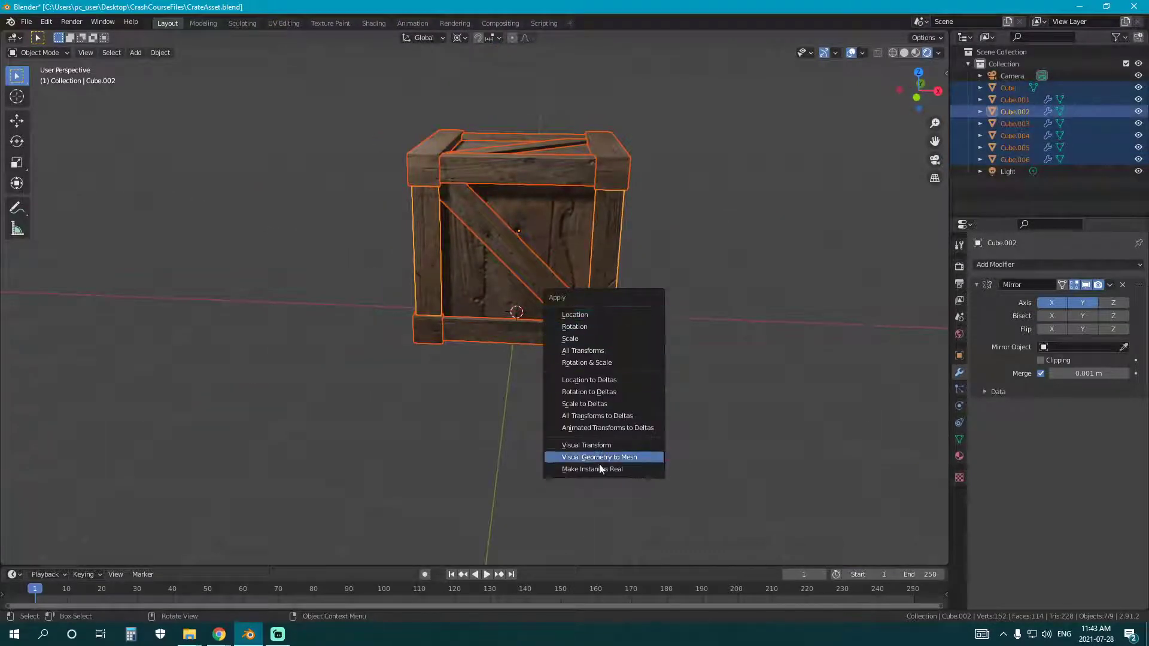
{"action": "left_click", "coordinate": [591, 350]}
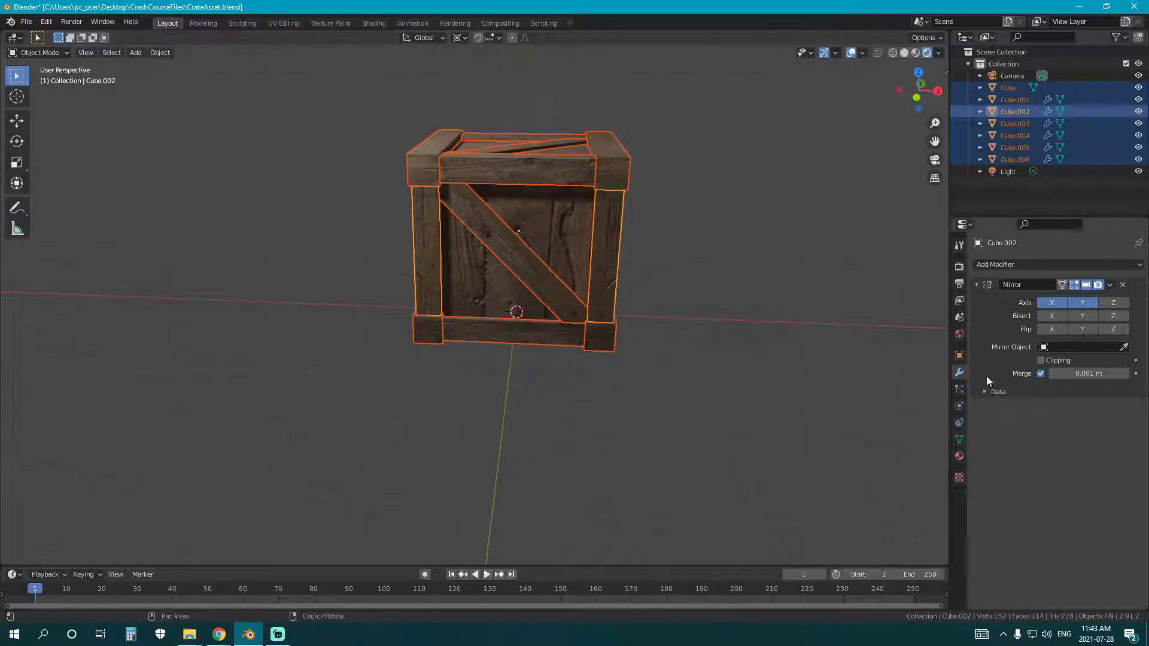
{"action": "left_click", "coordinate": [959, 355]}
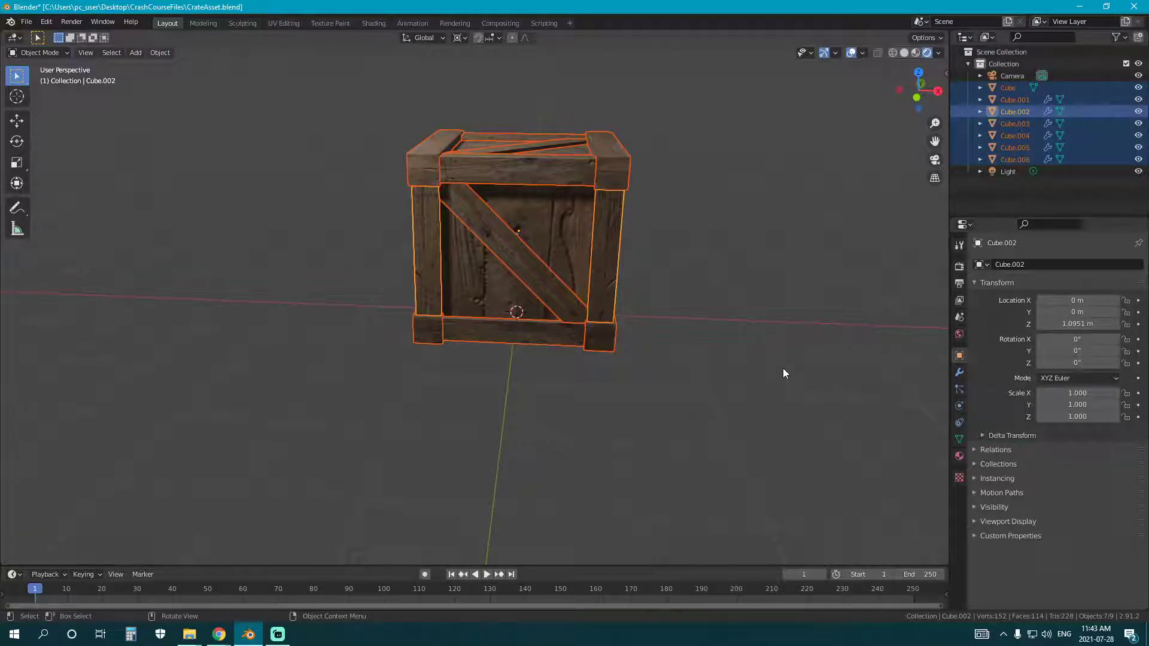
{"action": "middle_click_drag", "start_coordinate": [859, 280], "coordinate": [510, 317]}
{"action": "scroll", "coordinate": [509, 312], "scroll_direction": "down", "scroll_amount": 1}
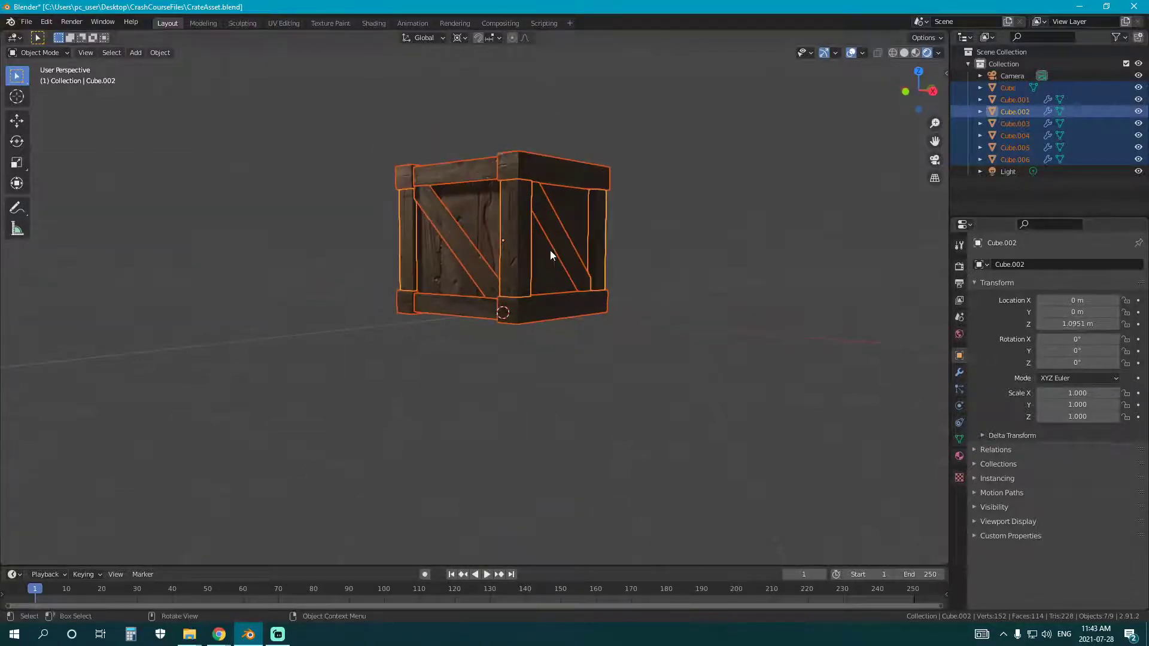
{"action": "middle_click_drag", "start_coordinate": [551, 254], "coordinate": [587, 308]}
{"action": "key", "text": "KP_1"}
{"action": "scroll", "coordinate": [577, 269], "scroll_direction": "up", "scroll_amount": 3}
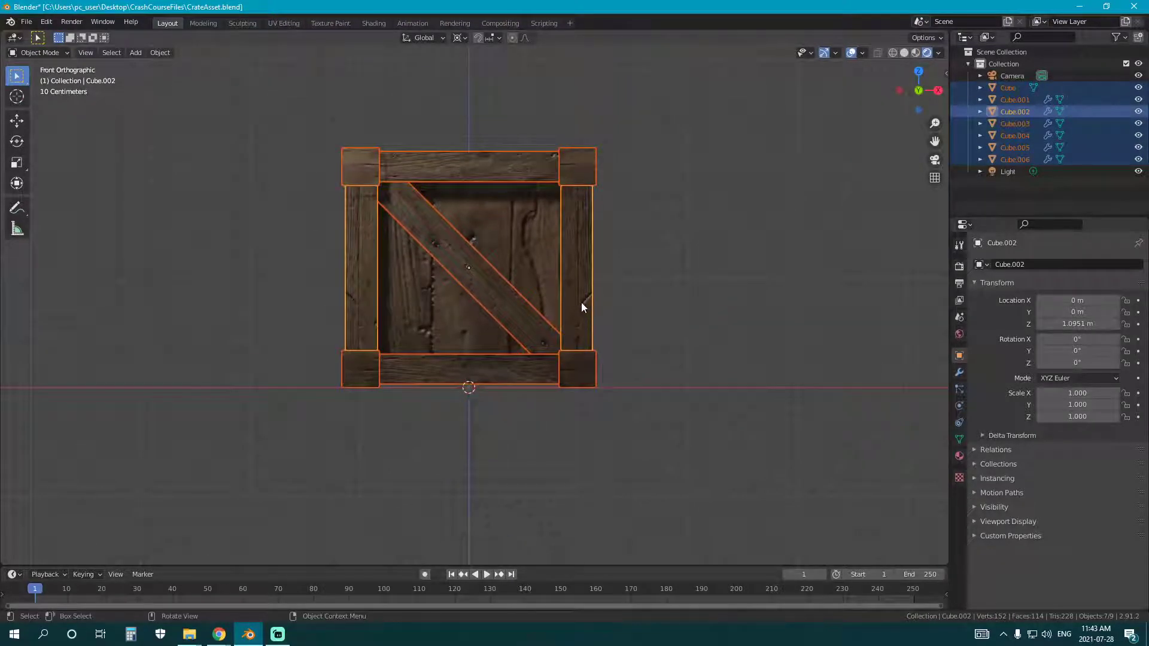
Try again to apply all transforms to the crate objects in front view, and examine the crate's placement on the ground line.
{"action": "key", "text": "ctrl+a"}
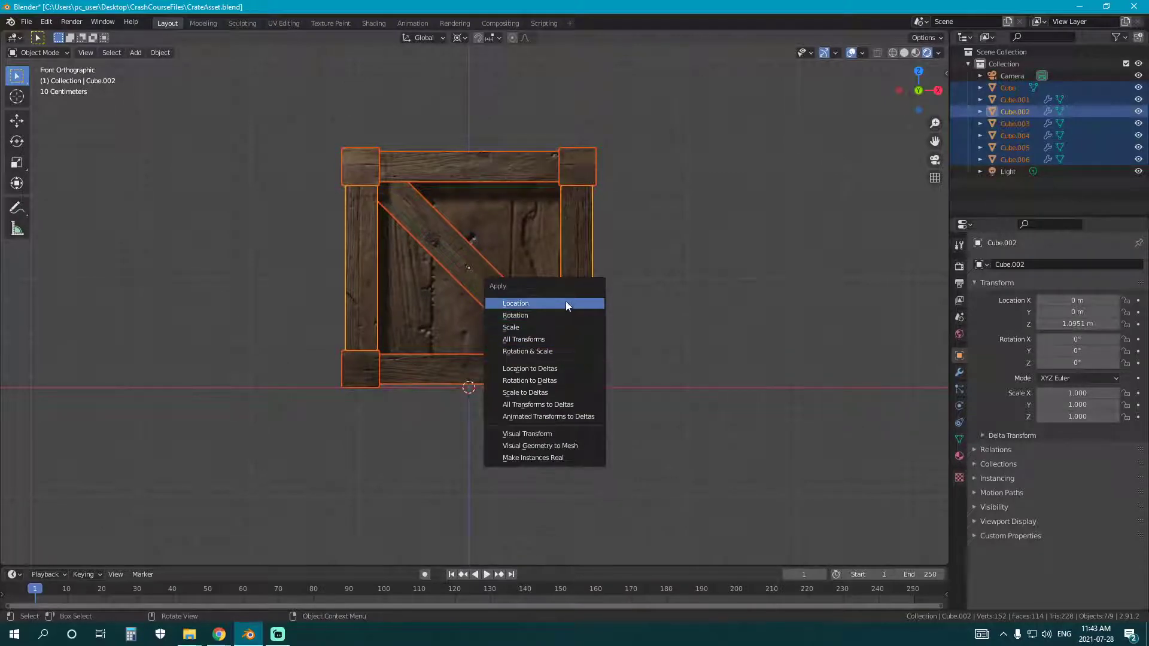
{"action": "left_click", "coordinate": [551, 339]}
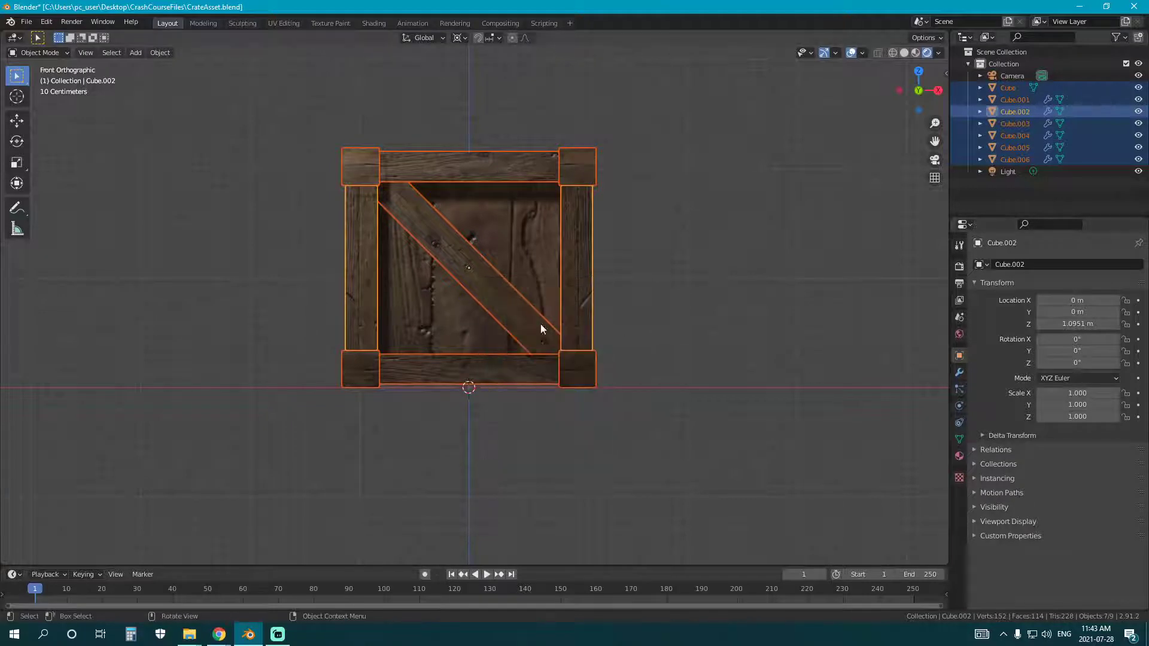
{"action": "scroll", "coordinate": [551, 327], "scroll_direction": "down", "scroll_amount": 4}
{"action": "middle_click_drag", "start_coordinate": [564, 264], "coordinate": [518, 416], "text": "shift"}
{"action": "scroll", "coordinate": [518, 416], "scroll_direction": "down", "scroll_amount": 1}
{"action": "middle_click_drag", "start_coordinate": [504, 360], "coordinate": [542, 300], "text": "shift"}
{"action": "scroll", "coordinate": [494, 336], "scroll_direction": "up", "scroll_amount": 2}
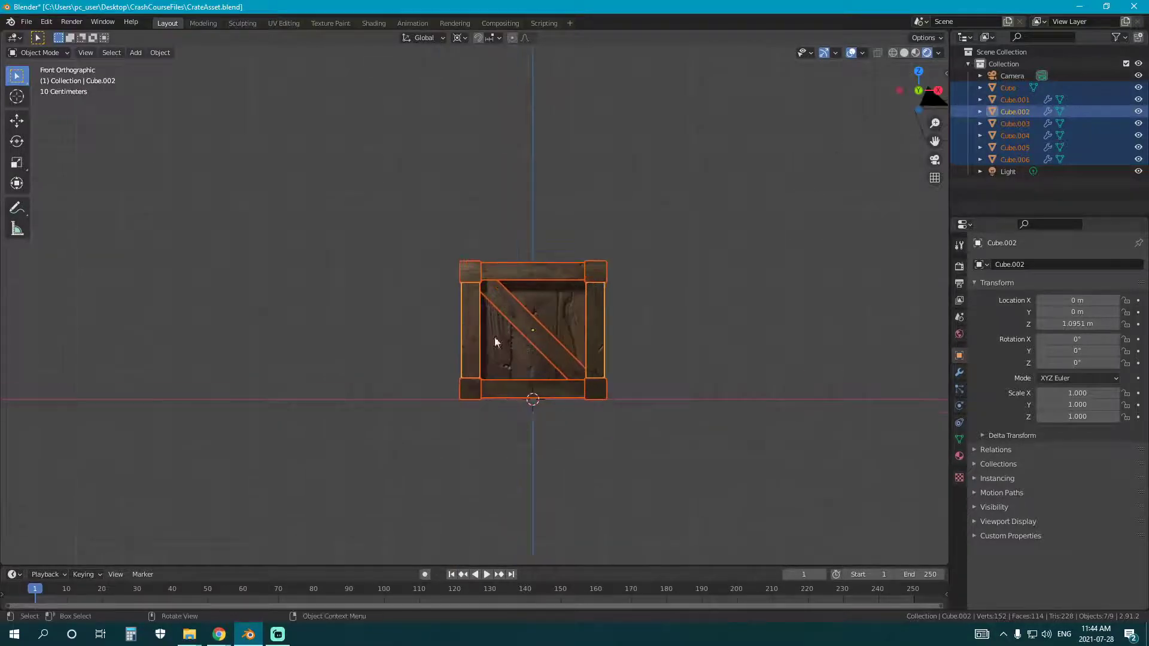
{"action": "scroll", "coordinate": [364, 287], "scroll_direction": "down", "scroll_amount": 1}
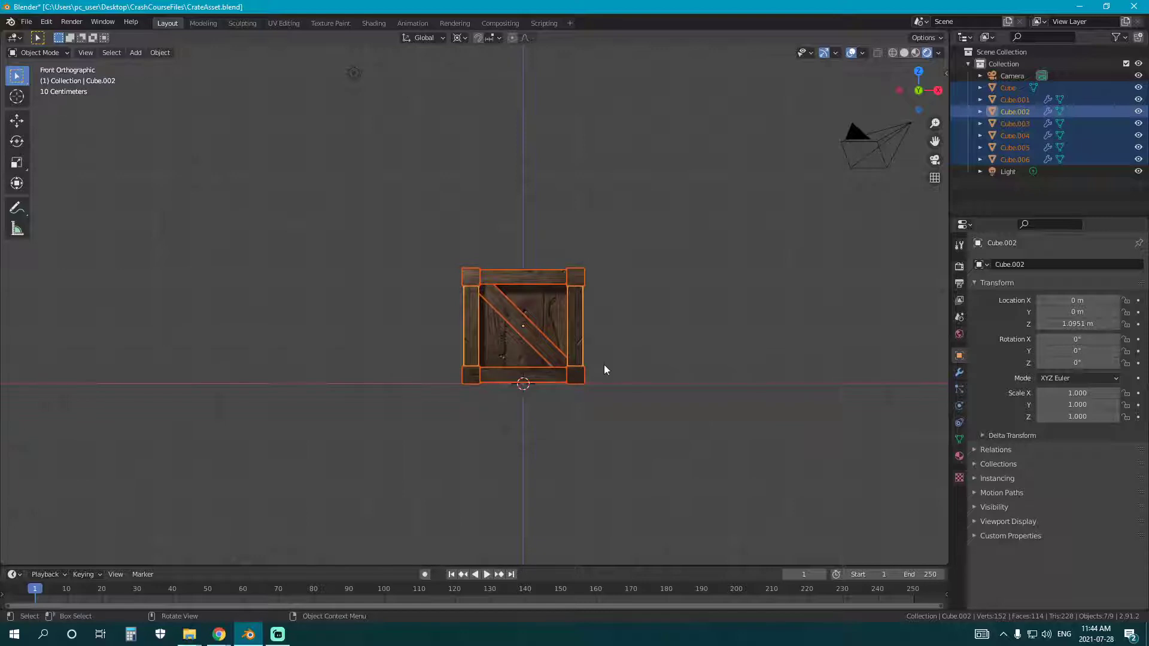
{"action": "middle_click_drag", "start_coordinate": [591, 362], "coordinate": [563, 365], "text": "shift"}
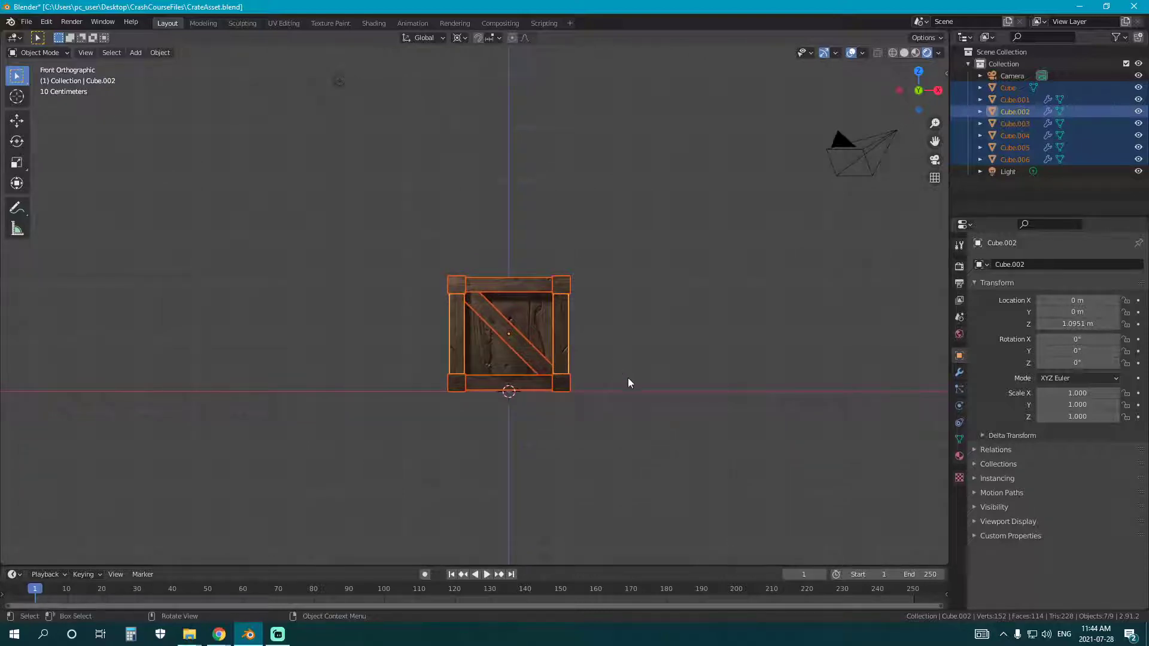
{"action": "scroll", "coordinate": [627, 378], "scroll_direction": "up", "scroll_amount": 1}
{"action": "scroll", "coordinate": [658, 366], "scroll_direction": "up", "scroll_amount": 2}
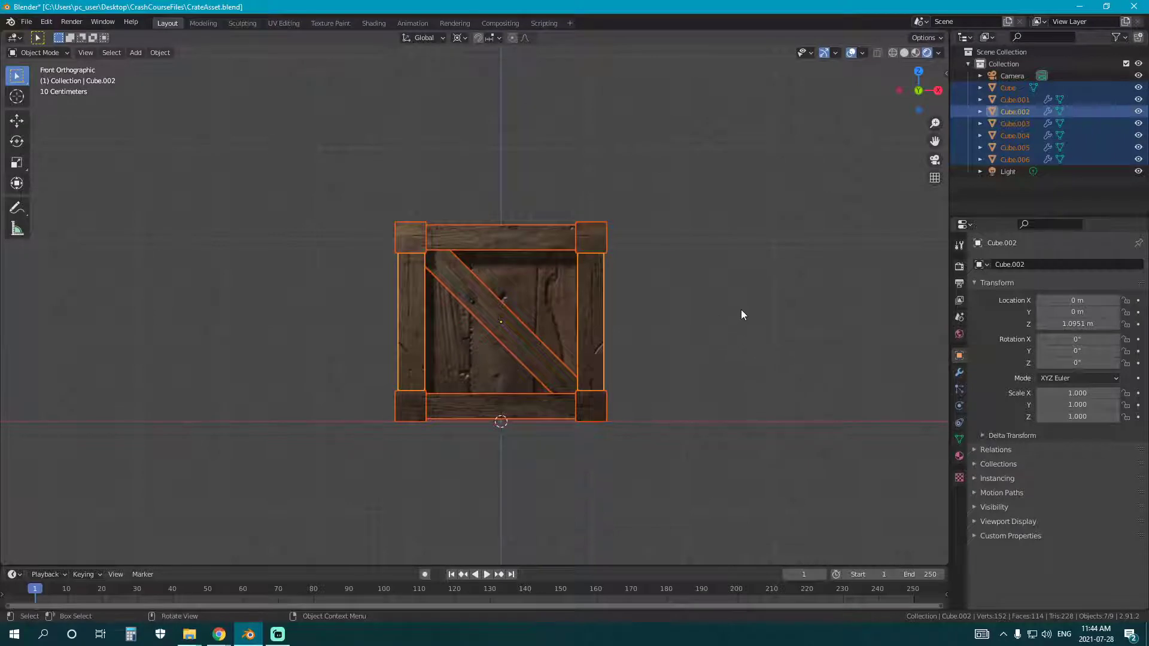
{"action": "key", "text": "s"}
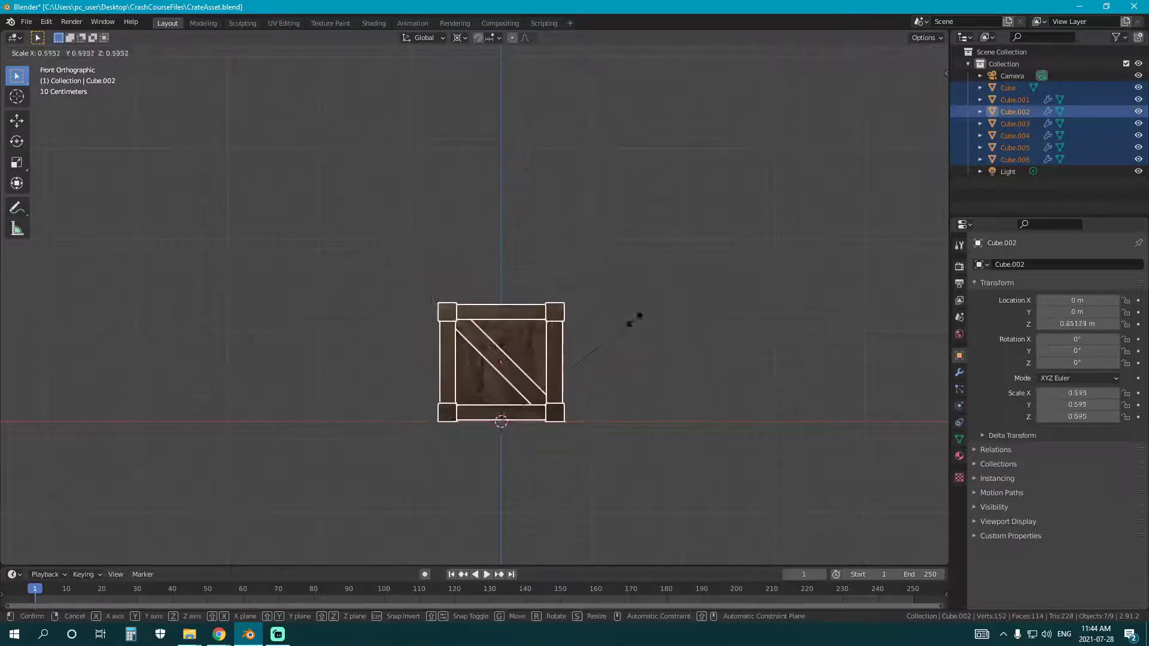
{"action": "key", "text": "Escape"}
{"action": "key", "text": "s"}
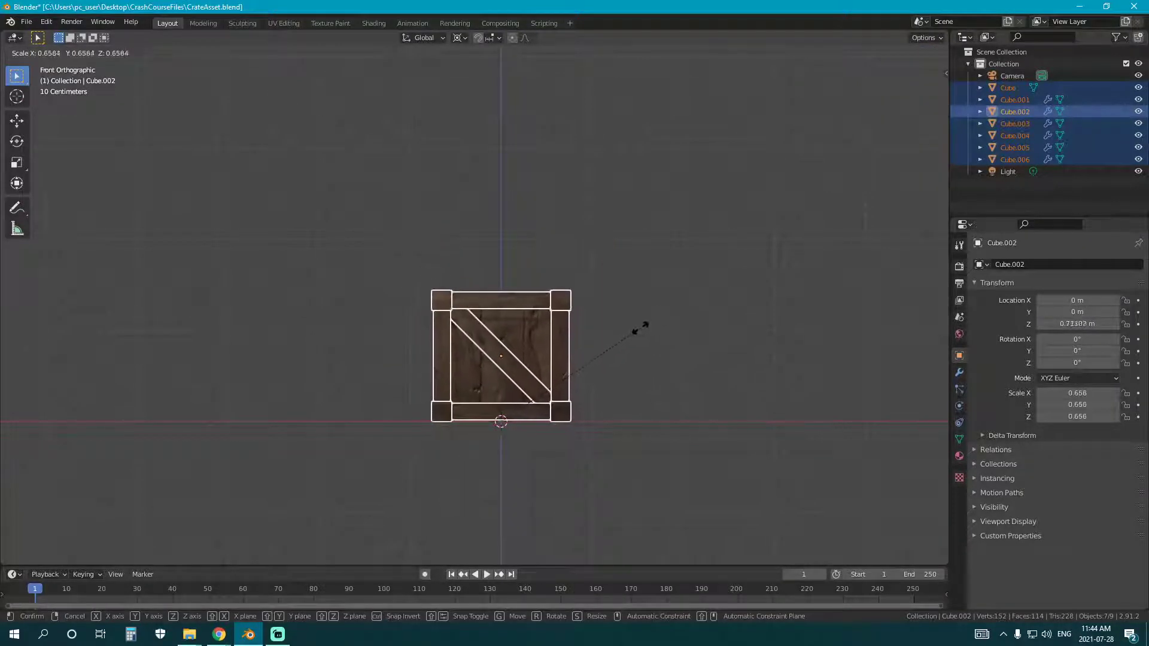
{"action": "key", "text": "Escape"}
Scale the whole crate down uniformly to about 0.536, keeping its base on the ground line.
{"action": "scroll", "coordinate": [619, 322], "scroll_direction": "down", "scroll_amount": 3}
{"action": "key", "text": "s"}
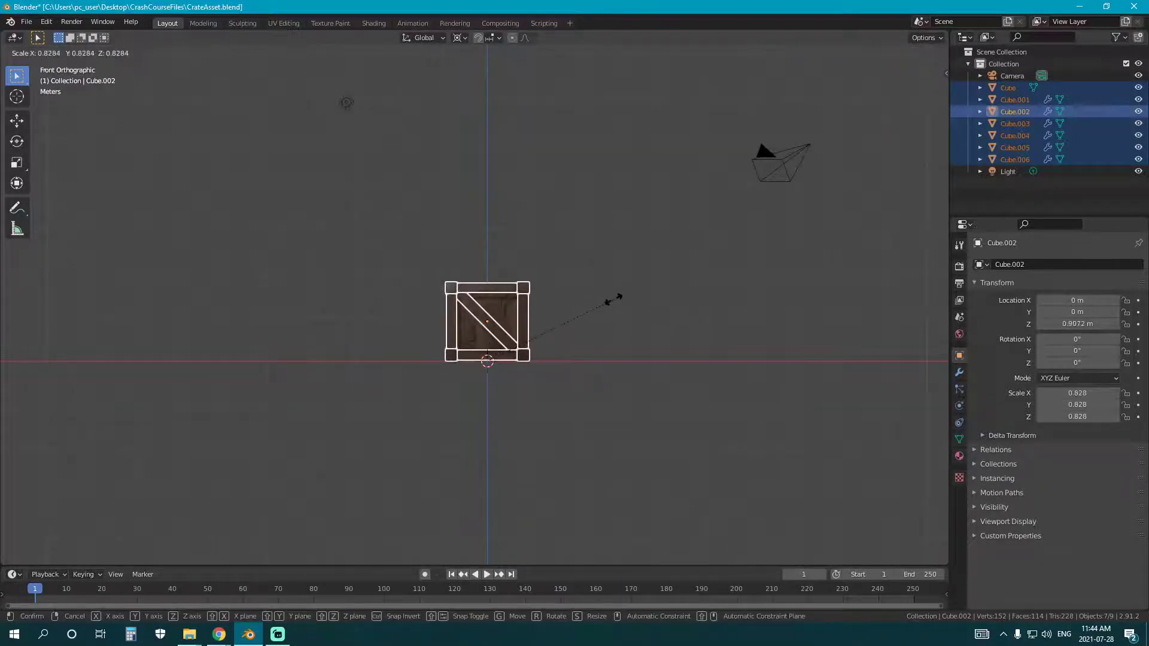
{"action": "left_click", "coordinate": [563, 318]}
{"action": "middle_click_drag", "start_coordinate": [562, 317], "coordinate": [468, 317]}
{"action": "scroll", "coordinate": [477, 337], "scroll_direction": "up", "scroll_amount": 1}
{"action": "scroll", "coordinate": [469, 317], "scroll_direction": "up", "scroll_amount": 2}
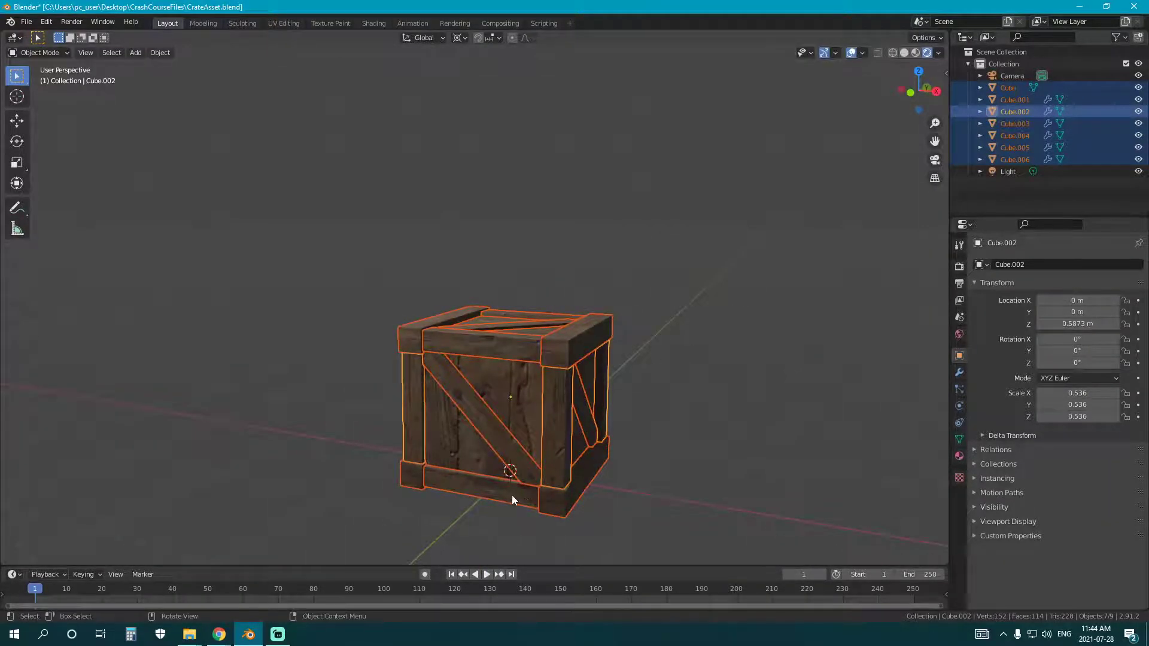
Try applying all transforms to the seven scaled crate objects in front view, and undo it.
{"action": "middle_click_drag", "start_coordinate": [512, 494], "coordinate": [505, 403]}
{"action": "middle_click_drag", "start_coordinate": [572, 429], "coordinate": [604, 357]}
{"action": "key", "text": "KP_1"}
{"action": "scroll", "coordinate": [545, 301], "scroll_direction": "up", "scroll_amount": 3}
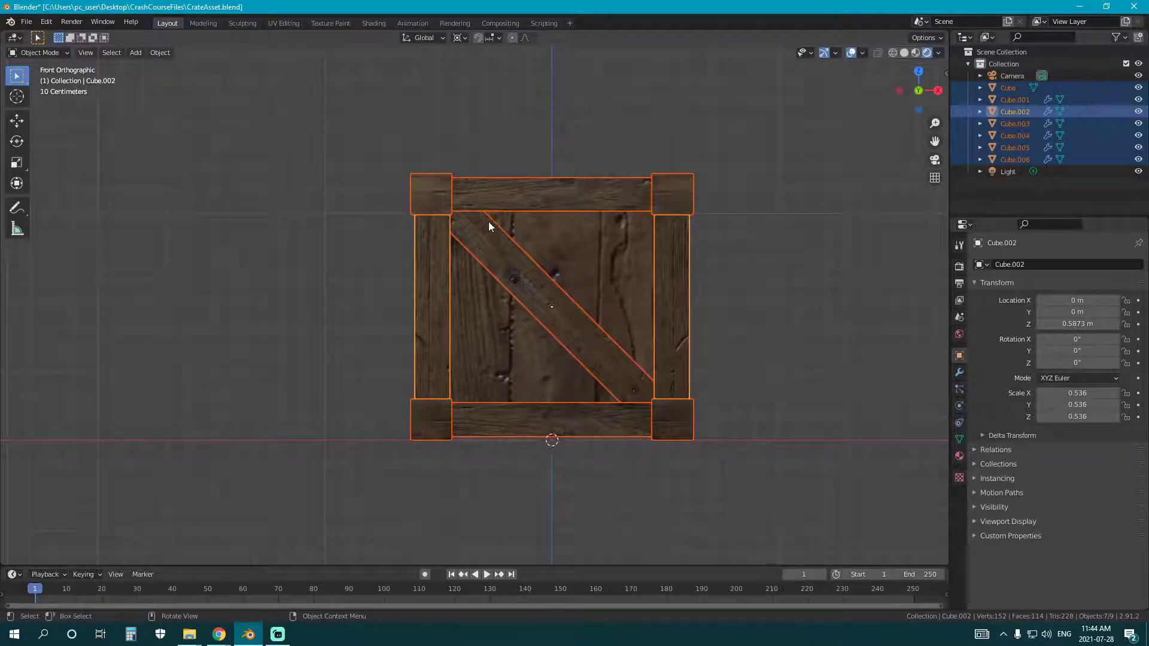
{"action": "scroll", "coordinate": [522, 190], "scroll_direction": "down", "scroll_amount": 2}
{"action": "middle_click_drag", "start_coordinate": [526, 506], "coordinate": [519, 325], "text": "shift"}
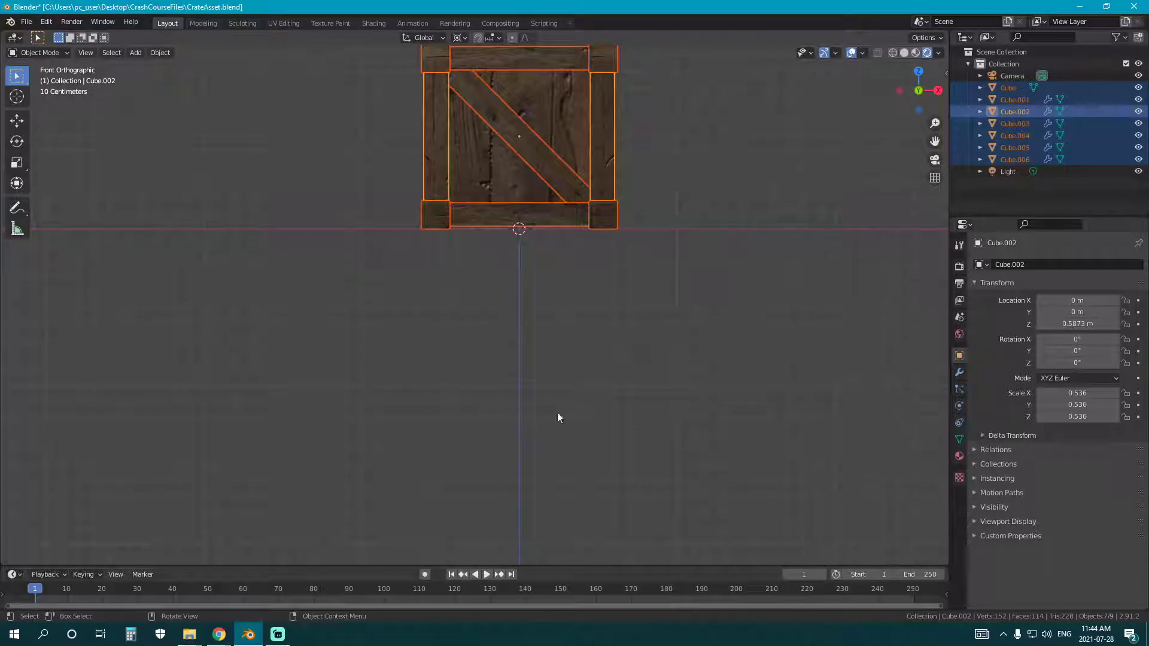
{"action": "middle_click_drag", "start_coordinate": [601, 273], "coordinate": [595, 347], "text": "shift"}
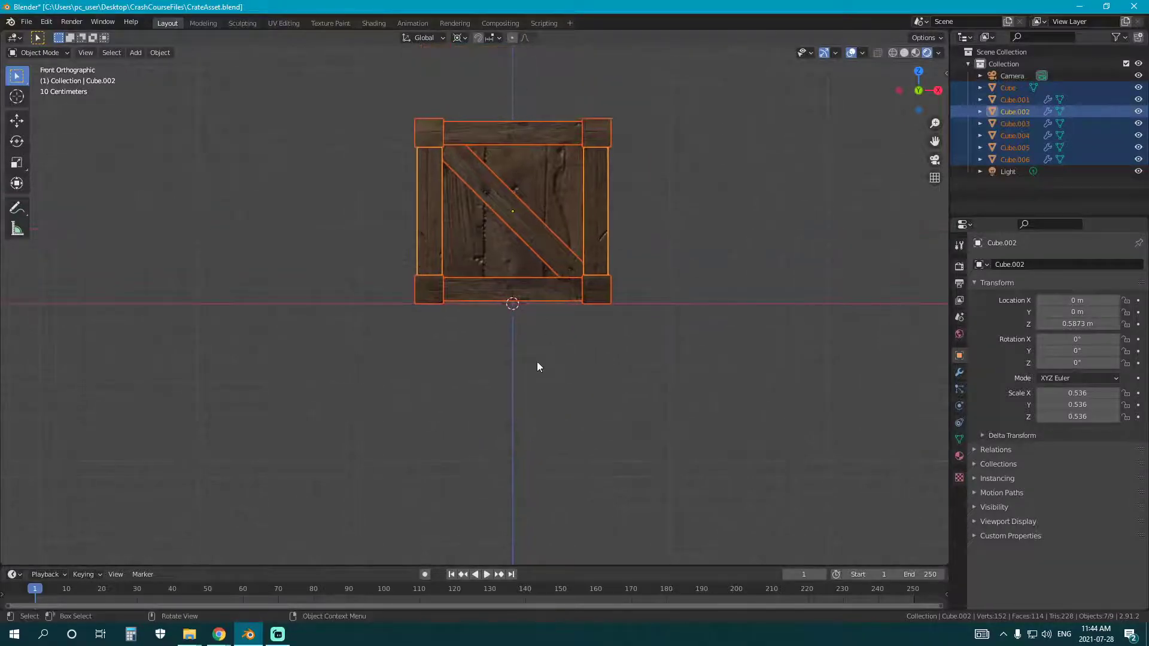
{"action": "key", "text": "shift+a"}
{"action": "mouse_move", "coordinate": [589, 334]}
{"action": "key", "text": "ctrl+a"}
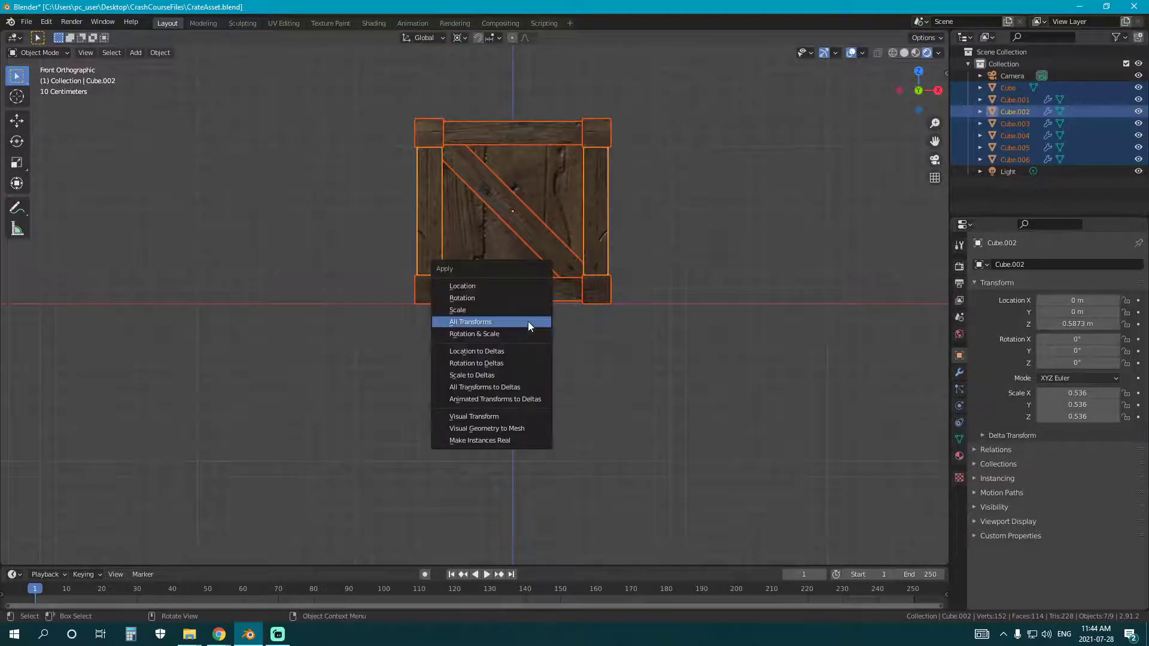
{"action": "left_click", "coordinate": [527, 322]}
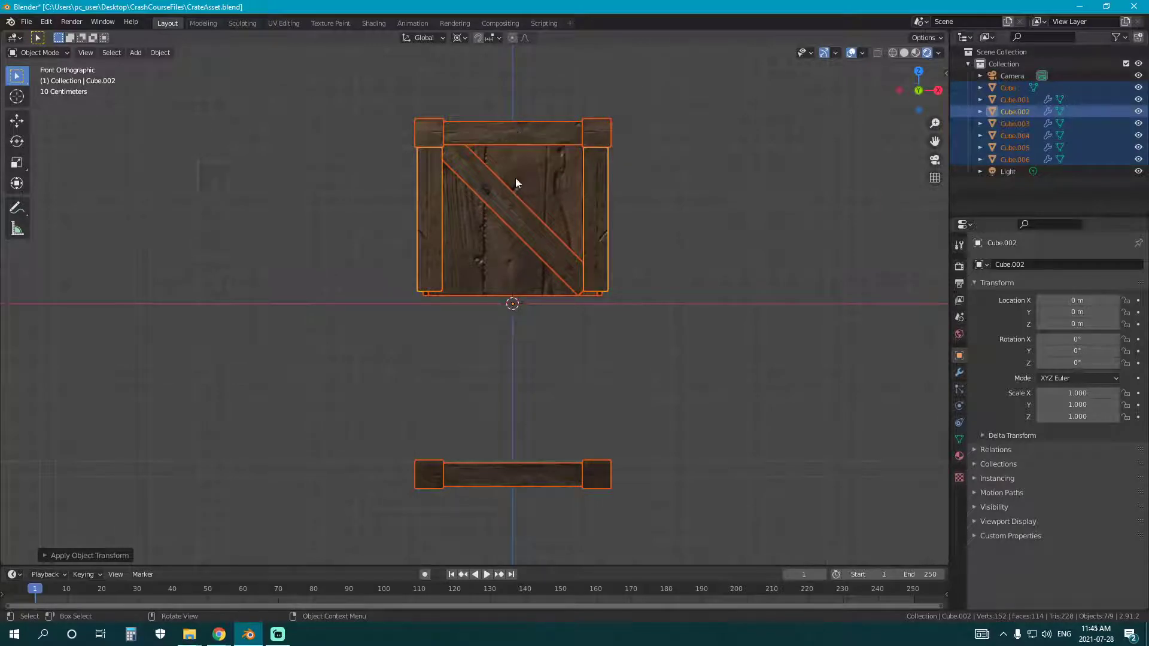
{"action": "key", "text": "ctrl+z"}
Select only the front-to-back edge beams, Cube.001, and apply their Mirror modifier.
{"action": "middle_click_drag", "start_coordinate": [678, 286], "coordinate": [659, 340]}
{"action": "left_click", "coordinate": [658, 273]}
{"action": "left_click", "coordinate": [461, 321]}
{"action": "middle_click_drag", "start_coordinate": [790, 346], "coordinate": [853, 351]}
{"action": "middle_click_drag", "start_coordinate": [665, 343], "coordinate": [630, 342]}
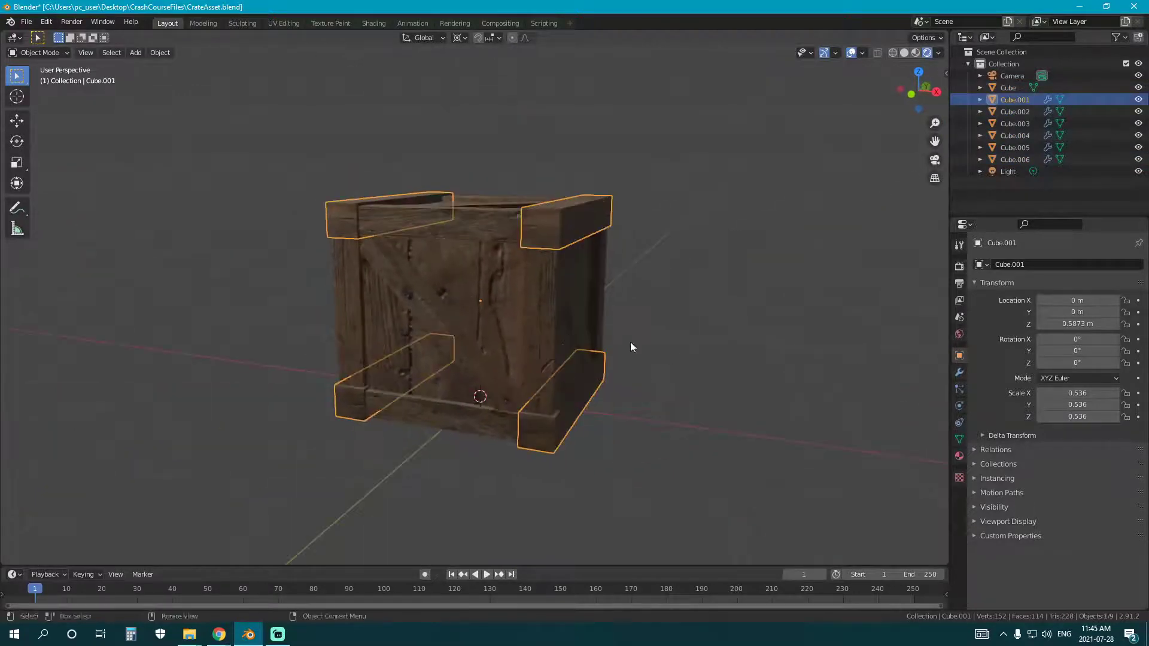
{"action": "left_click", "coordinate": [960, 372]}
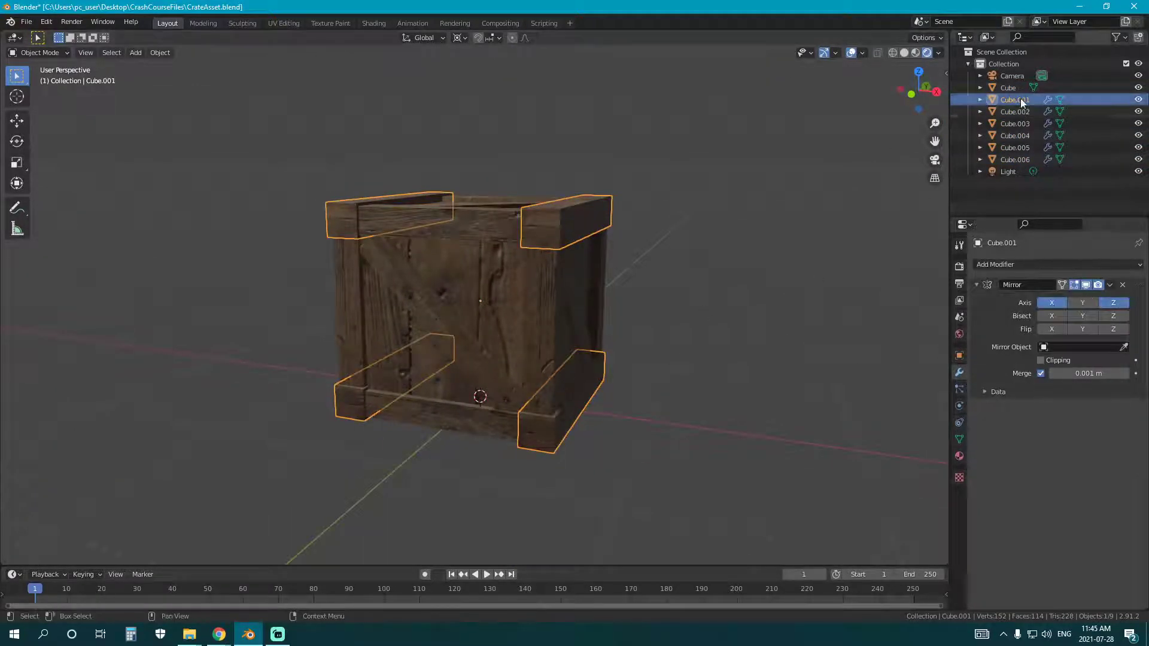
{"action": "left_click", "coordinate": [1110, 286]}
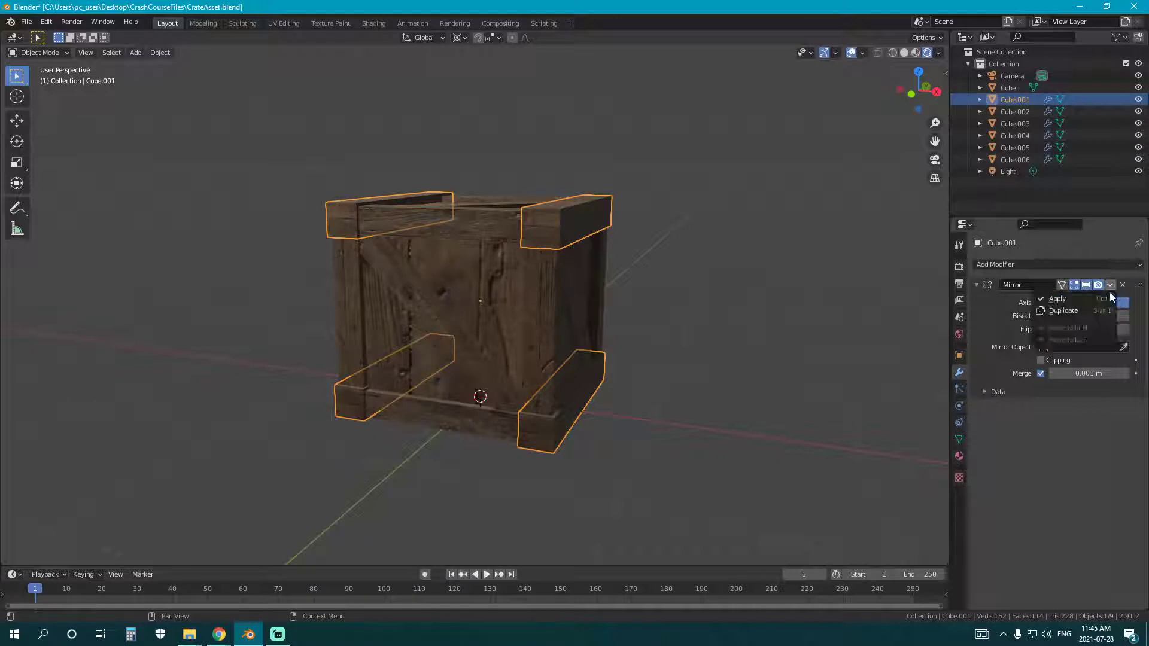
{"action": "left_click", "coordinate": [1072, 299]}
Apply the Mirror modifiers of the corner posts Cube.002 and the crosswise edge beams Cube.003.
{"action": "left_click", "coordinate": [1015, 111]}
{"action": "left_click", "coordinate": [1111, 285]}
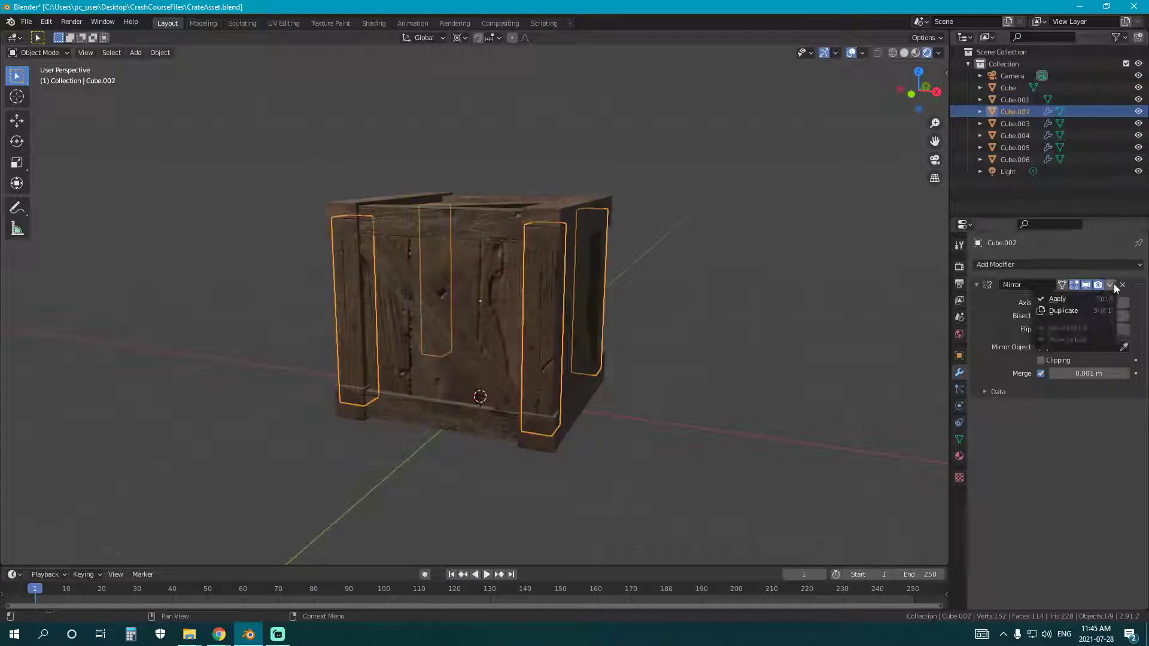
{"action": "left_click", "coordinate": [1071, 299]}
{"action": "left_click", "coordinate": [1015, 123]}
{"action": "left_click", "coordinate": [1110, 286]}
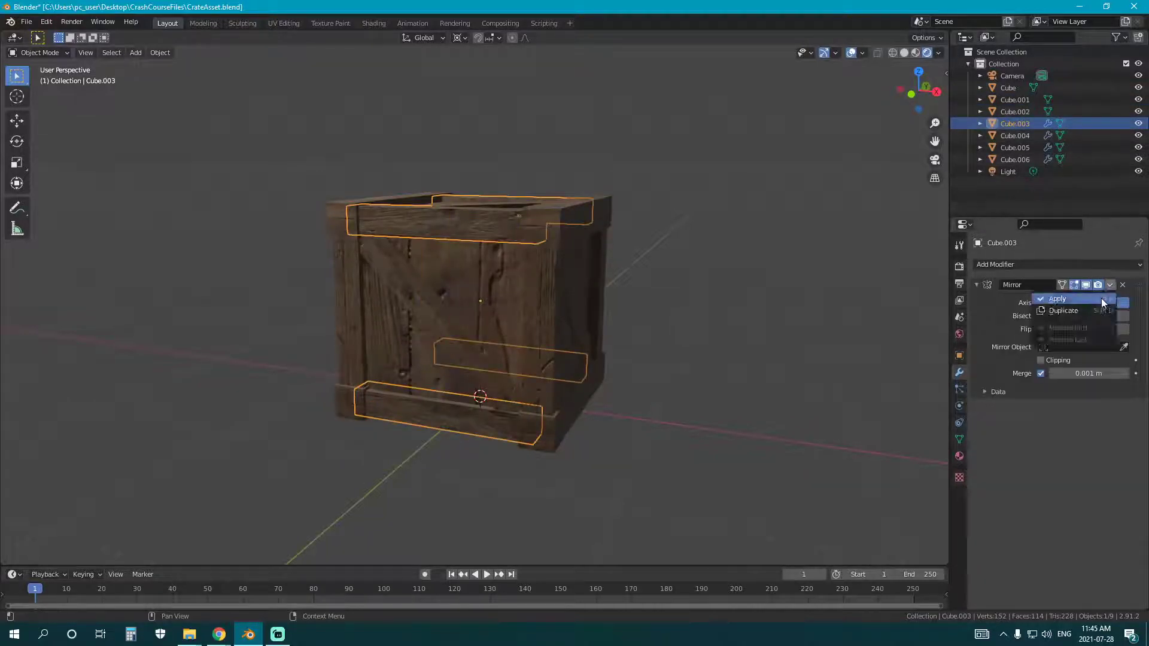
{"action": "left_click", "coordinate": [1101, 298]}
Apply the Mirror modifiers of the diagonal braces Cube.004, Cube.005 and Cube.006.
{"action": "left_click", "coordinate": [1015, 136]}
{"action": "left_click", "coordinate": [1110, 285]}
{"action": "left_click", "coordinate": [1071, 299]}
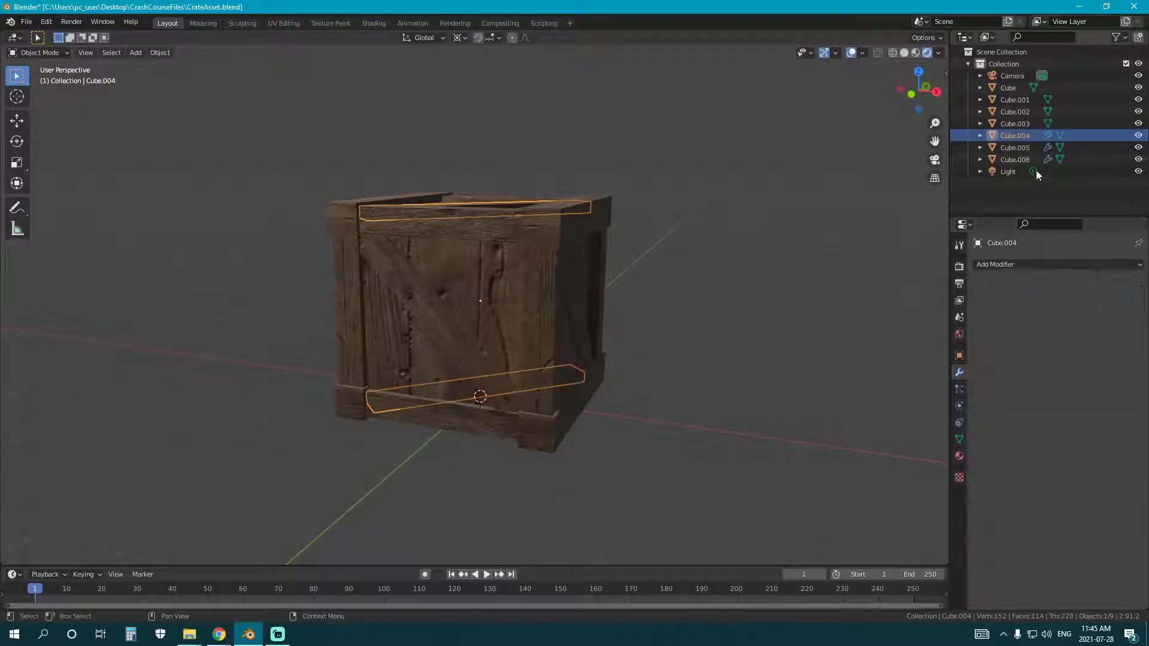
{"action": "left_click", "coordinate": [1020, 147]}
{"action": "left_click", "coordinate": [1110, 285]}
{"action": "left_click", "coordinate": [1072, 299]}
{"action": "left_click", "coordinate": [1020, 159]}
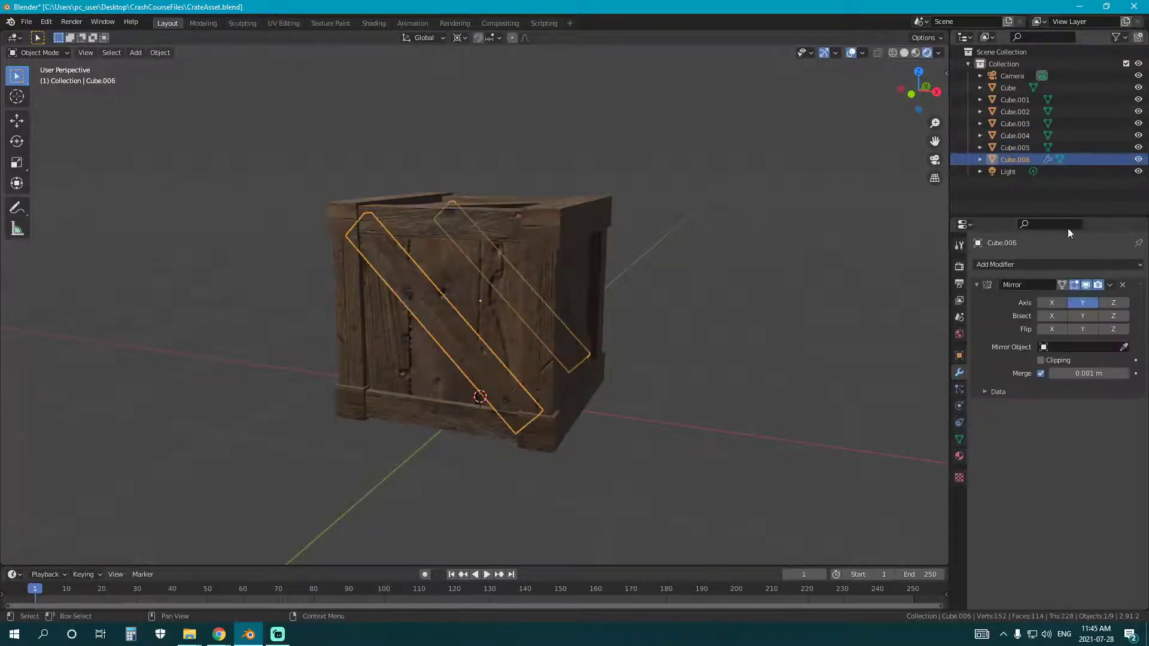
{"action": "left_click", "coordinate": [1109, 285]}
{"action": "left_click", "coordinate": [1071, 299]}
Select the six frame objects from Cube.001 to Cube.006 and join them into one object.
{"action": "left_click", "coordinate": [1018, 99], "text": "shift"}
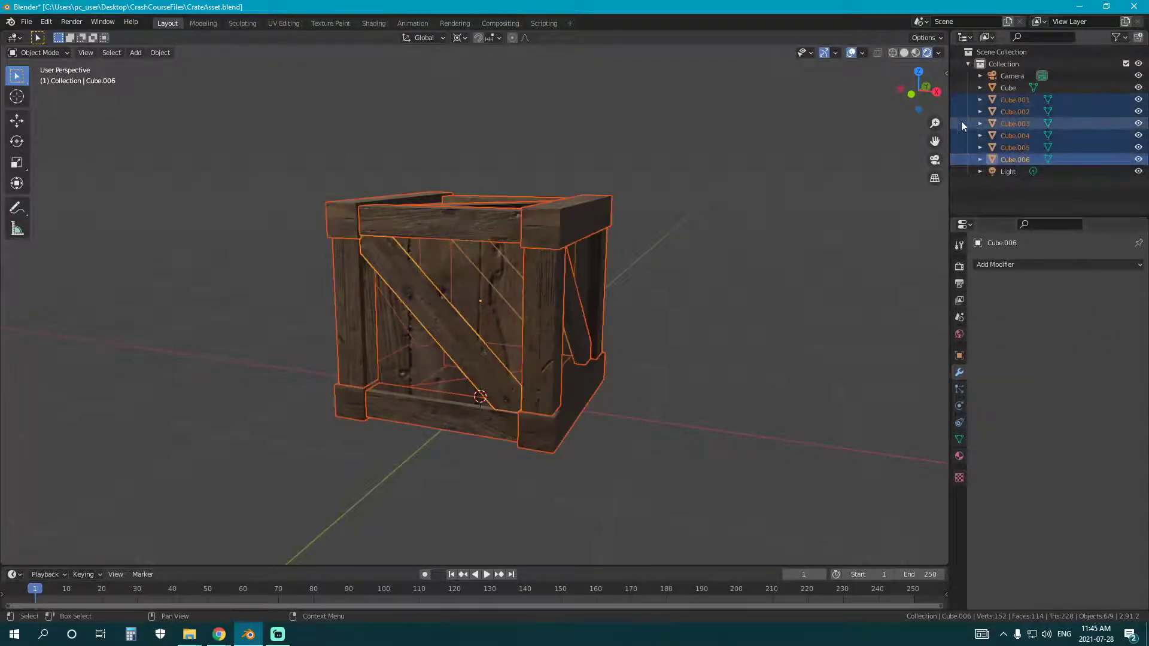
{"action": "middle_click_drag", "start_coordinate": [619, 263], "coordinate": [590, 326]}
{"action": "key", "text": "ctrl+j"}
{"action": "key", "text": "g"}
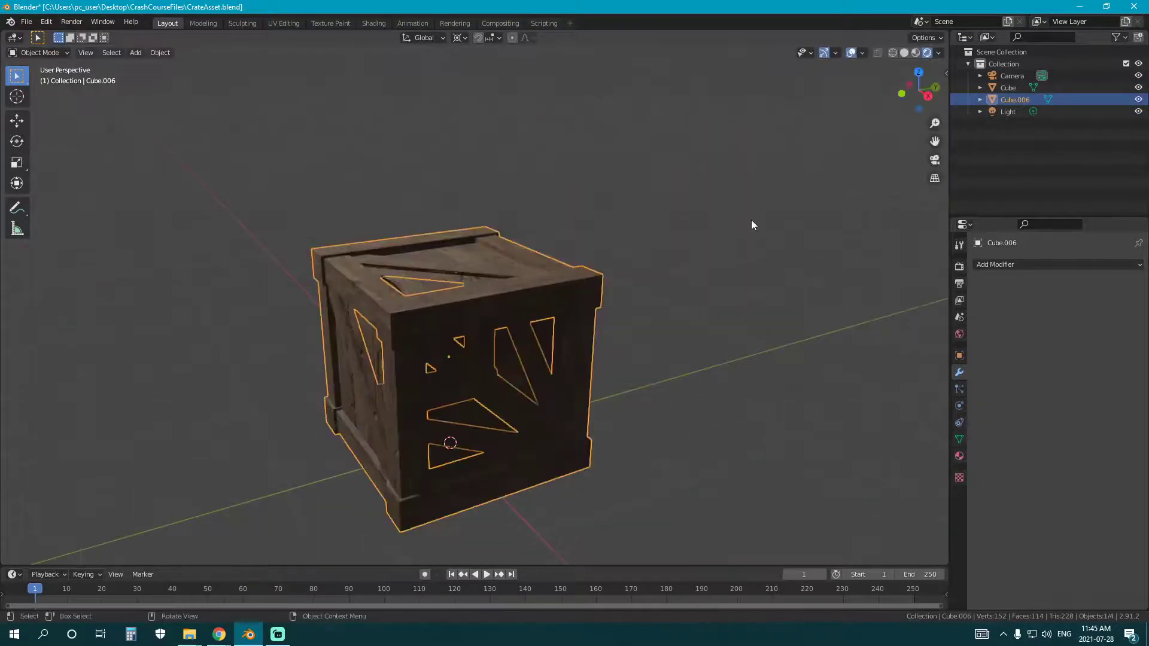
{"action": "key", "text": "g"}
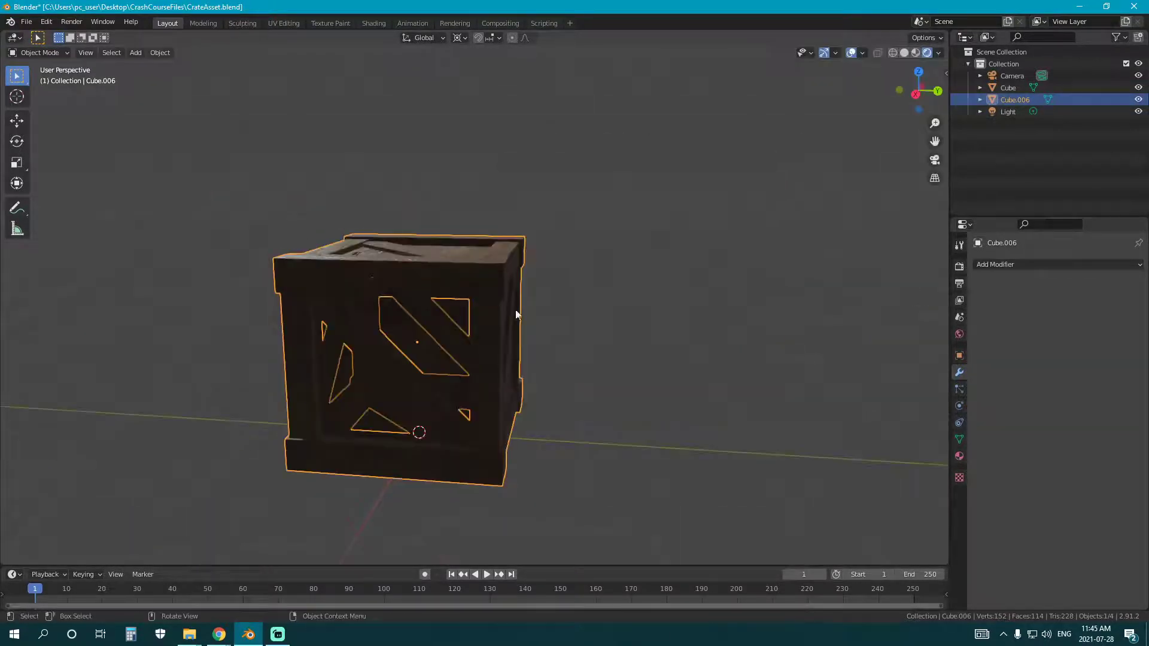
Select the inner box together with the joined frame, and try moving both in front view.
{"action": "left_click", "coordinate": [419, 337]}
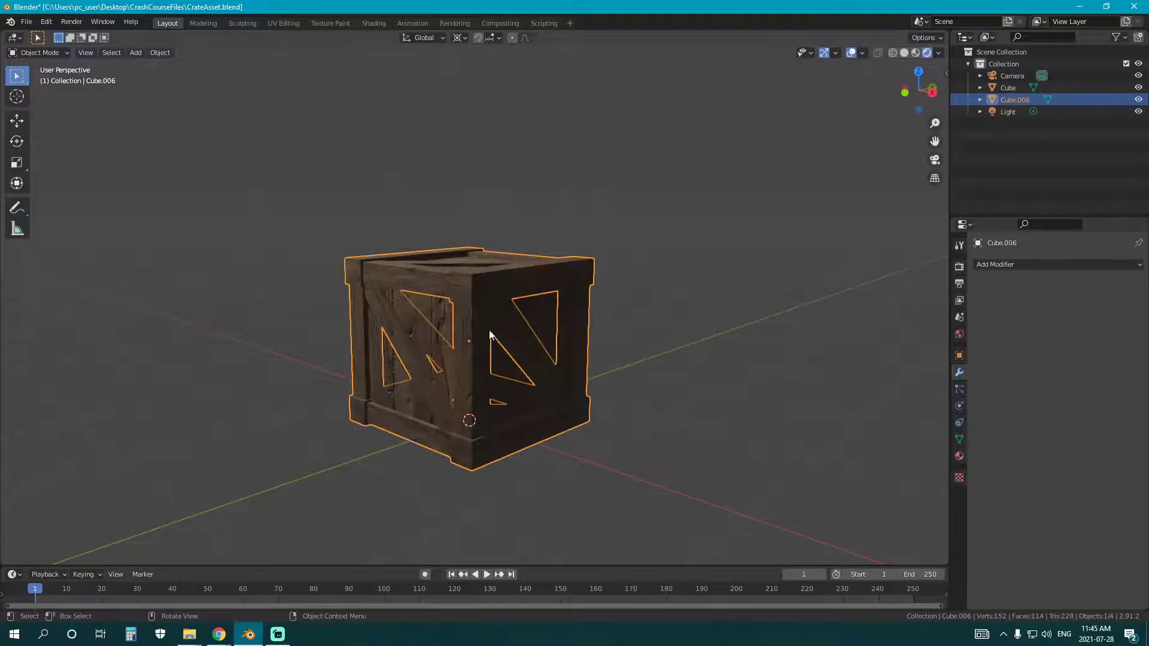
{"action": "left_click", "coordinate": [454, 346], "text": "shift"}
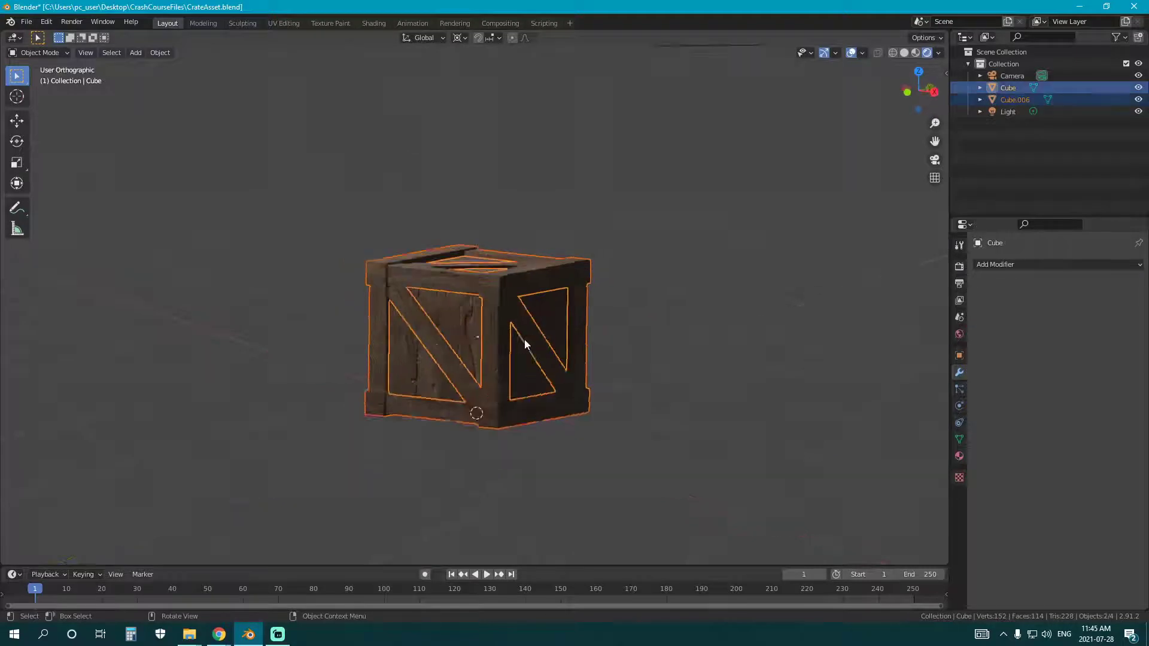
{"action": "key", "text": "KP_1"}
{"action": "key", "text": "g"}
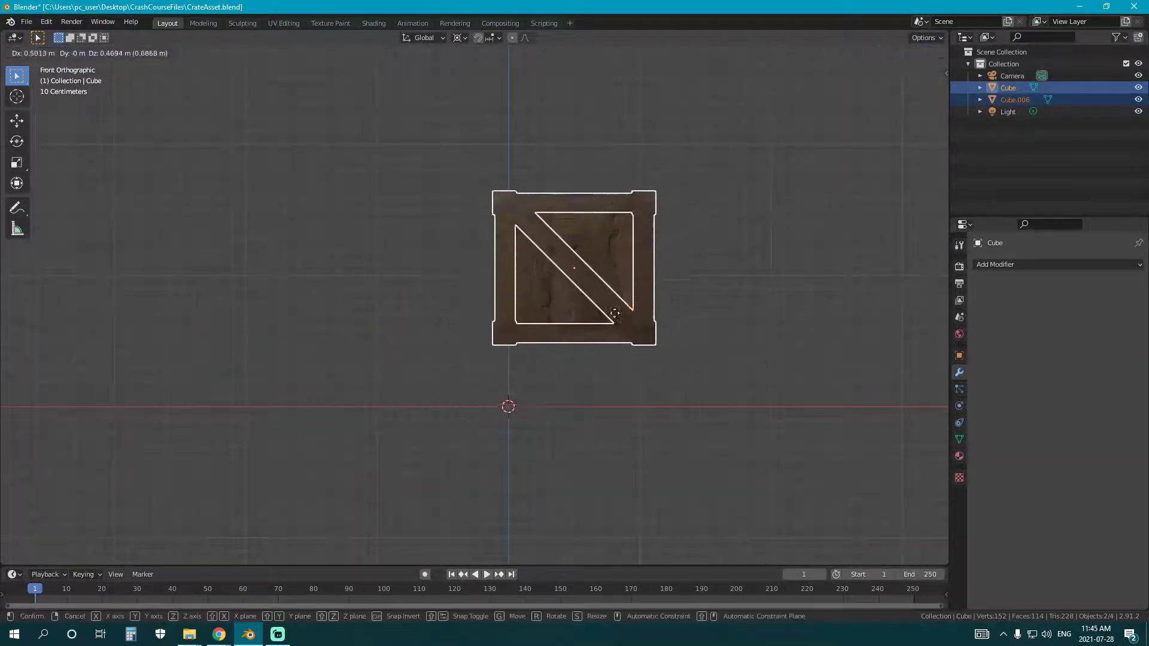
{"action": "right_click", "coordinate": [614, 315]}
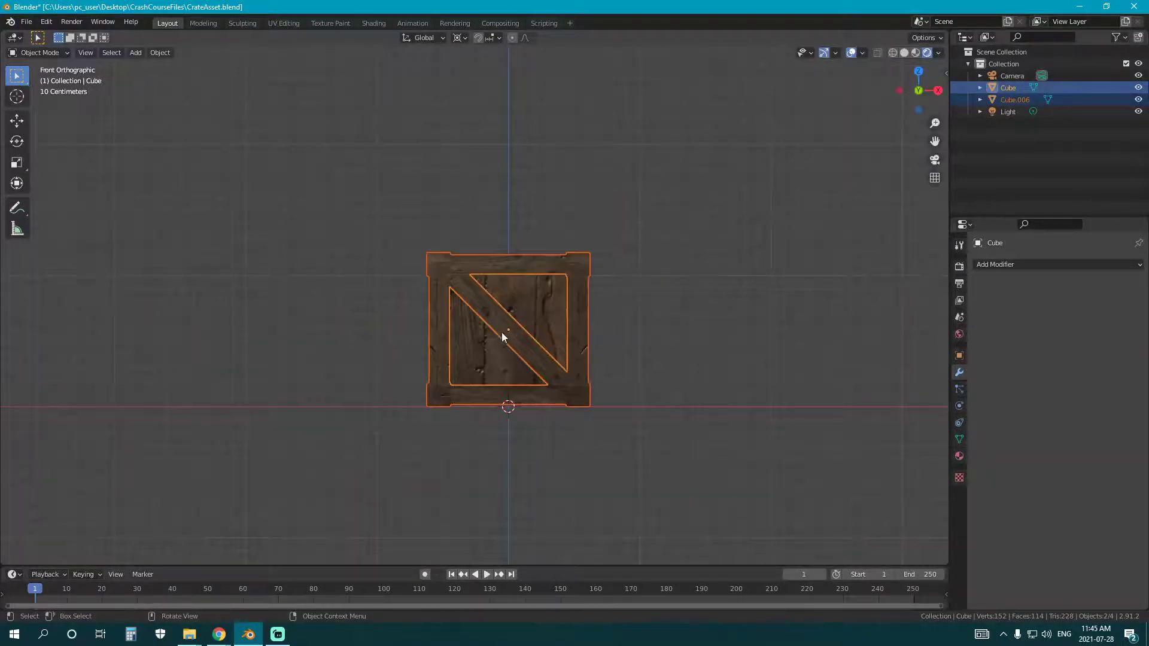
Apply the object transforms of the inner box and joined frame, placing their origins at the world origin.
{"action": "key", "text": "ctrl+a"}
{"action": "left_click", "coordinate": [618, 338]}
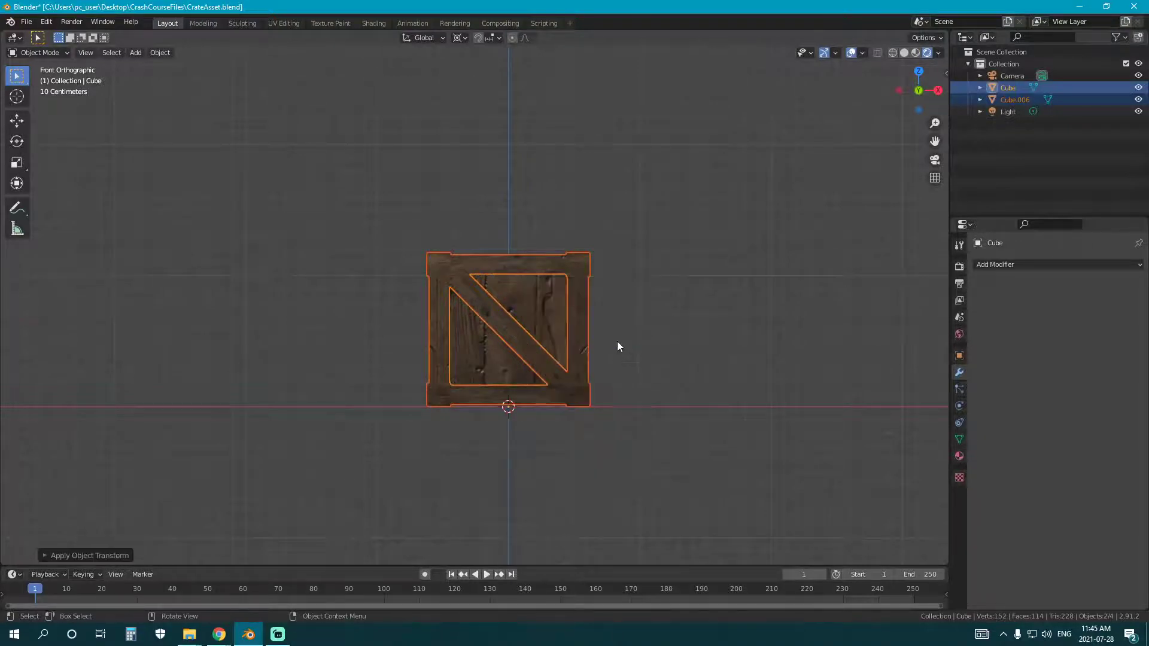
{"action": "middle_click_drag", "start_coordinate": [616, 341], "coordinate": [565, 361]}
{"action": "middle_click_drag", "start_coordinate": [465, 343], "coordinate": [519, 369]}
{"action": "left_click", "coordinate": [698, 338]}
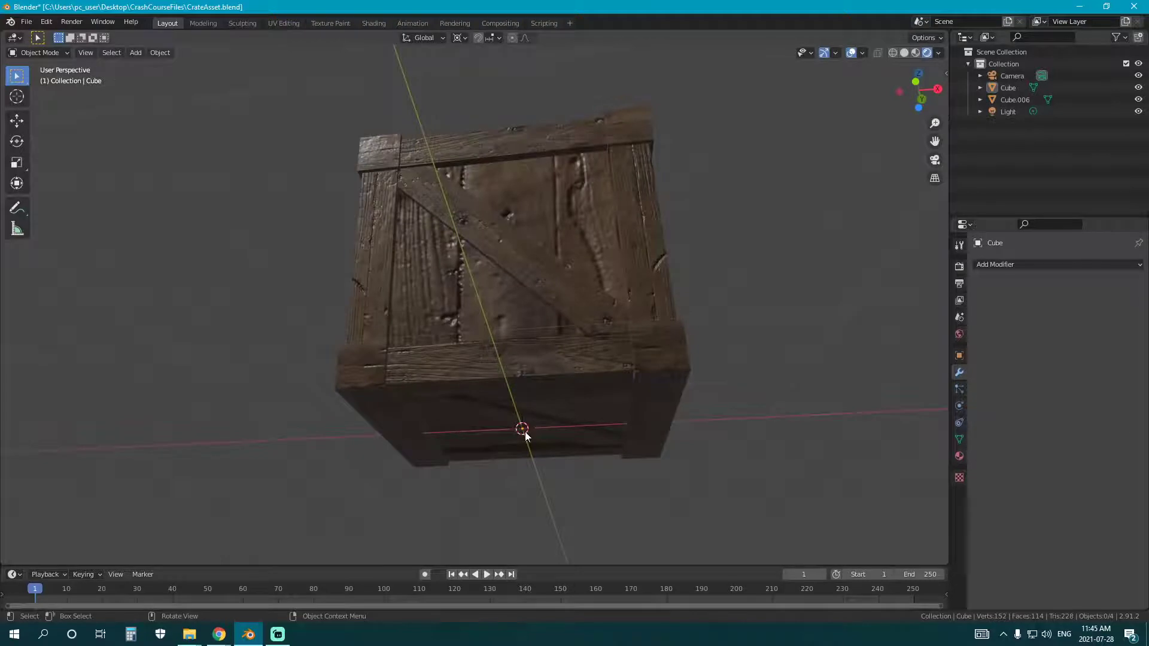
Select the frame and then the inner box, and join them into a single crate object.
{"action": "key", "text": "KP_1"}
{"action": "middle_click_drag", "start_coordinate": [543, 420], "coordinate": [544, 401], "text": "shift"}
{"action": "scroll", "coordinate": [545, 401], "scroll_direction": "up", "scroll_amount": 2}
{"action": "scroll", "coordinate": [544, 401], "scroll_direction": "down", "scroll_amount": 3}
{"action": "left_click_drag", "start_coordinate": [545, 401], "coordinate": [565, 410]}
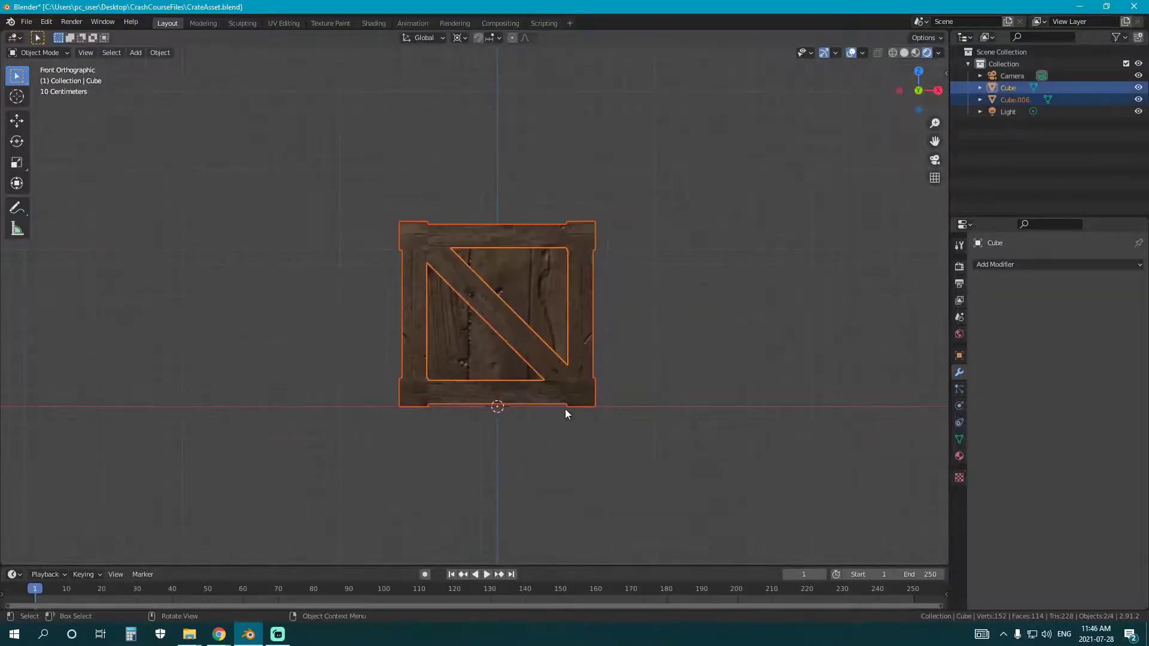
{"action": "left_click", "coordinate": [649, 337]}
{"action": "middle_click_drag", "start_coordinate": [580, 388], "coordinate": [512, 401]}
{"action": "left_click", "coordinate": [472, 364]}
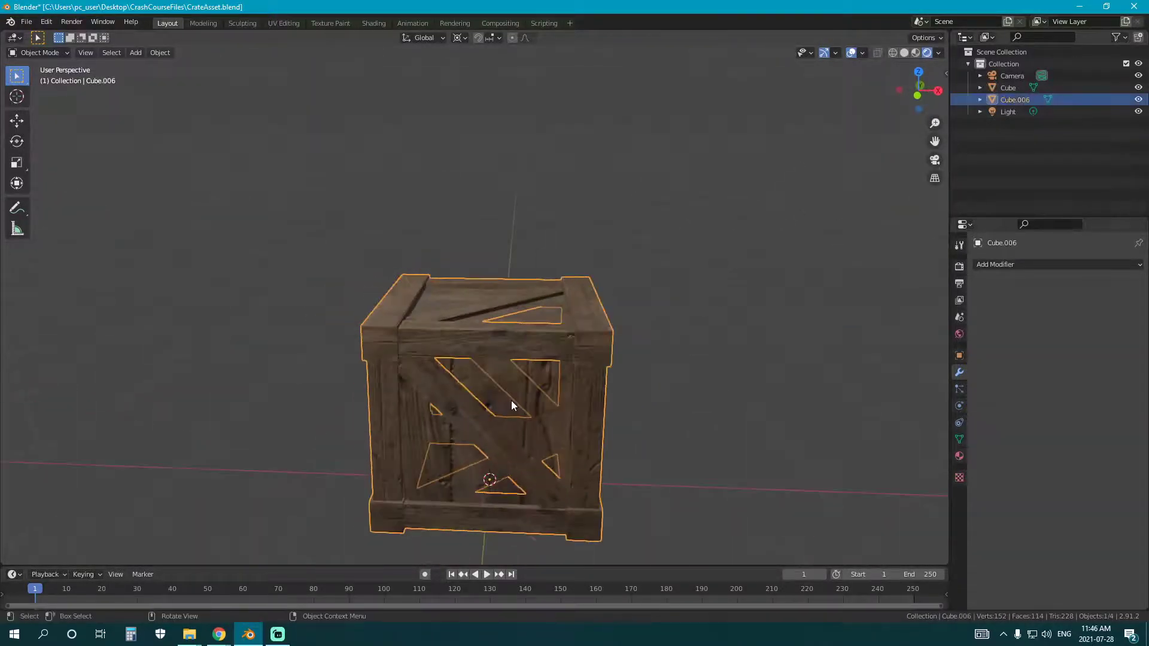
{"action": "left_click", "coordinate": [554, 415], "text": "shift"}
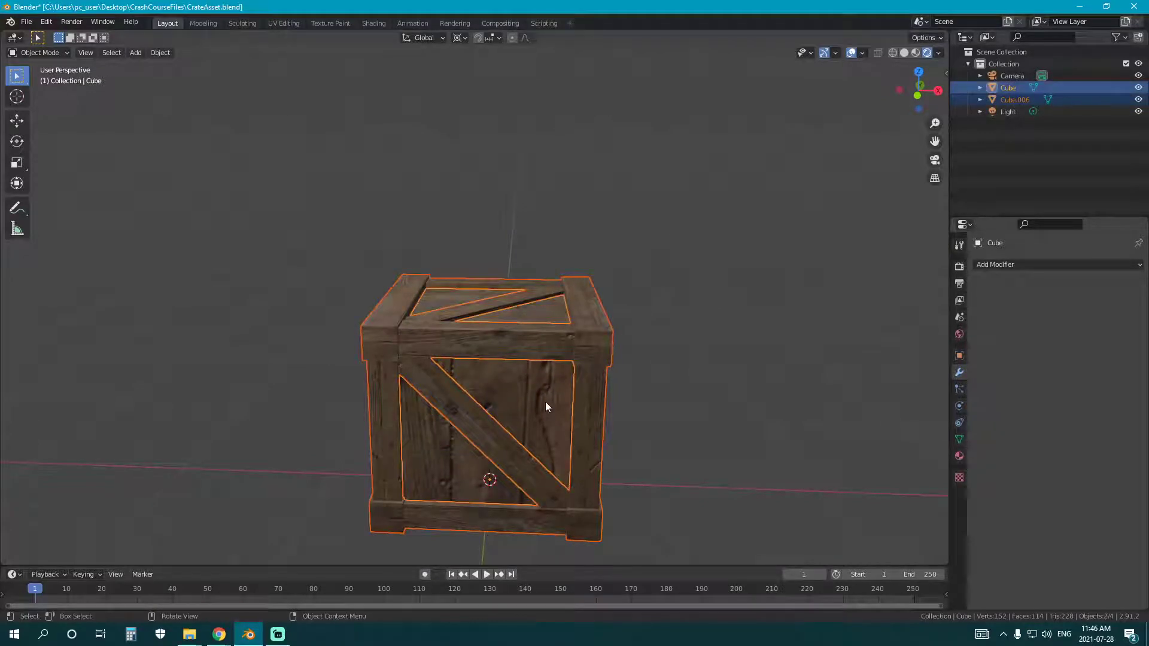
{"action": "key", "text": "ctrl+j"}
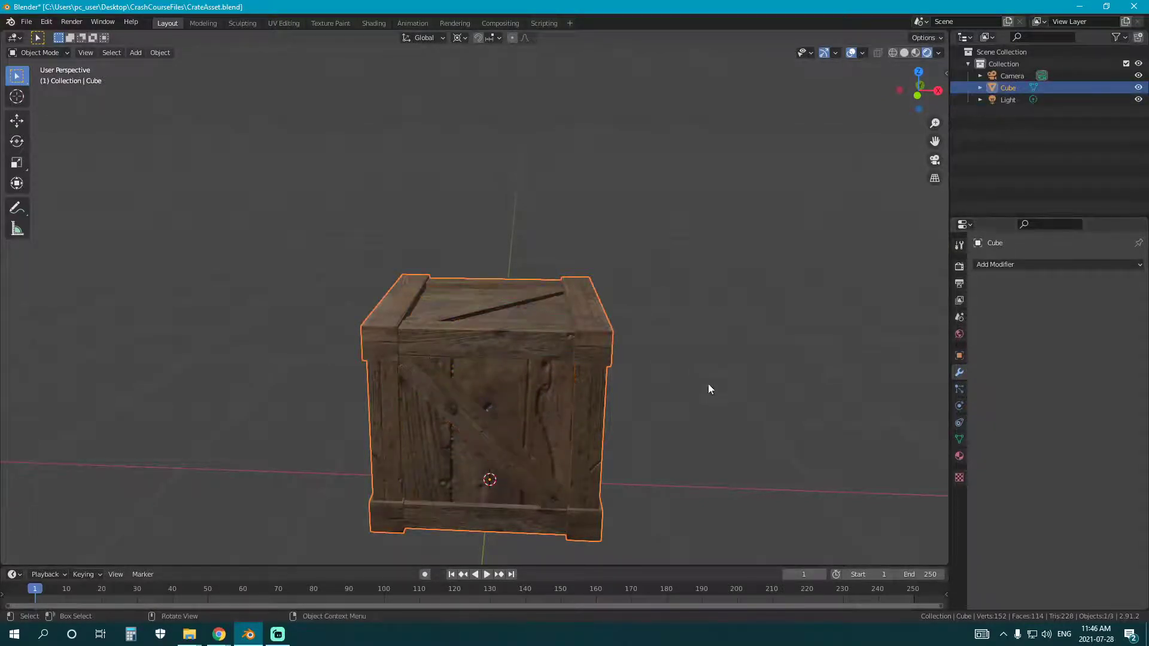
Inspect the joined crate's full mesh in Edit Mode and in wireframe display from several sides.
{"action": "key", "text": "Tab"}
{"action": "key", "text": "a"}
{"action": "mouse_move", "coordinate": [622, 367]}
{"action": "middle_mouse_down"}
{"action": "mouse_move", "coordinate": [623, 355]}
{"action": "mouse_move", "coordinate": [562, 329]}
{"action": "mouse_move", "coordinate": [496, 332]}
{"action": "mouse_move", "coordinate": [534, 363]}
{"action": "mouse_move", "coordinate": [491, 342]}
{"action": "mouse_move", "coordinate": [527, 386]}
{"action": "mouse_move", "coordinate": [579, 336]}
{"action": "mouse_move", "coordinate": [595, 377]}
{"action": "mouse_move", "coordinate": [305, 362]}
{"action": "mouse_move", "coordinate": [516, 341]}
{"action": "middle_mouse_up"}
{"action": "key", "text": "alt+a"}
{"action": "key", "text": "shift+z"}
{"action": "key", "text": "Tab"}
{"action": "key", "text": "alt+a"}
{"action": "scroll", "coordinate": [537, 354], "scroll_direction": "down", "scroll_amount": 1}
{"action": "key", "text": "shift+z"}
Set the viewport to Material Preview and open the crate's entire mesh in the UV Editing workspace.
{"action": "left_click", "coordinate": [916, 53]}
{"action": "left_click", "coordinate": [515, 341]}
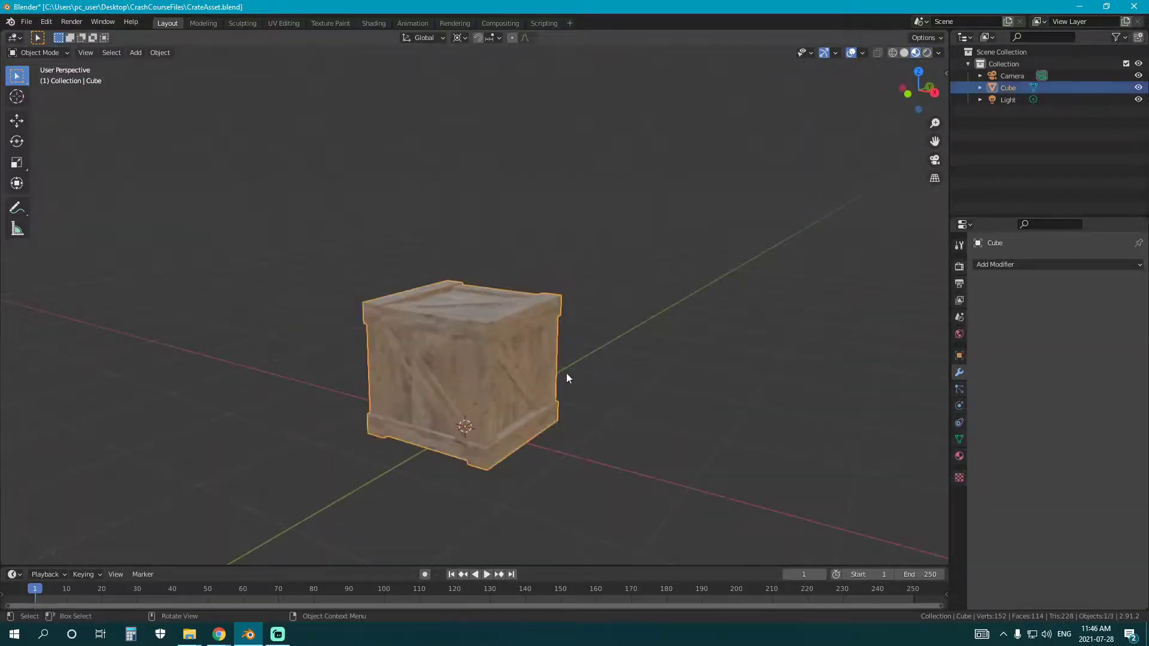
{"action": "key", "text": "Tab"}
{"action": "key", "text": "a"}
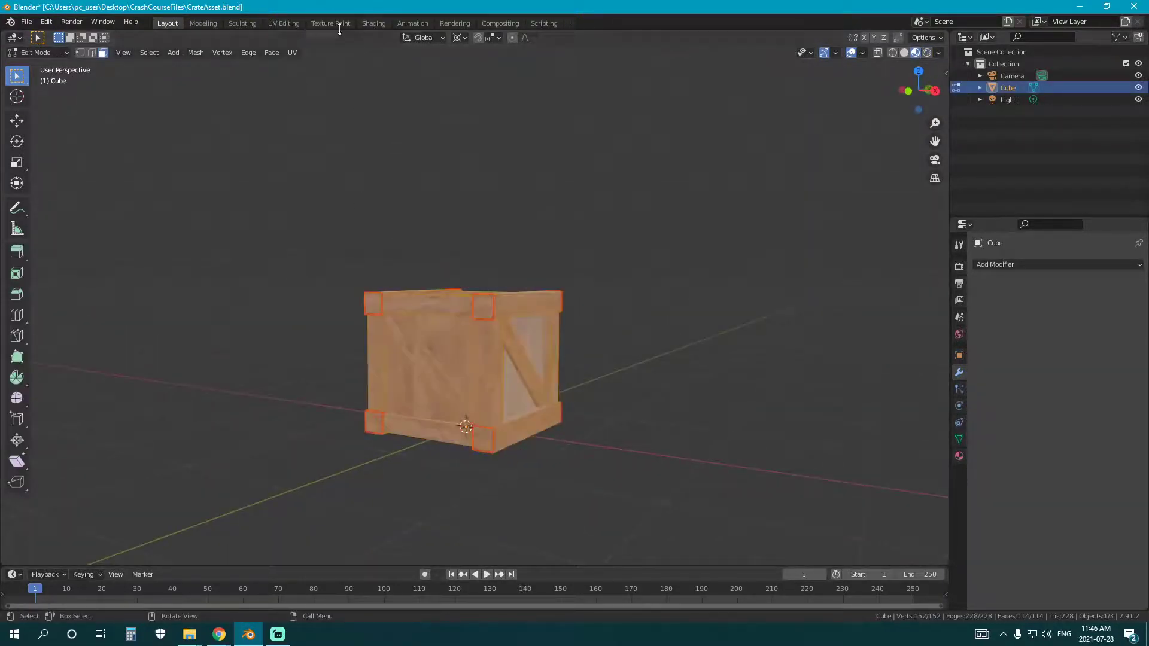
{"action": "left_click", "coordinate": [290, 23]}
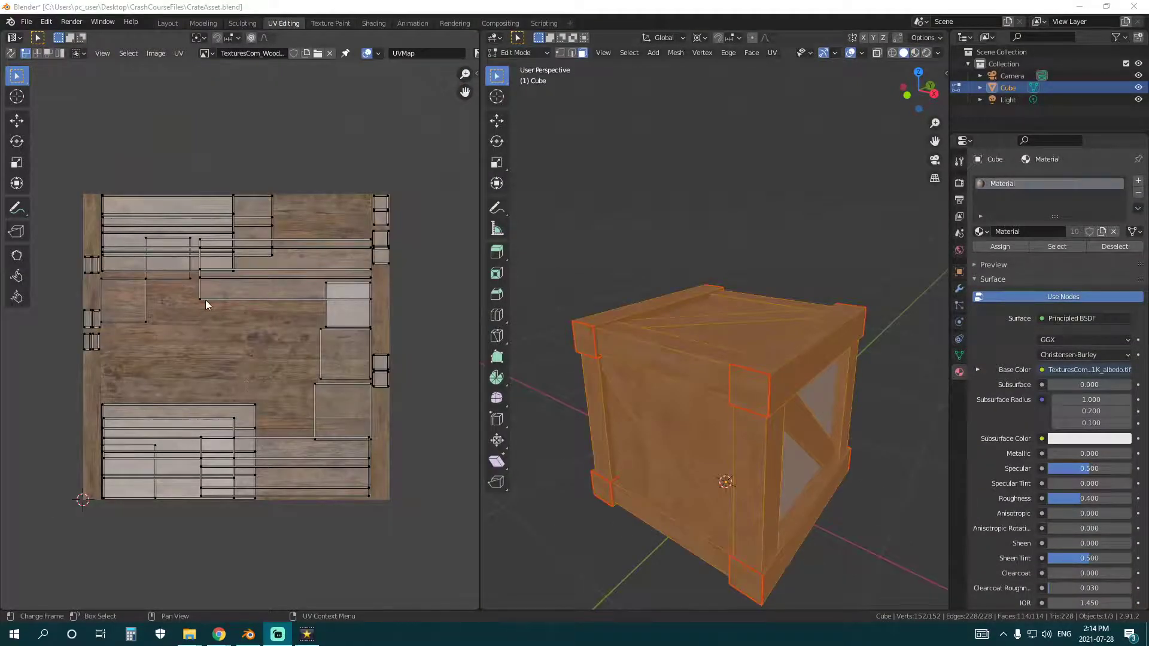
Try moving the linked UV island of the wide plank strips to another area of the wood texture.
{"action": "key", "text": "l"}
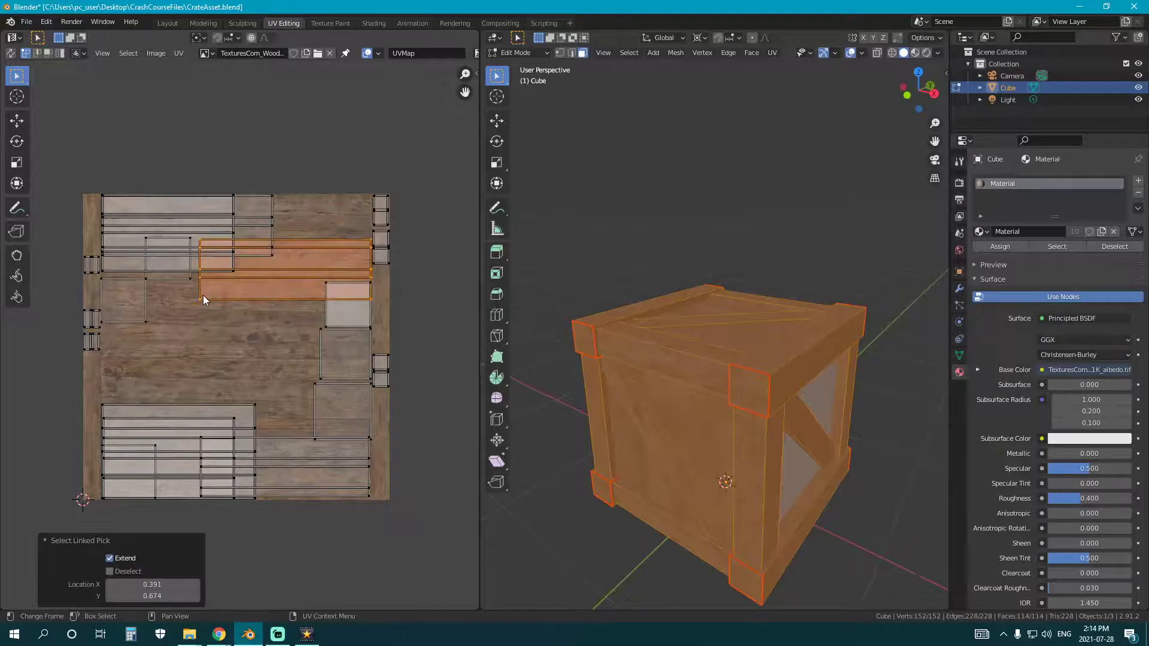
{"action": "key", "text": "g"}
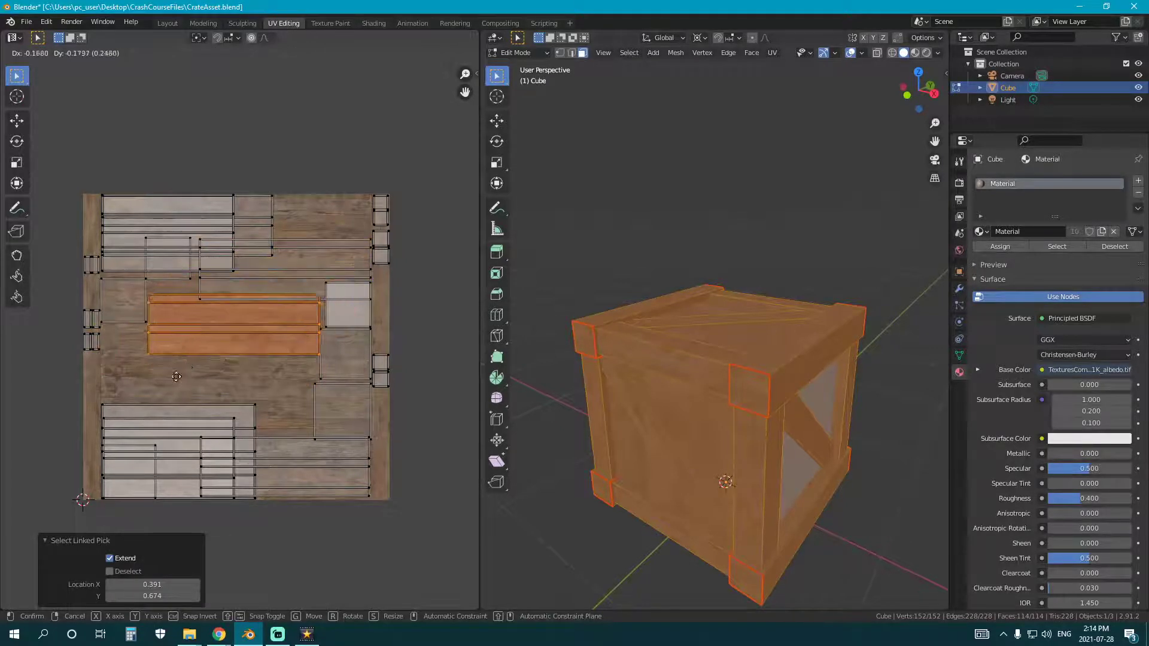
{"action": "key", "text": "Escape"}
{"action": "key", "text": "g"}
{"action": "key", "text": "Escape"}
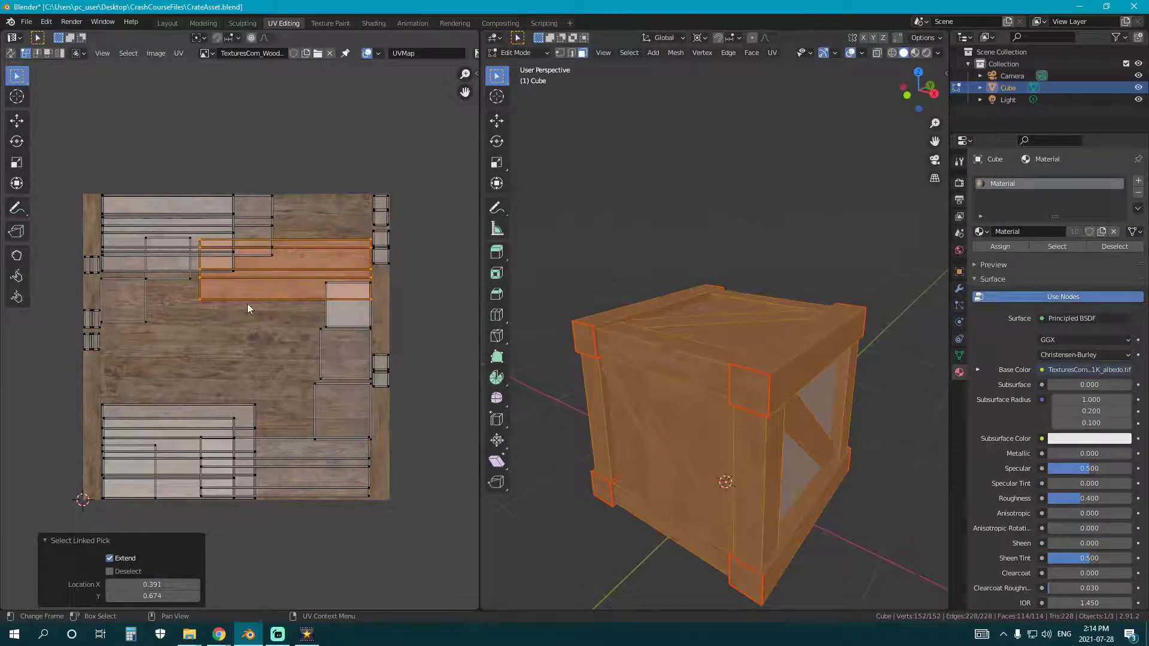
Box-select all of the crate's UV islands to examine how they overlap on the wood texture.
{"action": "left_click", "coordinate": [215, 249]}
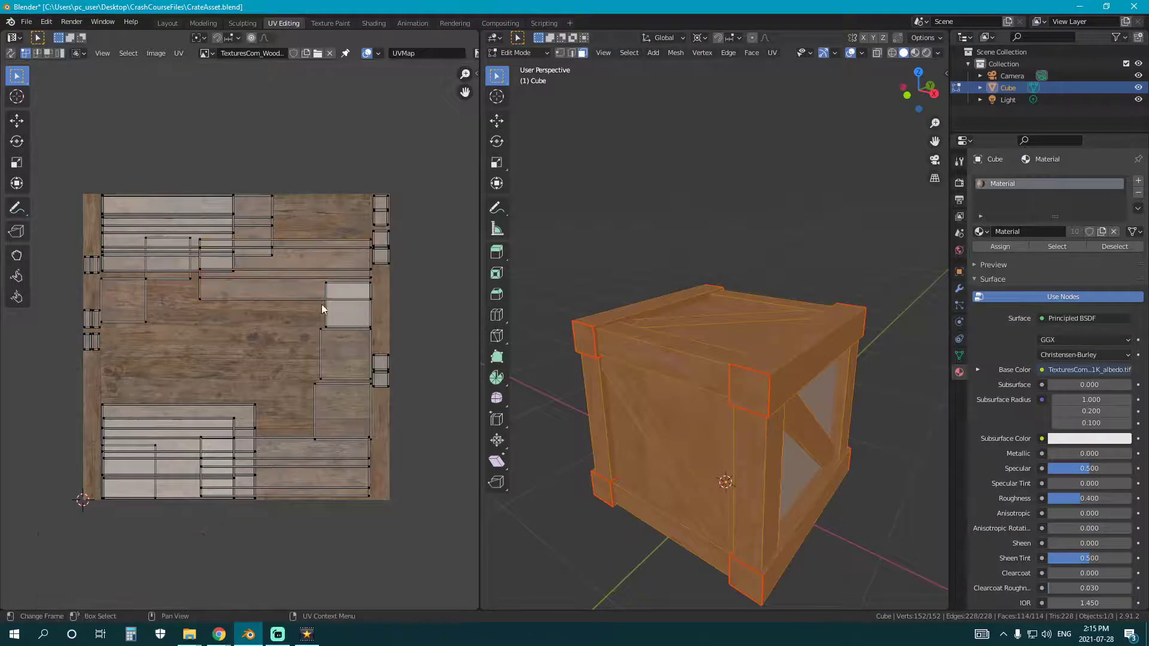
{"action": "left_click_drag", "start_coordinate": [273, 393], "coordinate": [223, 434]}
{"action": "left_click", "coordinate": [355, 449]}
{"action": "left_click_drag", "start_coordinate": [50, 134], "coordinate": [406, 529]}
{"action": "left_click_drag", "start_coordinate": [56, 157], "coordinate": [414, 533]}
{"action": "left_click", "coordinate": [413, 534]}
{"action": "left_click_drag", "start_coordinate": [58, 148], "coordinate": [413, 528]}
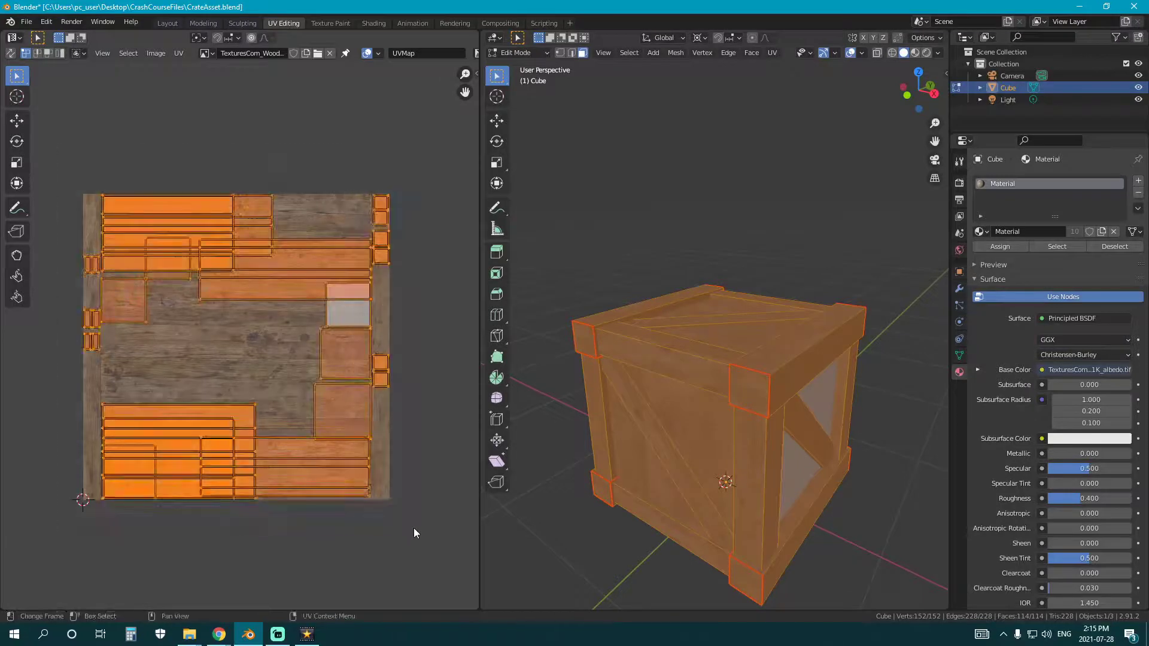
{"action": "left_click", "coordinate": [60, 168]}
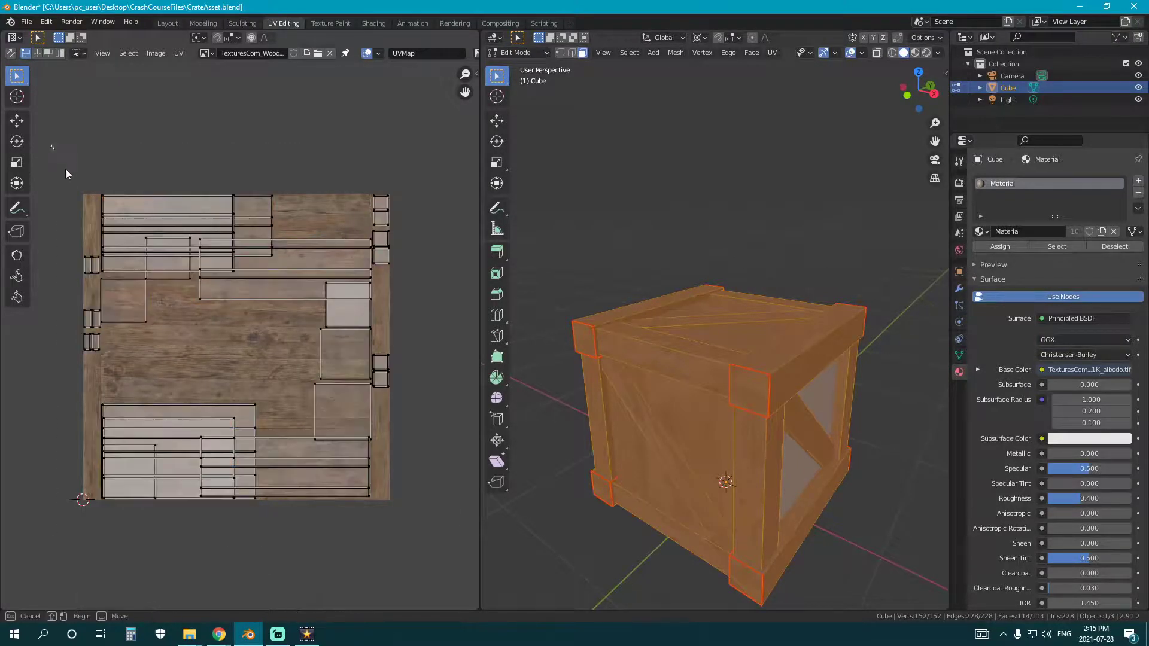
{"action": "left_click_drag", "start_coordinate": [52, 144], "coordinate": [417, 528]}
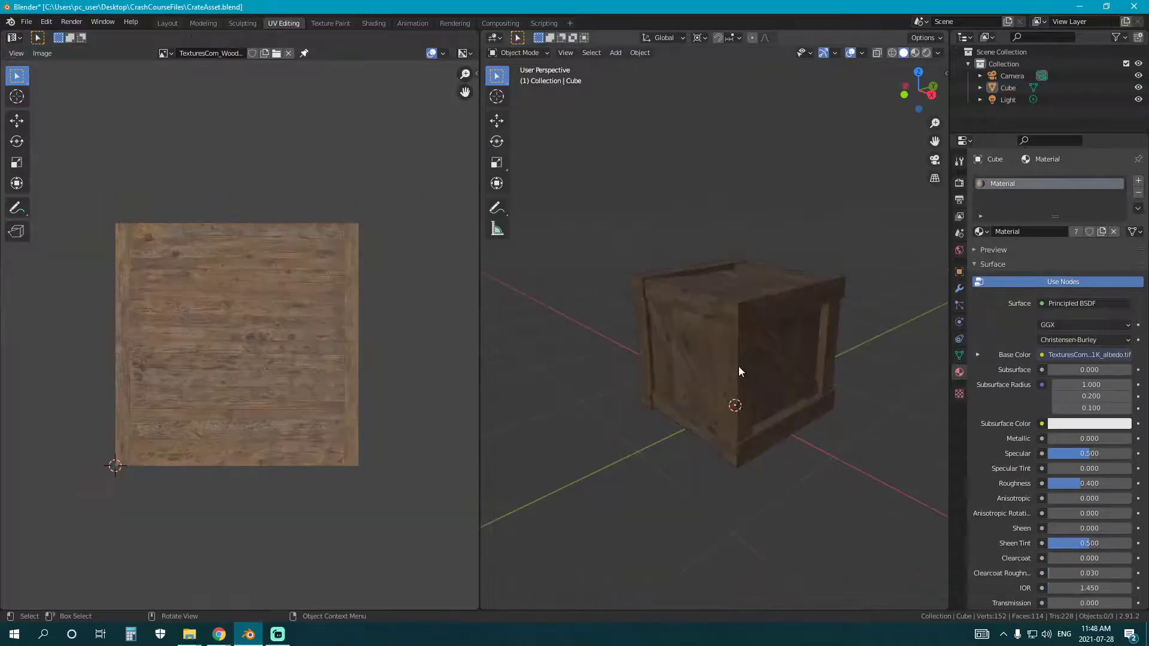
Check the crate's mesh against its UV layout in Edit Mode, and return to Object Mode.
{"action": "left_click", "coordinate": [667, 375]}
{"action": "key", "text": "Tab"}
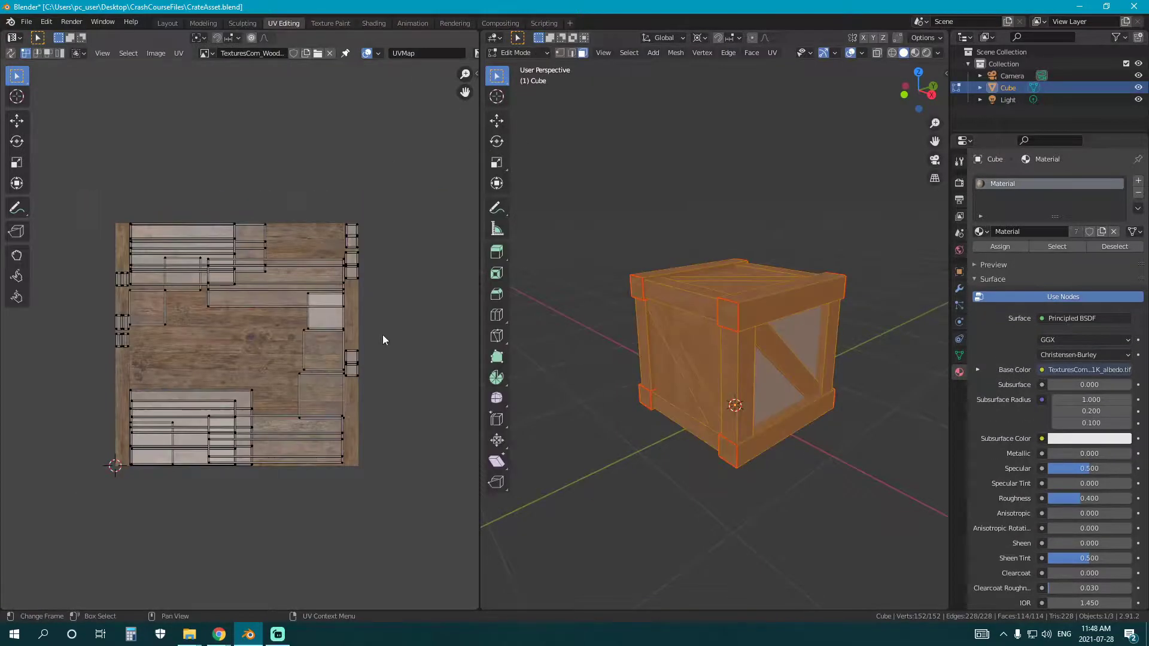
{"action": "left_click", "coordinate": [687, 469]}
{"action": "key", "text": "Tab"}
{"action": "left_click", "coordinate": [791, 485]}
{"action": "middle_click_drag", "start_coordinate": [791, 484], "coordinate": [717, 433]}
{"action": "left_click", "coordinate": [756, 346]}
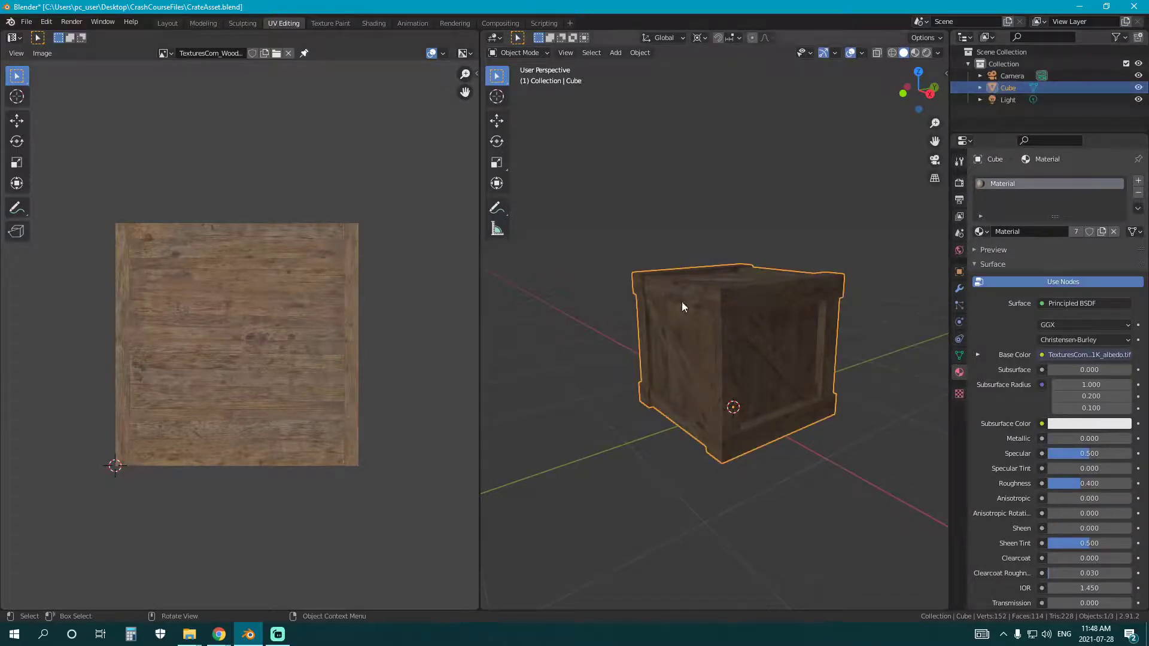
{"action": "left_click", "coordinate": [606, 317]}
{"action": "left_click", "coordinate": [779, 320]}
{"action": "double_click", "coordinate": [1011, 86]}
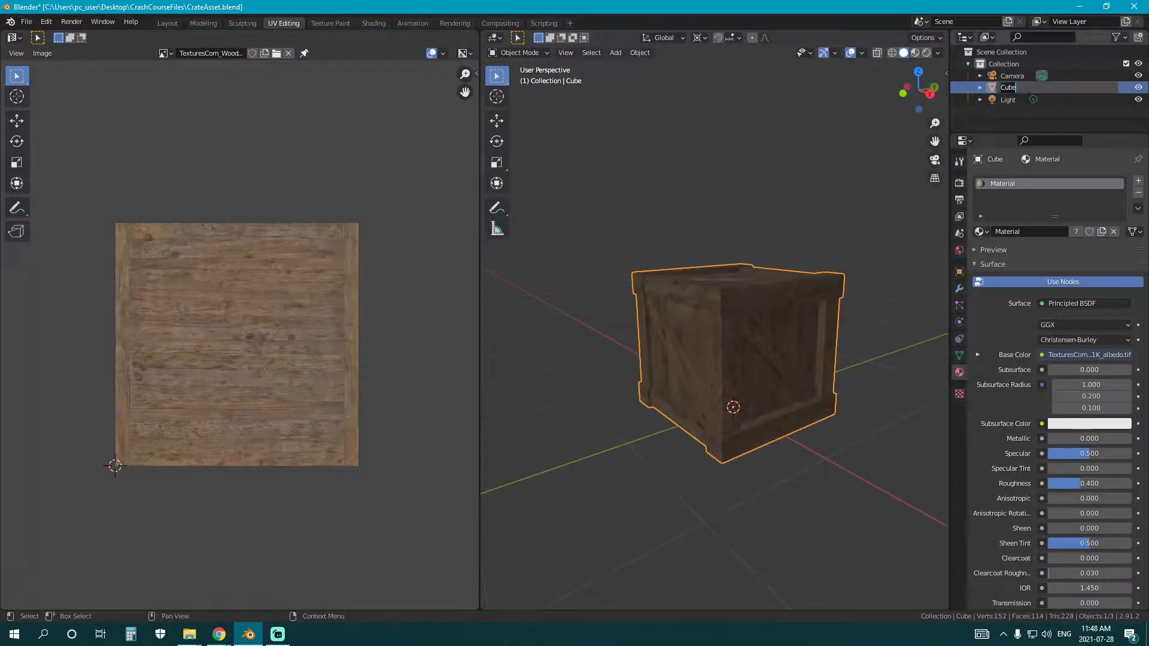
{"action": "left_click", "coordinate": [731, 212]}
{"action": "left_click", "coordinate": [614, 326]}
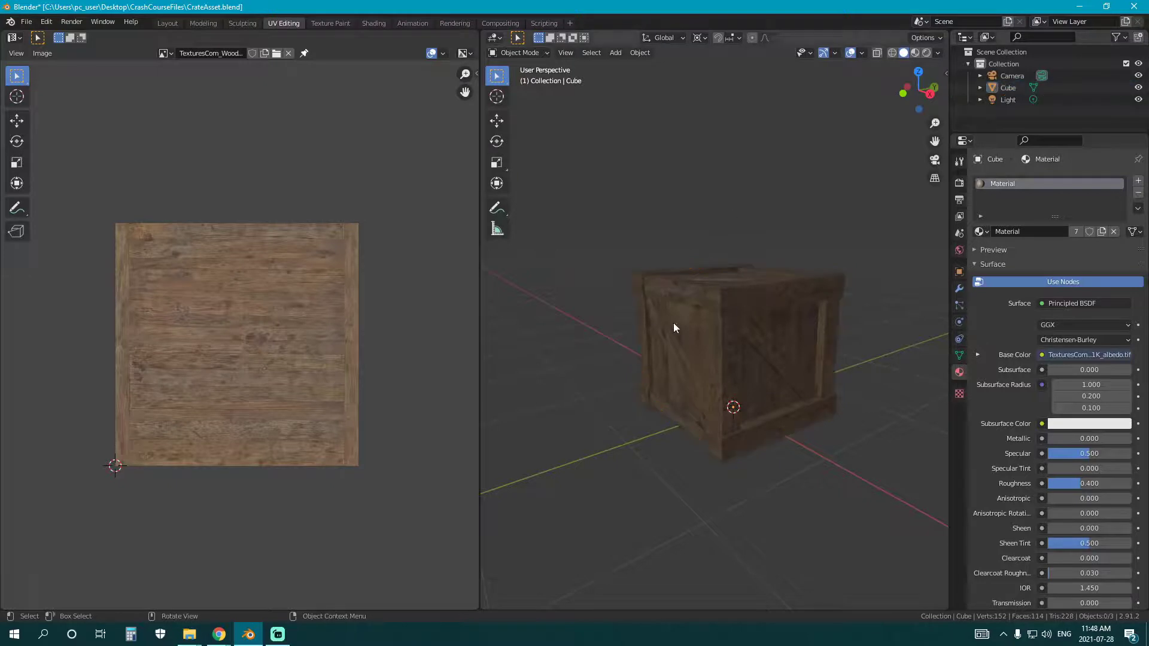
Rename the crate object to WoodenCrate_Base and hide it in the viewport.
{"action": "left_click", "coordinate": [742, 299]}
{"action": "key", "text": "F2"}
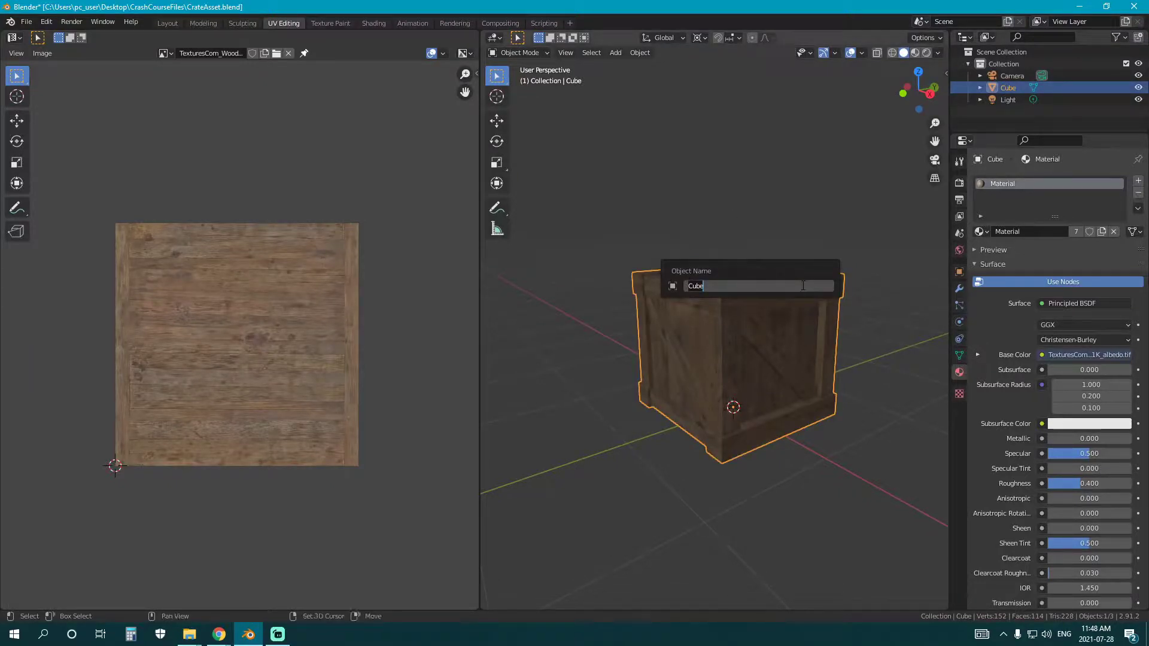
{"action": "type", "text": "C"}
{"action": "key", "text": "BackSpace"}
{"action": "type", "text": "WoodenCrate_Base"}
{"action": "key", "text": "Return"}
{"action": "middle_click_drag", "start_coordinate": [802, 285], "coordinate": [742, 281]}
{"action": "left_click", "coordinate": [1138, 99]}
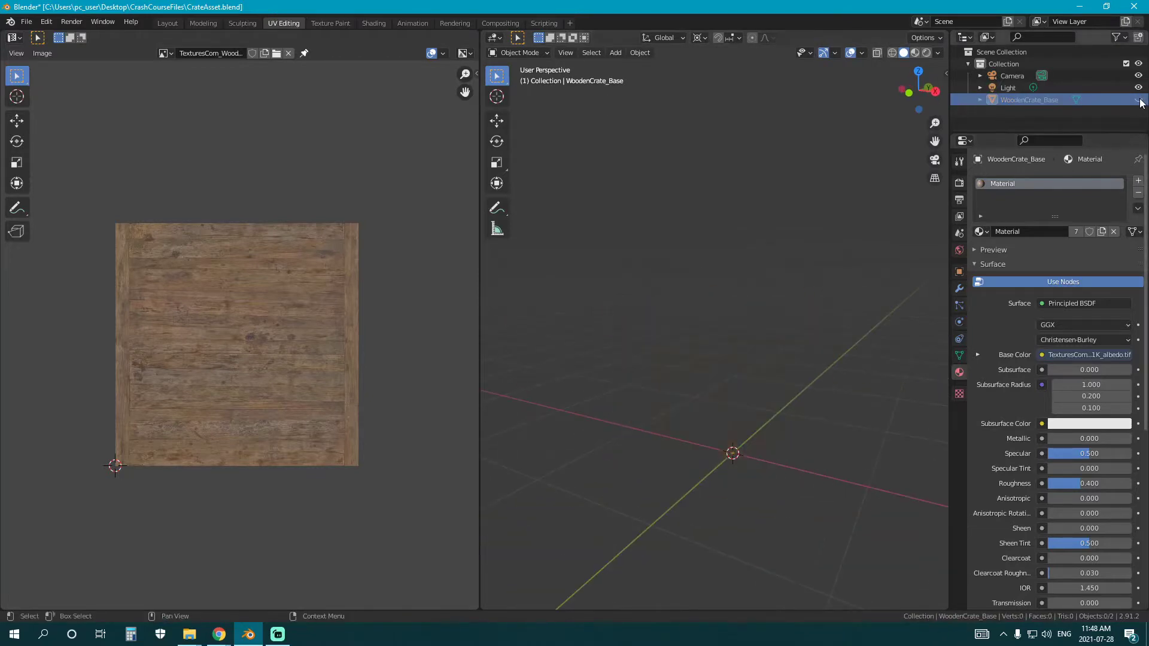